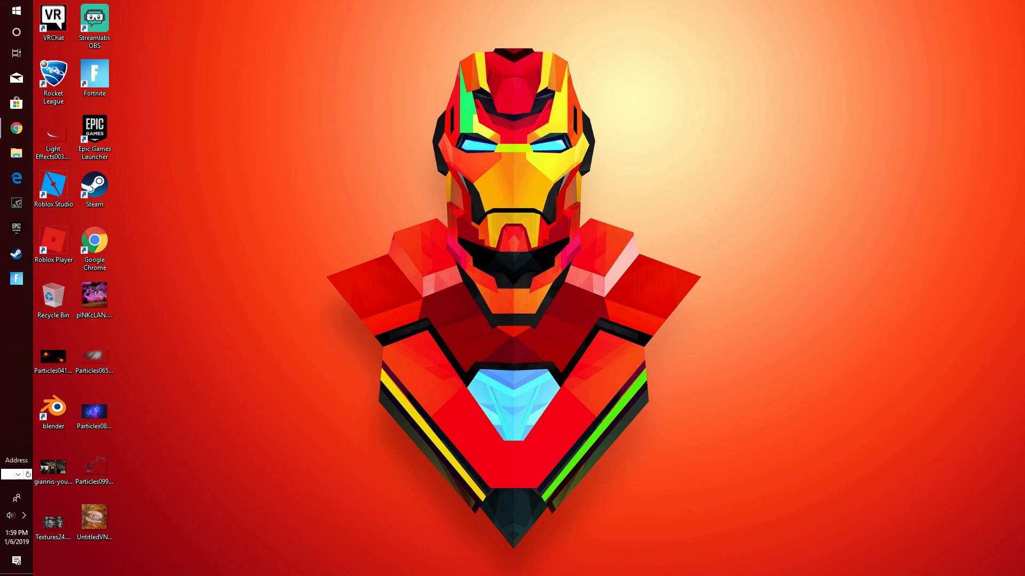
Step: View the example logo images pINKcLAN.png and UntitledVNNBBBNVNBVNV.jpg from the desktop, closing each one
double_click(91, 299)
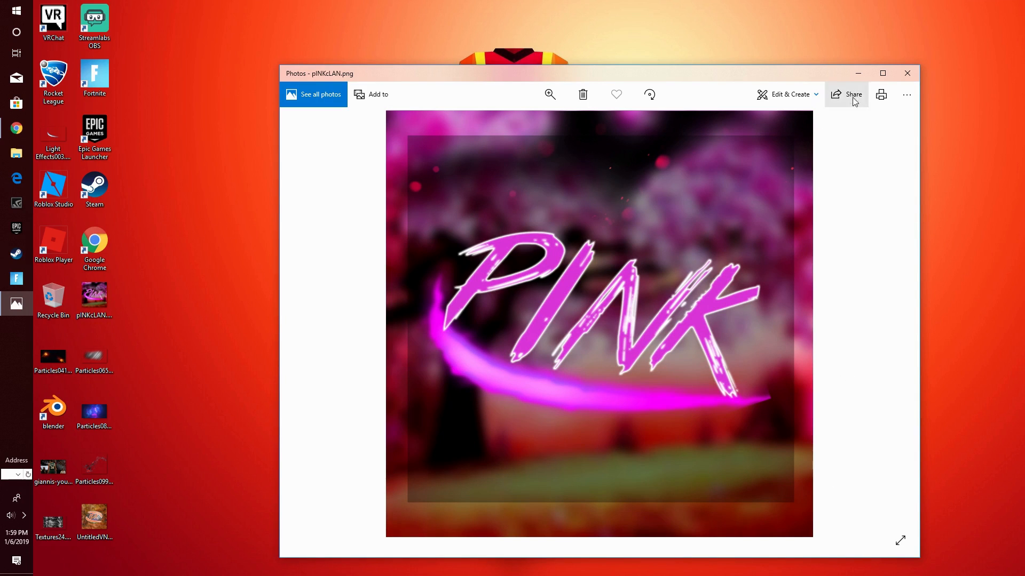
click(904, 73)
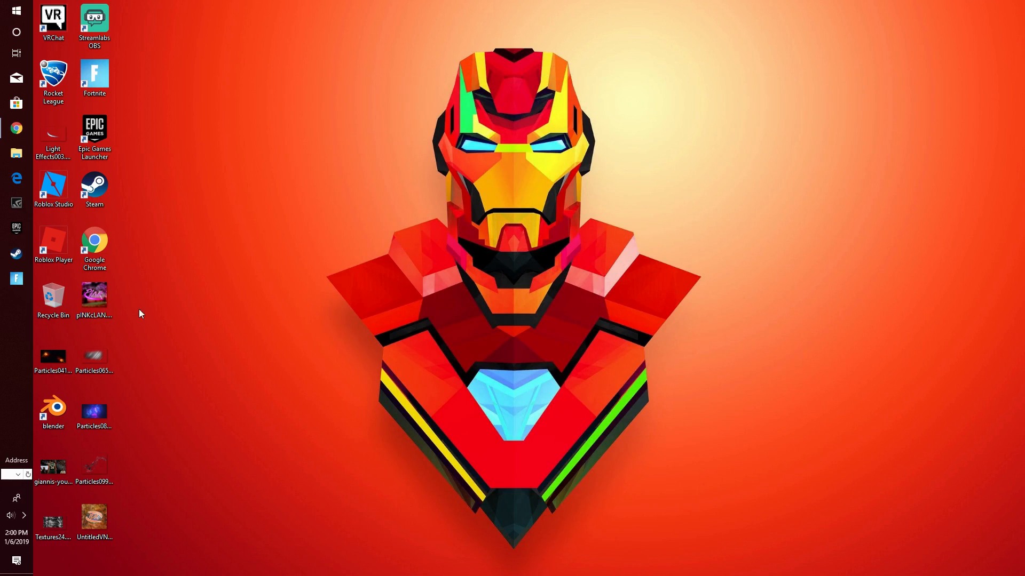
double_click(98, 512)
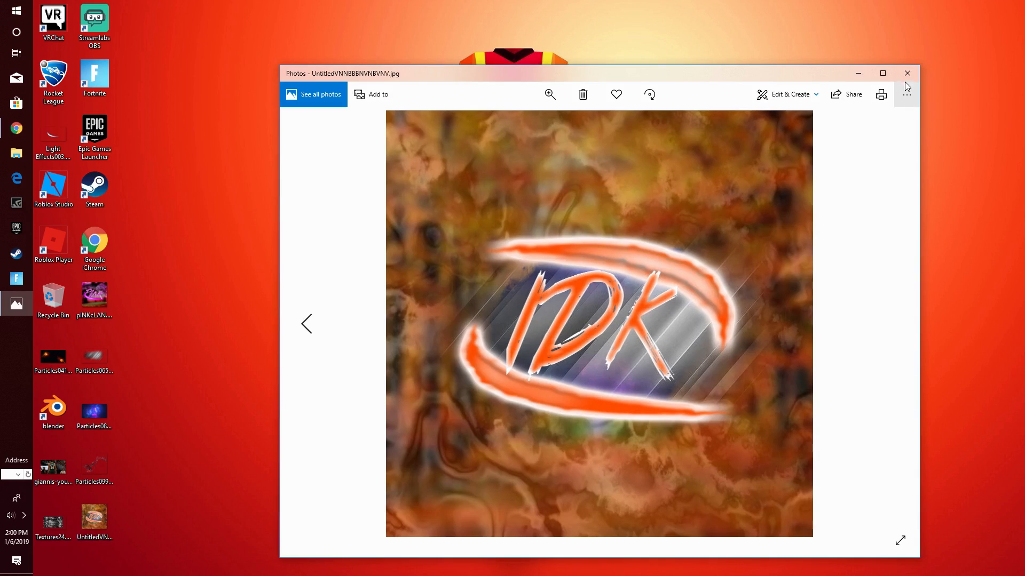
click(907, 74)
Step: Switch to Chrome and open Pixlr Editor from pixlr.com in a new maximized-window tab, allowing Flash to run
drag(0, 31, 417, 32)
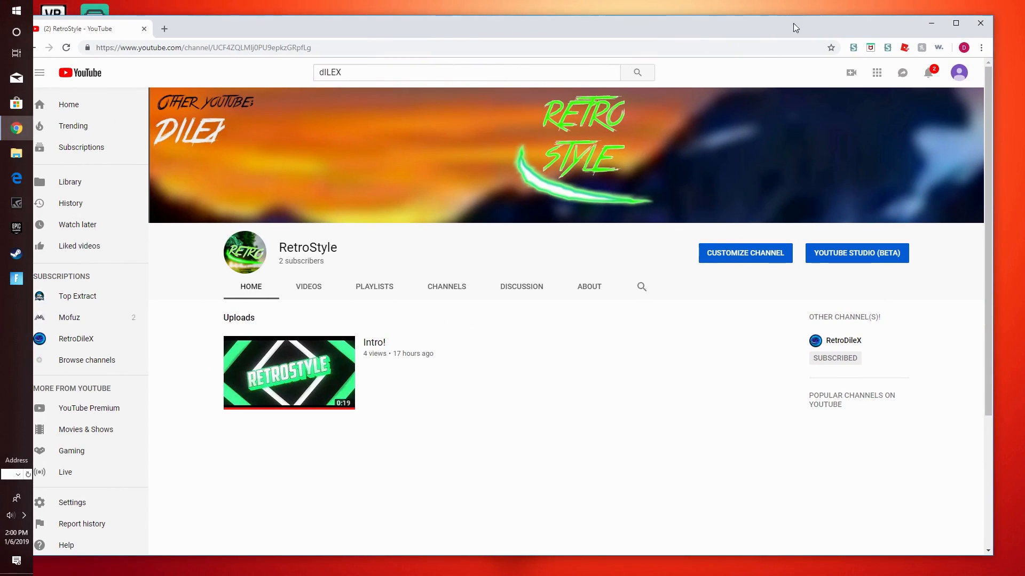
click(956, 22)
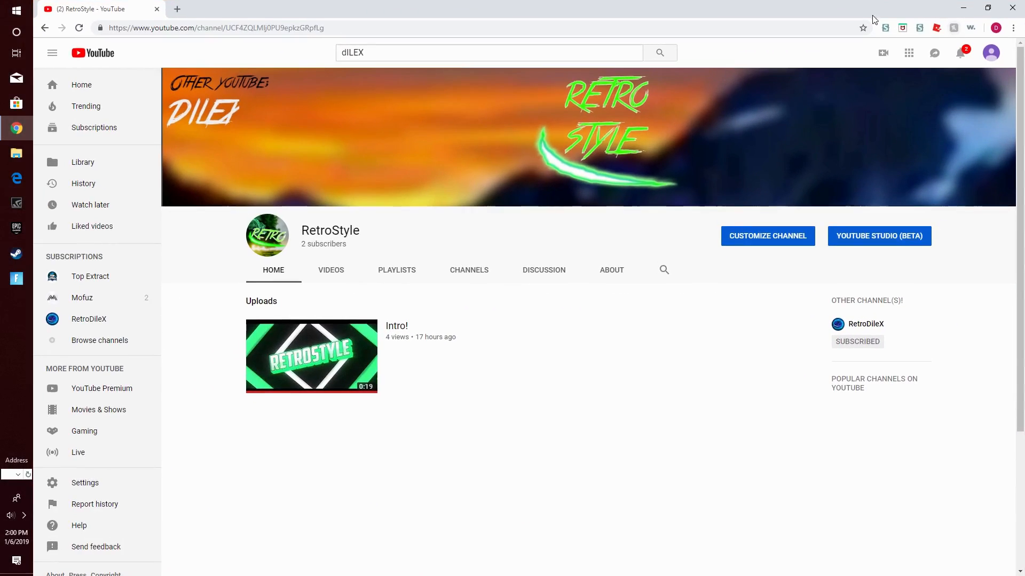
click(179, 10)
click(554, 286)
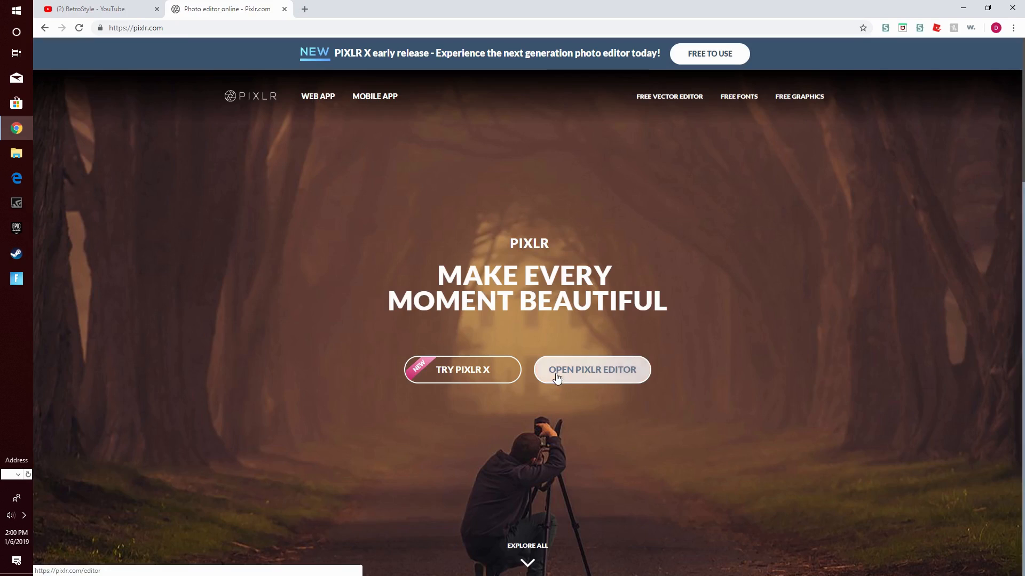
click(556, 376)
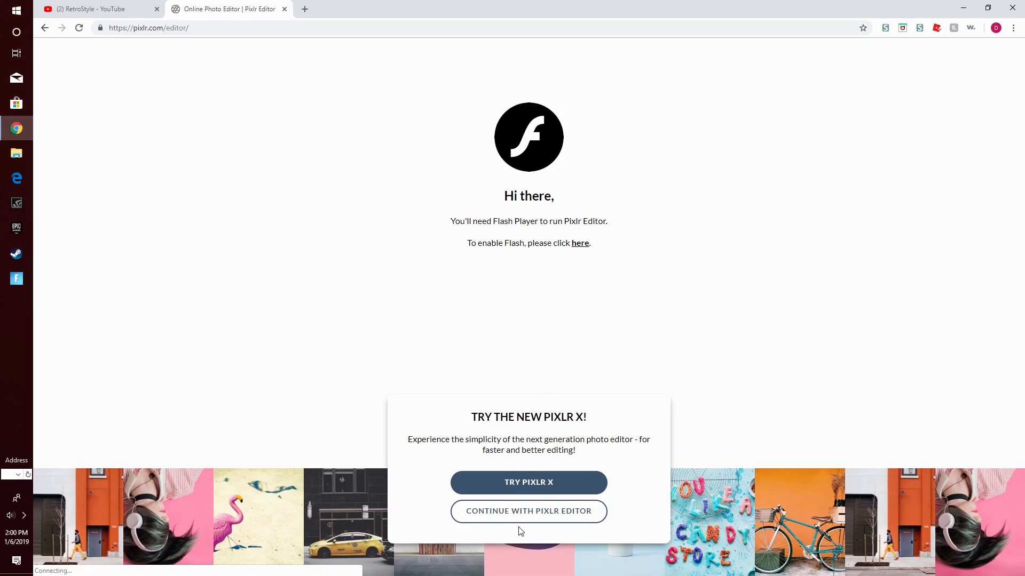
click(198, 88)
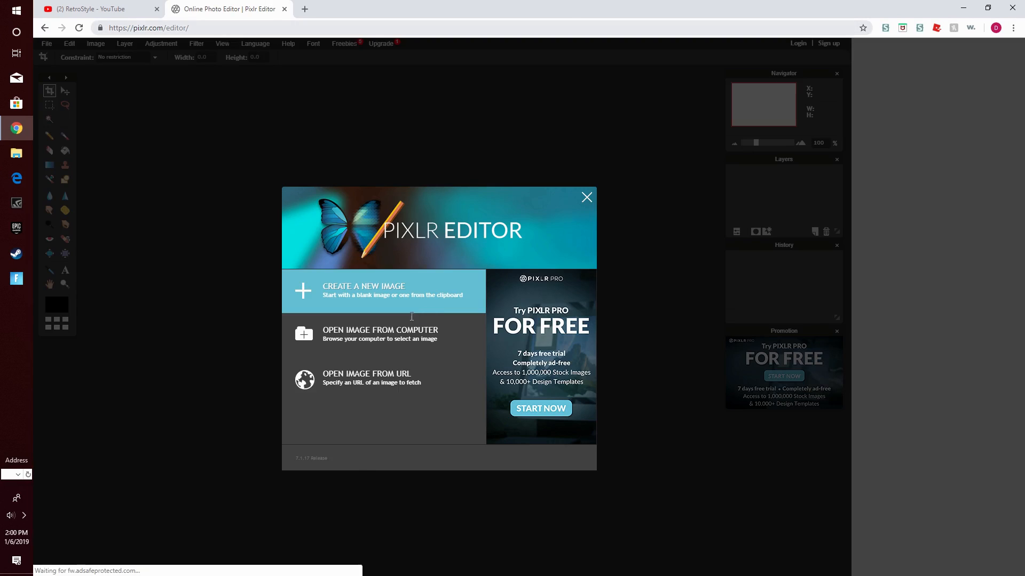
Step: Create a new transparent image of 800 x 800 pixels and maximize its canvas window
click(428, 309)
click(418, 334)
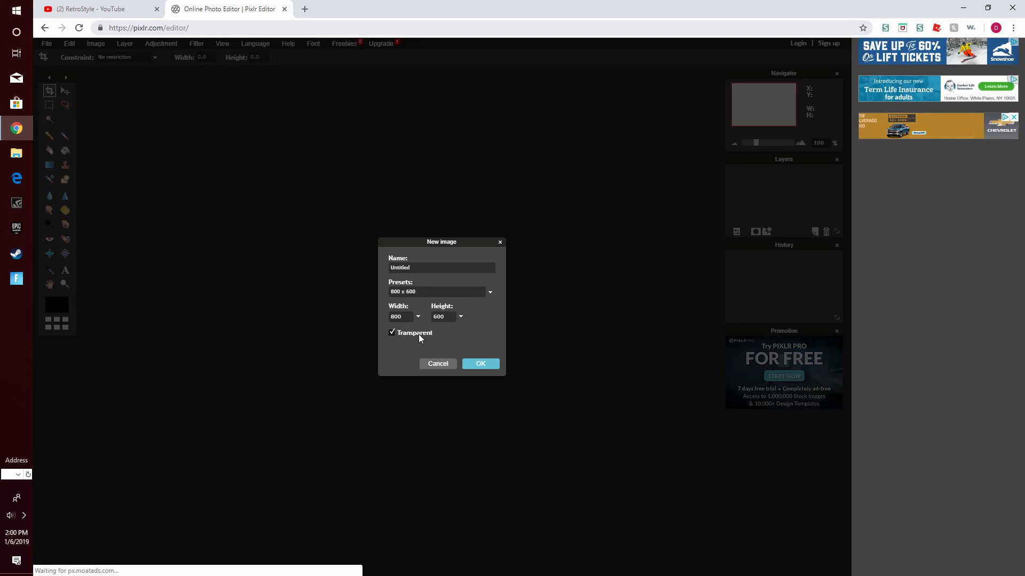
key(BackSpace)
text(9)
text(00)
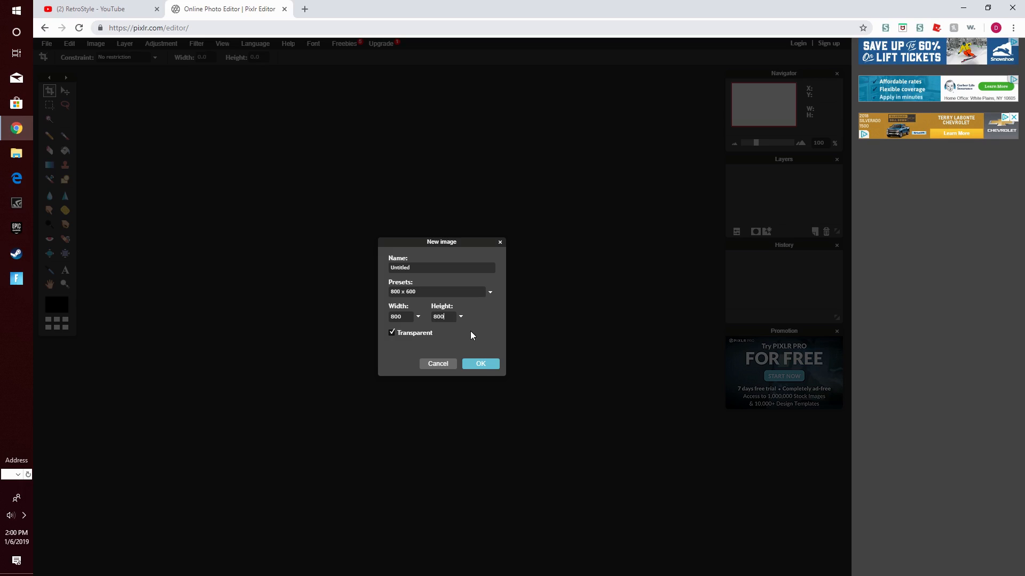
click(480, 364)
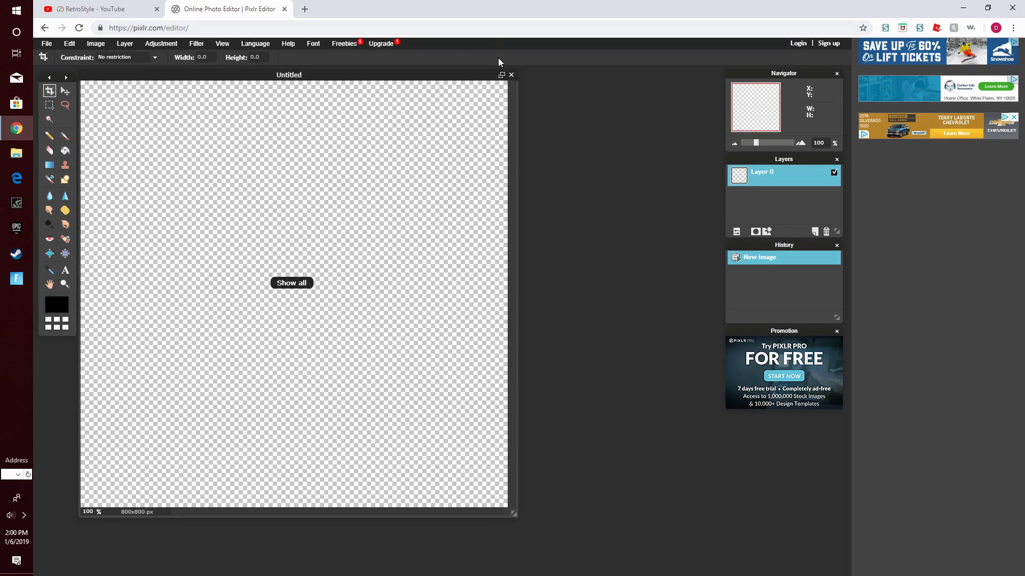
click(502, 75)
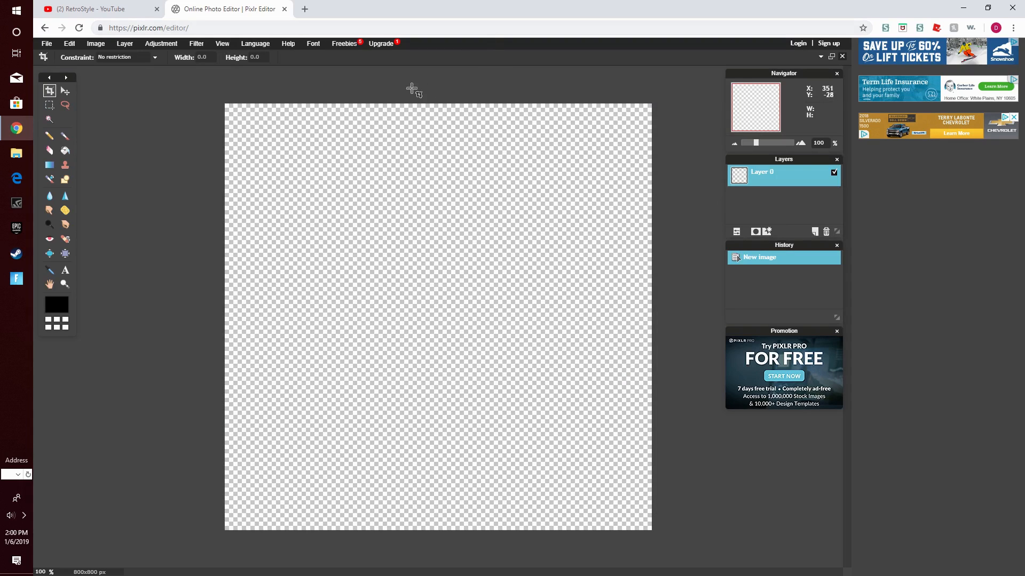
click(47, 44)
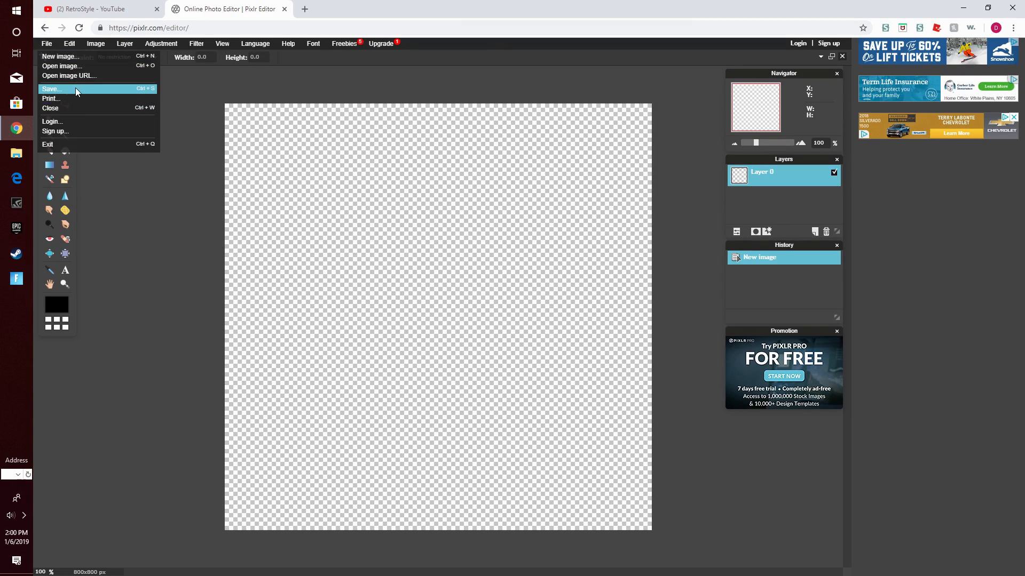
click(75, 89)
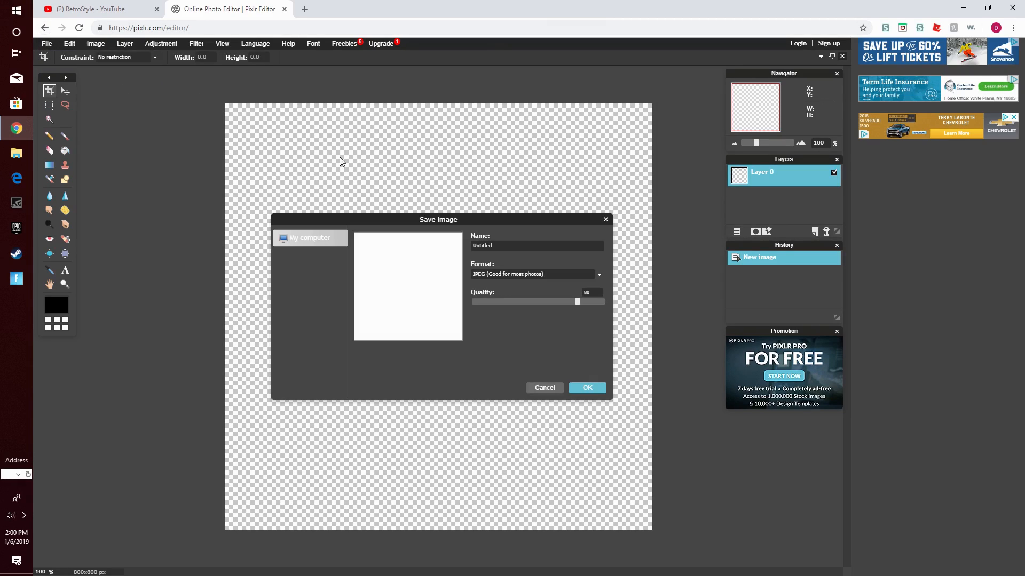
click(604, 219)
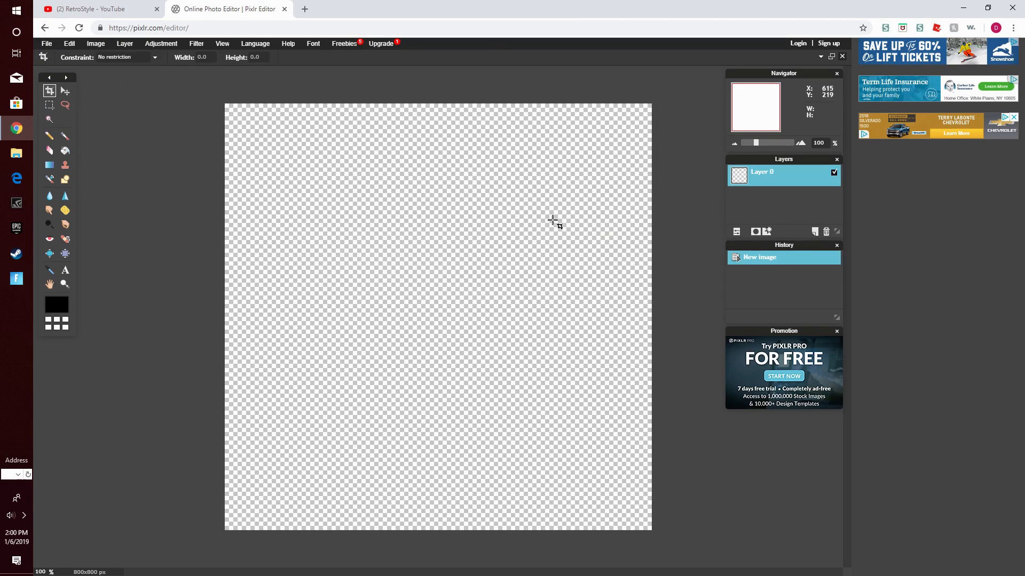
Step: Search the web for "BACKROUNDS" images in a new tab and enlarge the red space picture with the ringed planet
click(311, 6)
text(bACK)
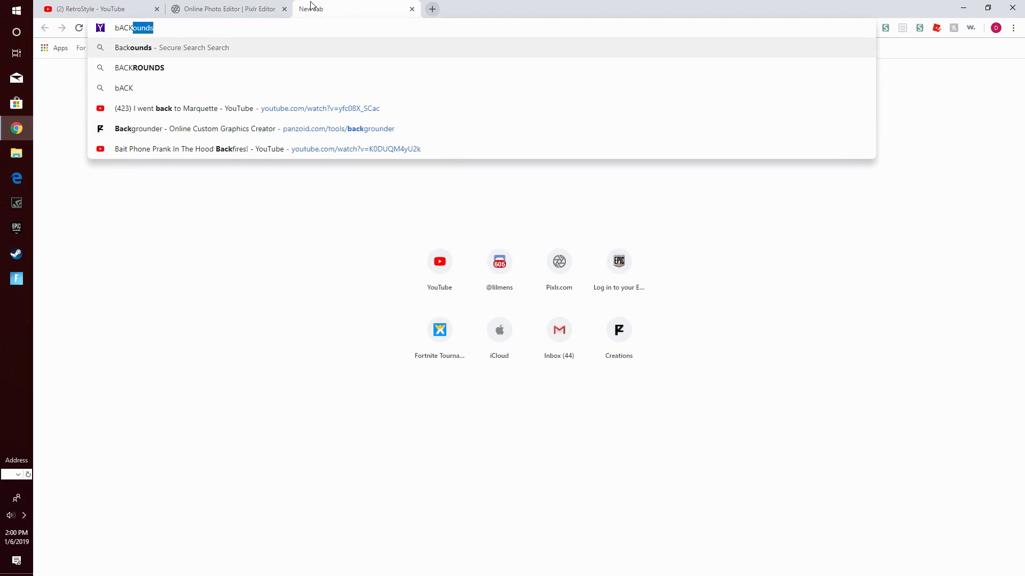
text(ROUNDS)
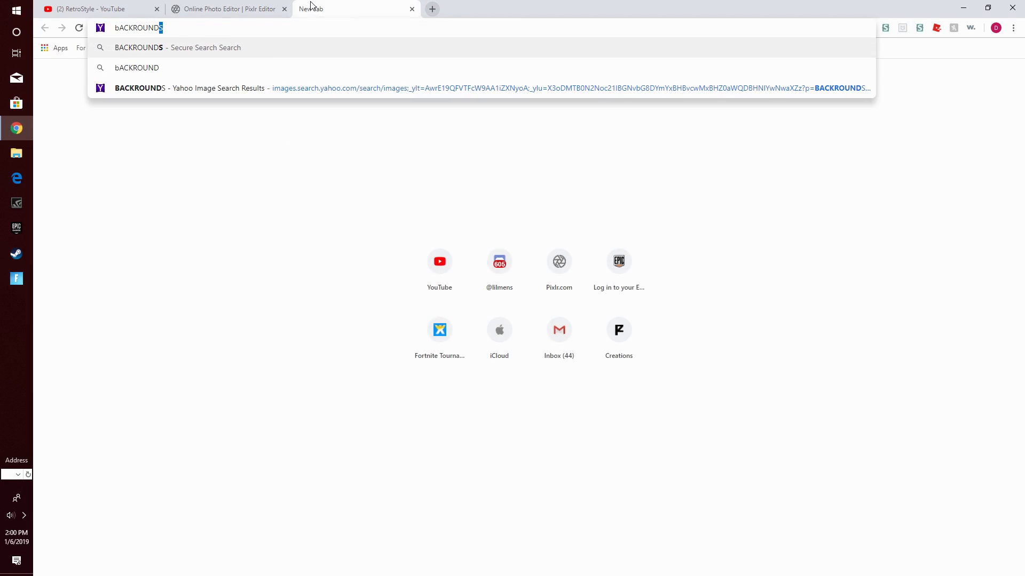
key(Return)
click(149, 87)
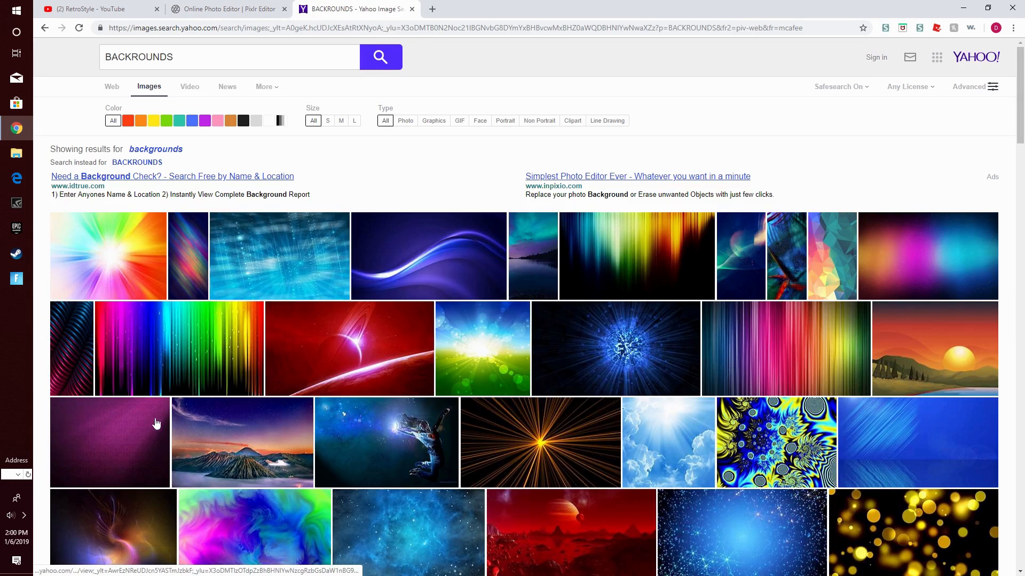
scroll(148, 425, down, 2)
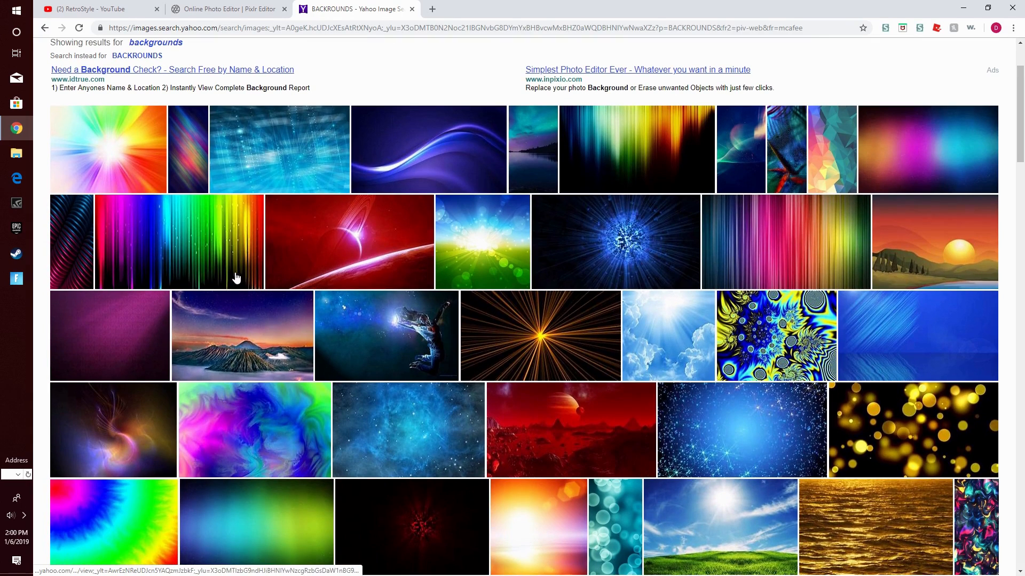
click(305, 280)
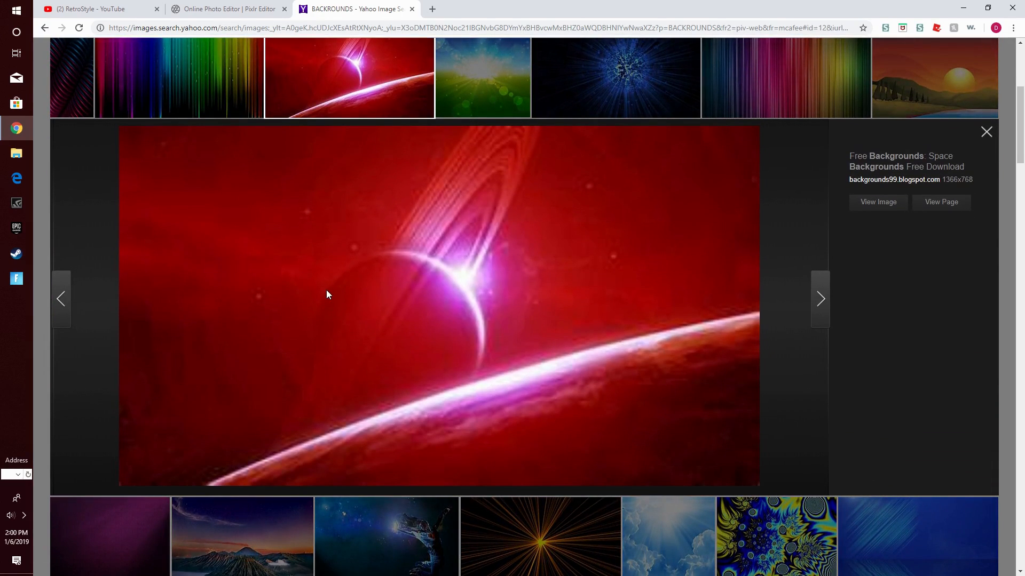
right_click(393, 268)
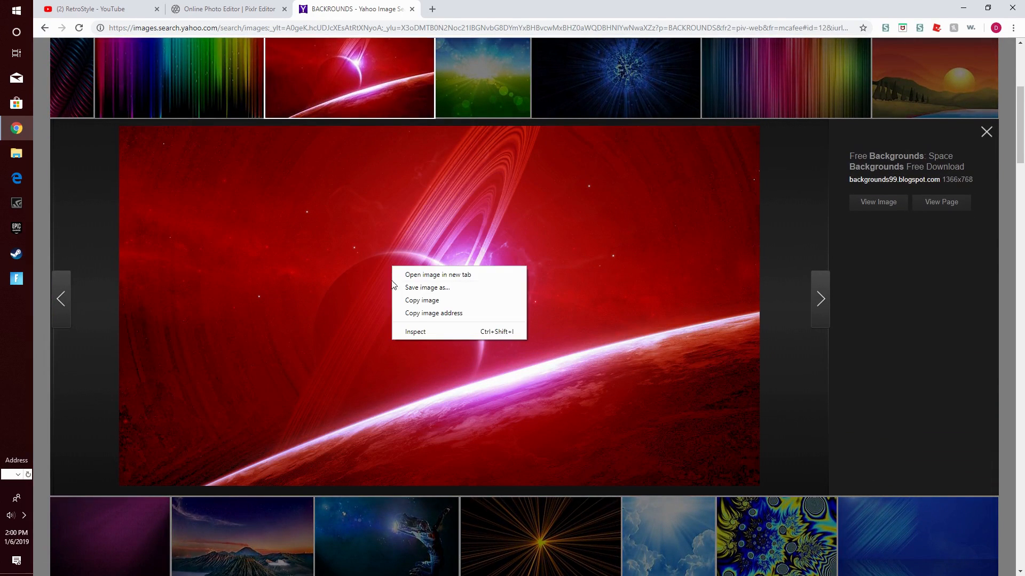
click(419, 289)
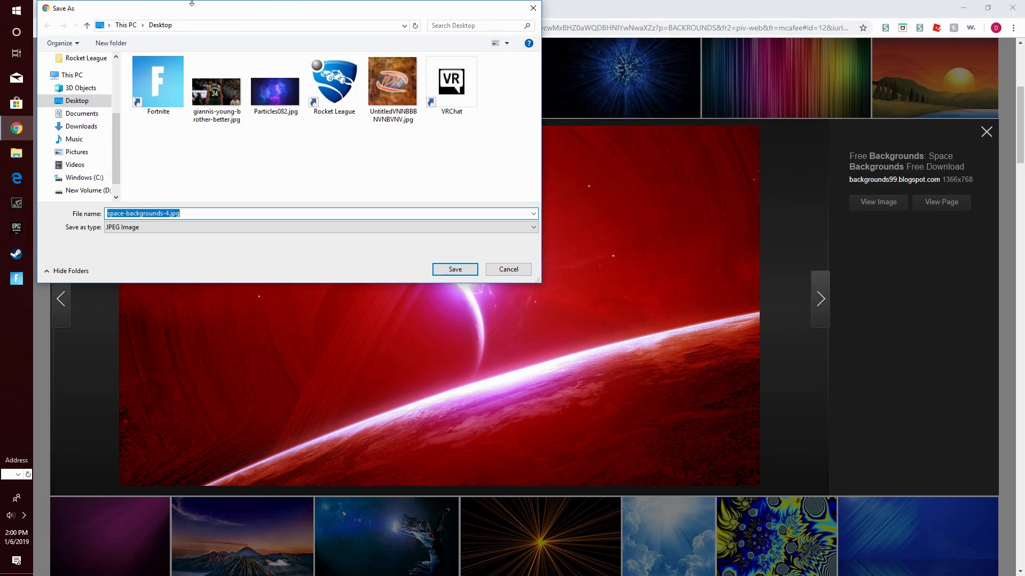
click(509, 270)
Step: Copy the red space picture's image address and load it from that URL as a new layer in the Pixlr image
right_click(494, 281)
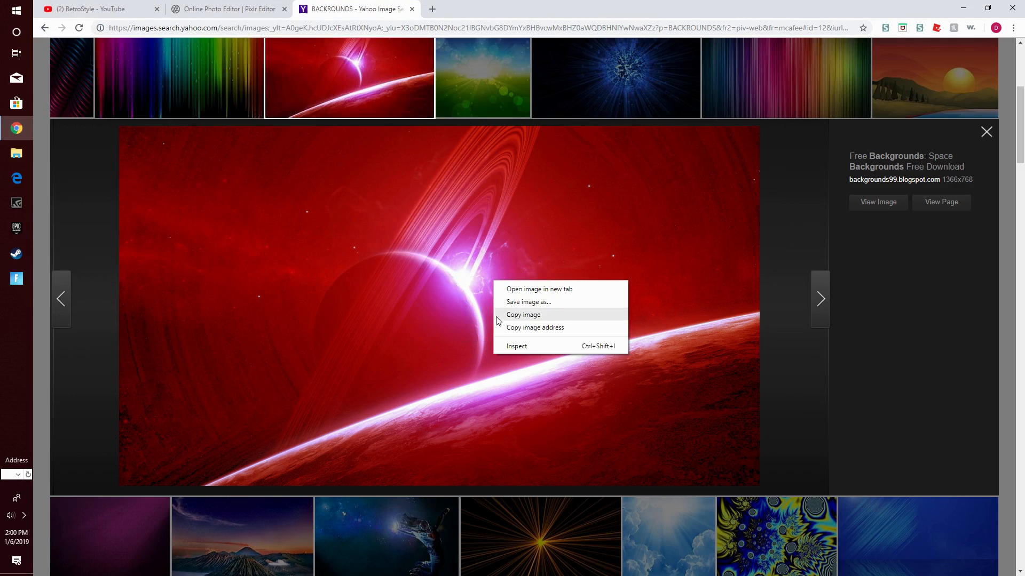
click(508, 327)
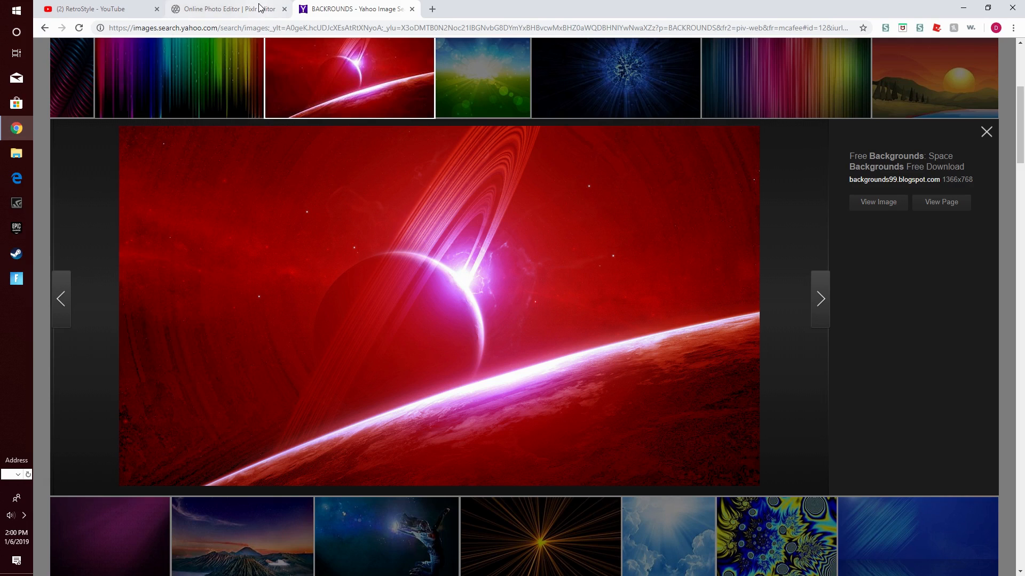
click(230, 9)
click(124, 43)
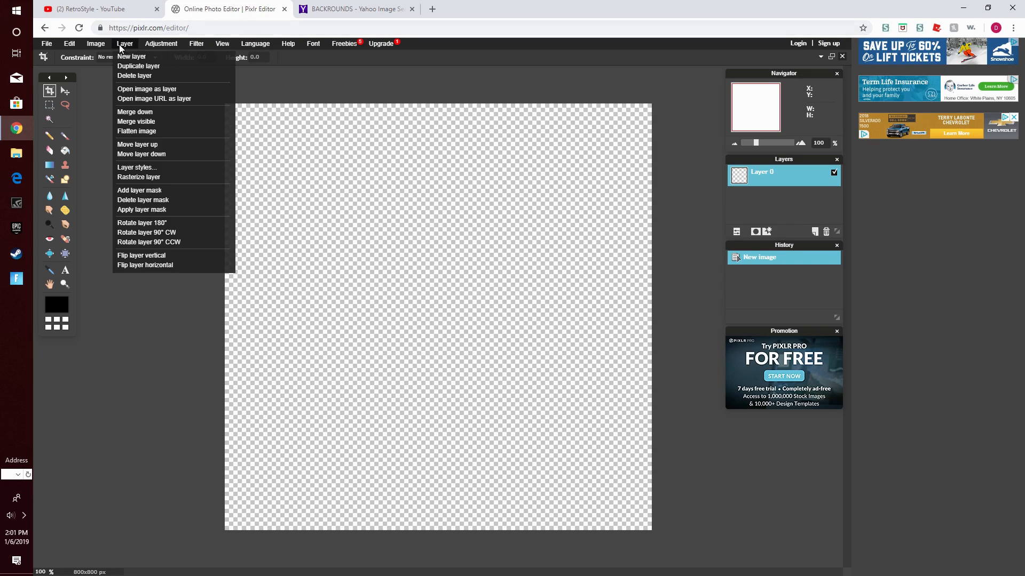
click(183, 99)
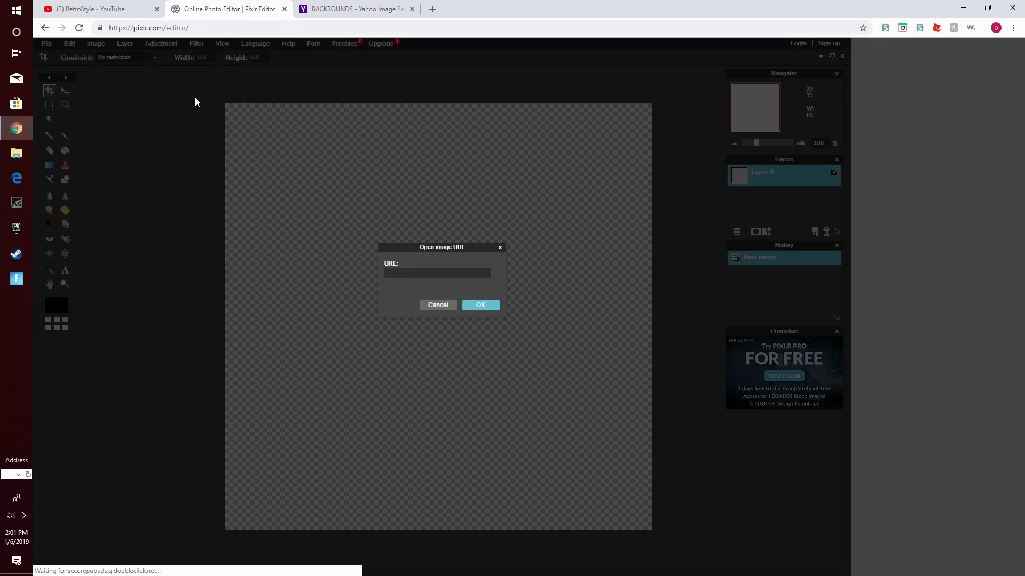
key(ctrl+v)
key(Return)
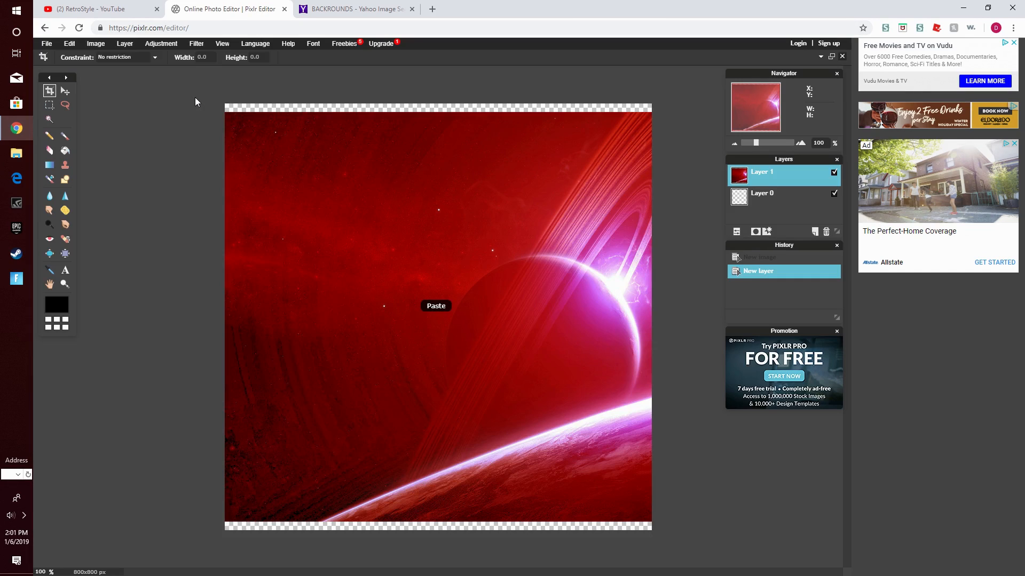
Step: Free transform the space picture layer, moving and enlarging it so it covers the whole canvas, and apply the changes
click(68, 44)
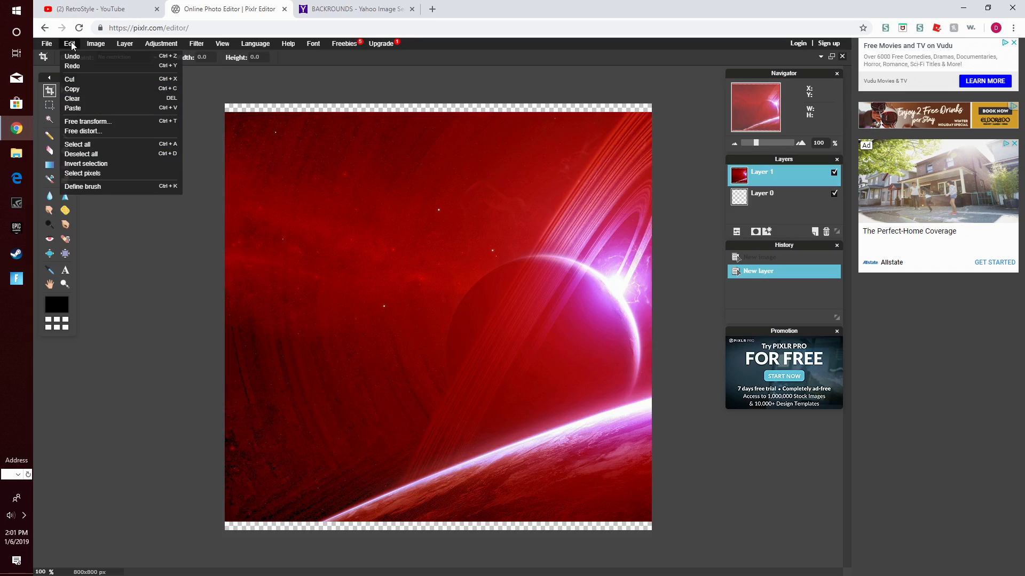
click(86, 122)
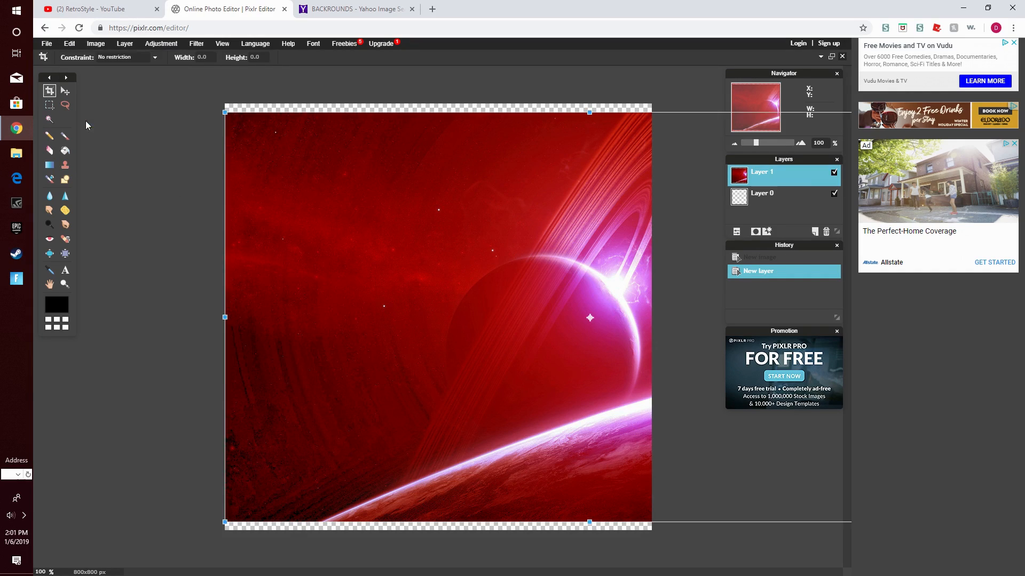
drag(602, 351, 520, 362)
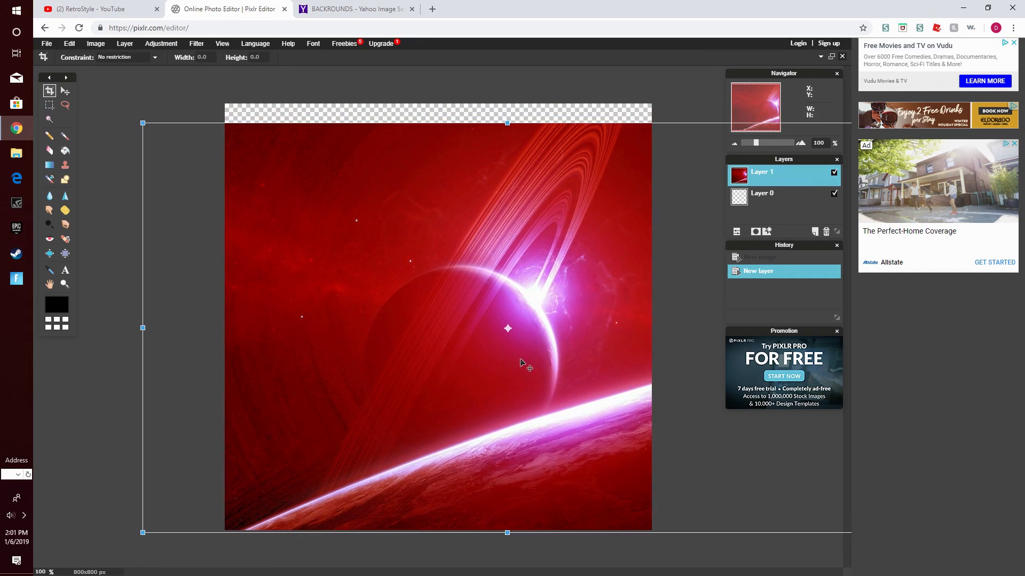
drag(141, 327, 123, 327)
drag(507, 124, 507, 94)
drag(123, 327, 48, 329)
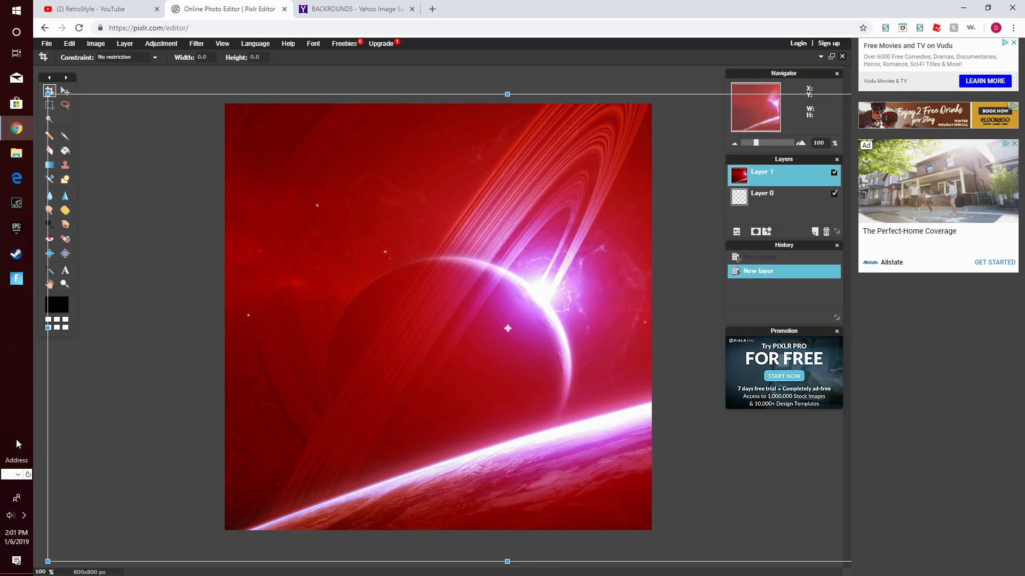
click(37, 433)
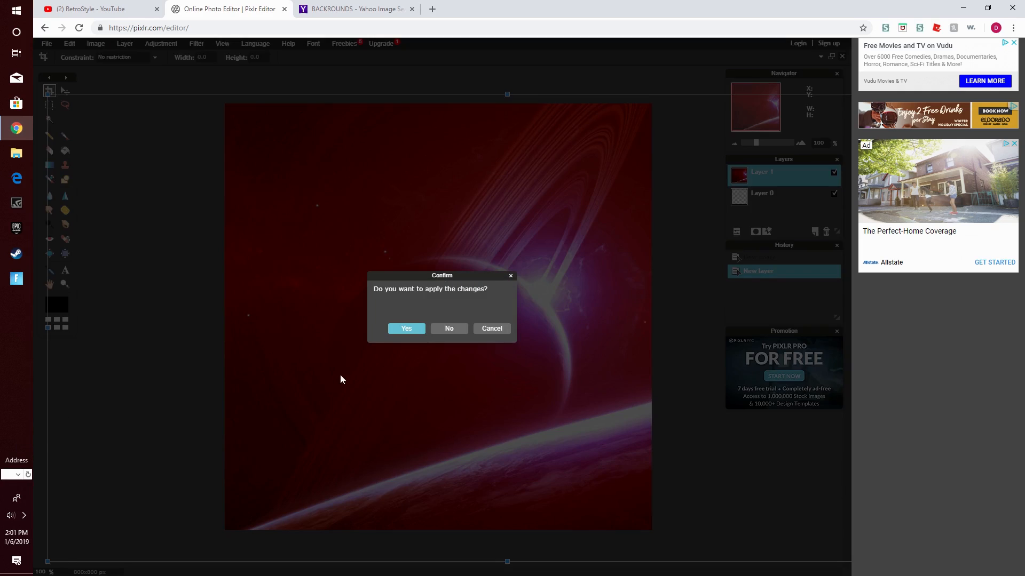
click(406, 329)
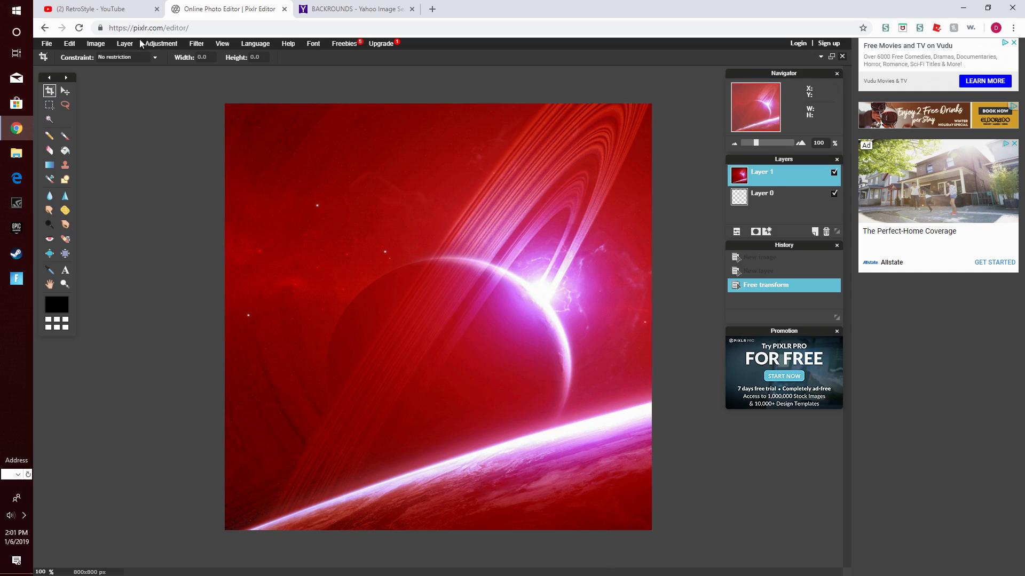
Step: Apply a Gaussian blur with an amount of 29 to the red space picture layer
click(195, 43)
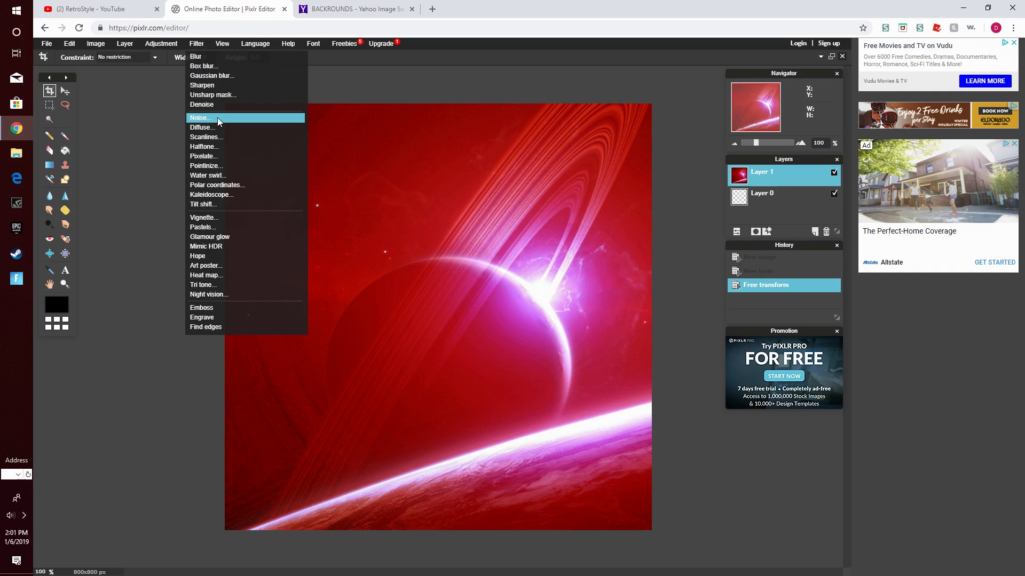
click(207, 75)
click(410, 275)
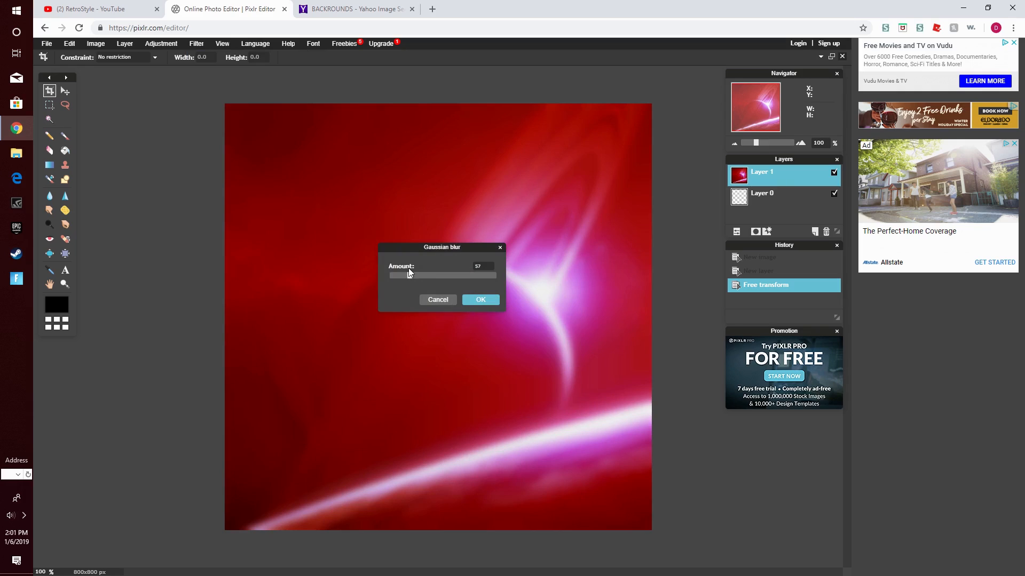
drag(405, 275, 397, 275)
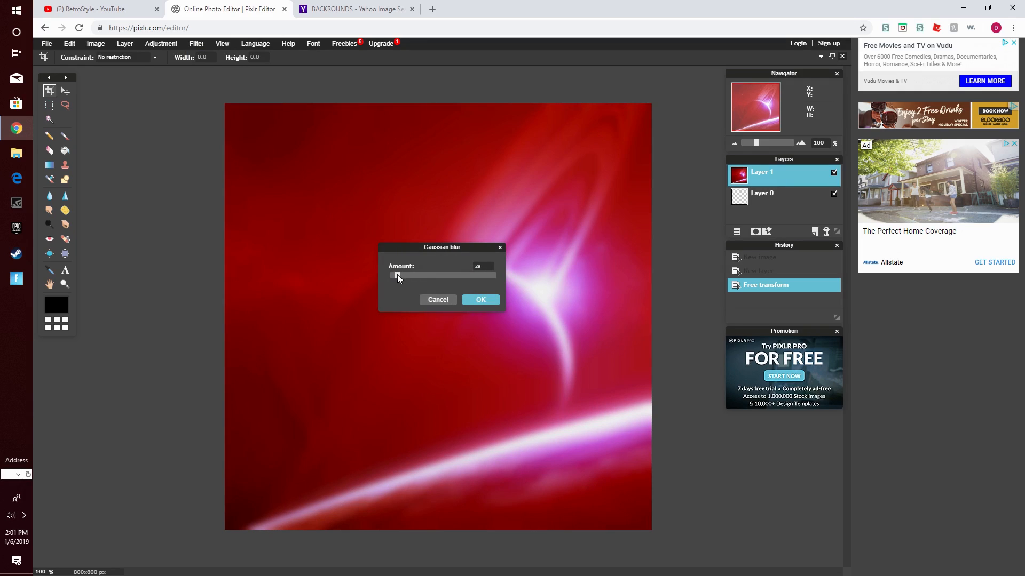
click(477, 300)
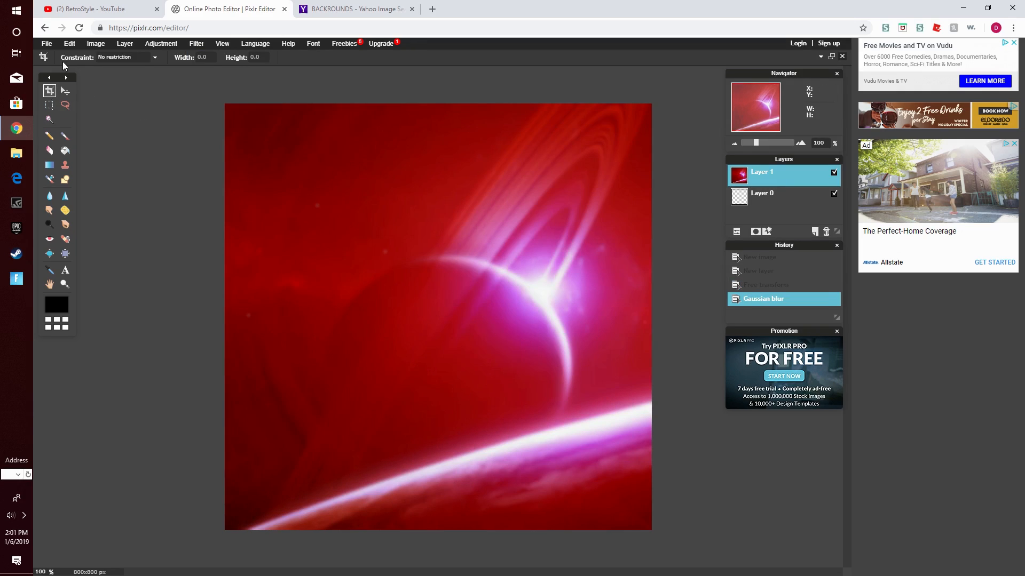
click(58, 43)
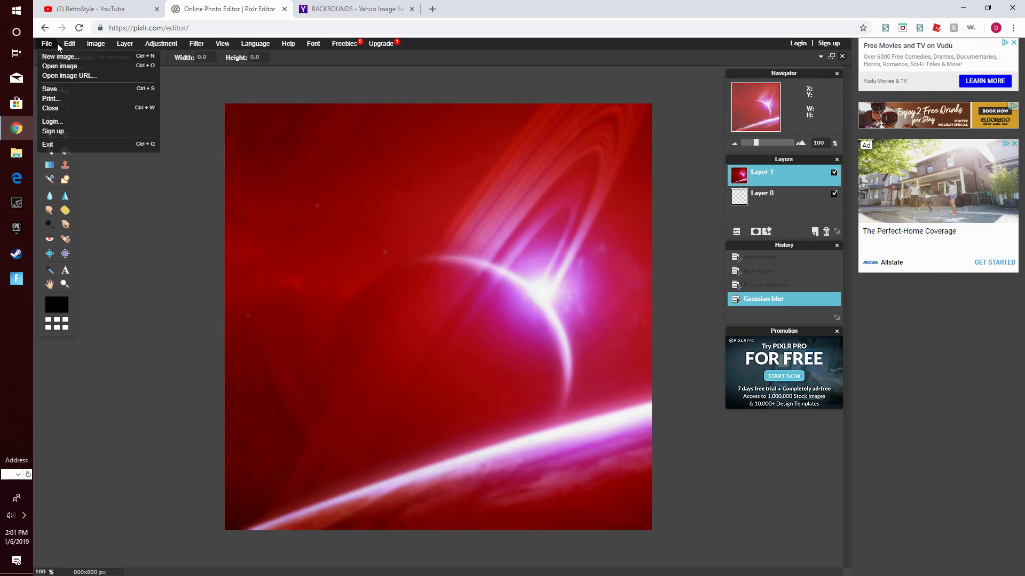
mouse_move(126, 44)
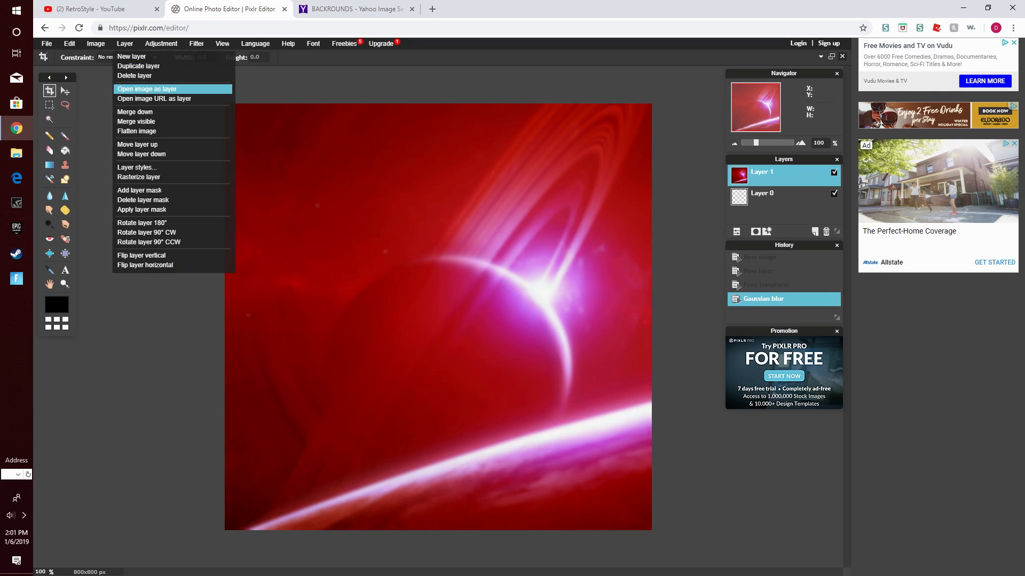
click(143, 90)
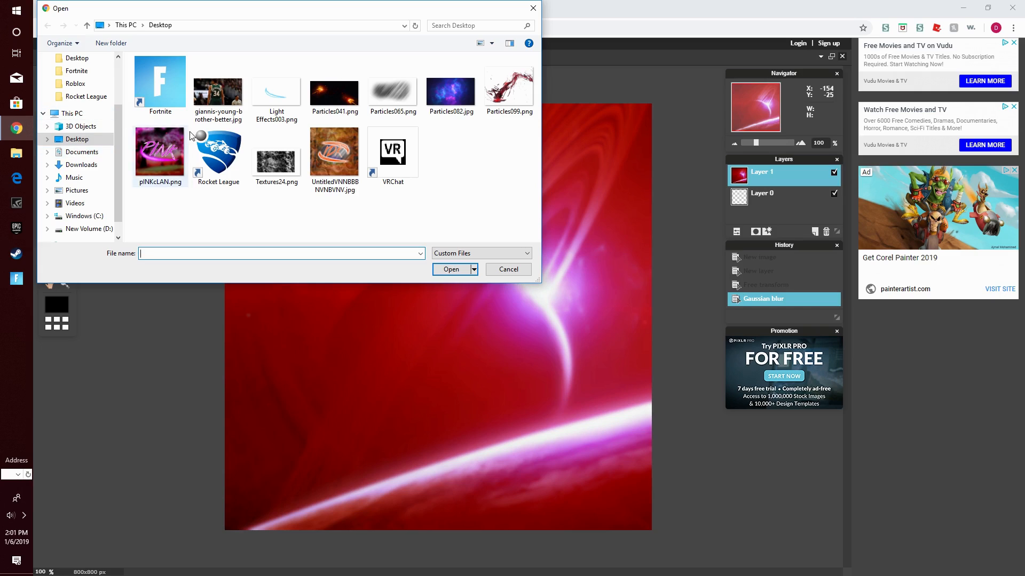
click(90, 165)
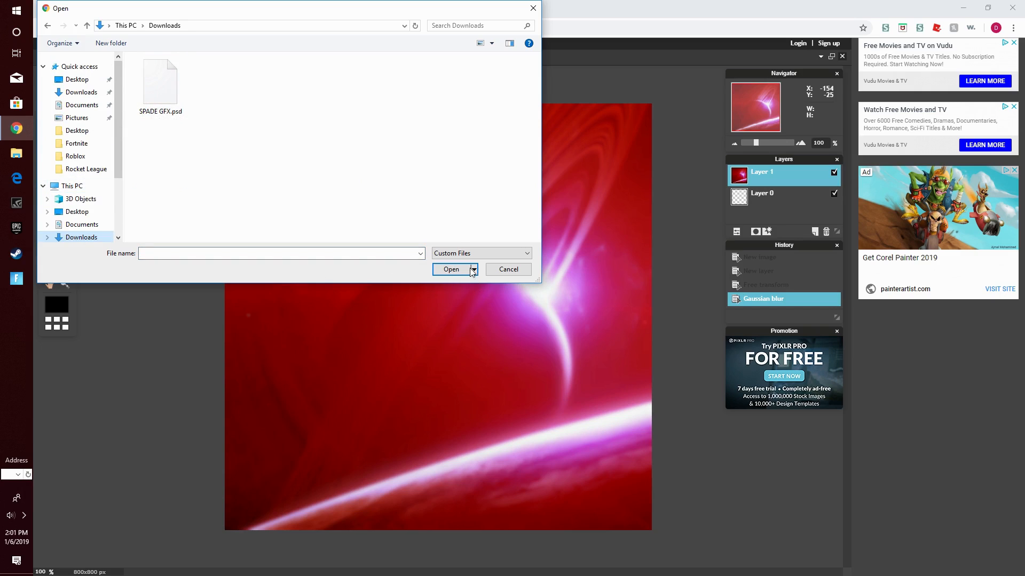
click(459, 254)
click(457, 272)
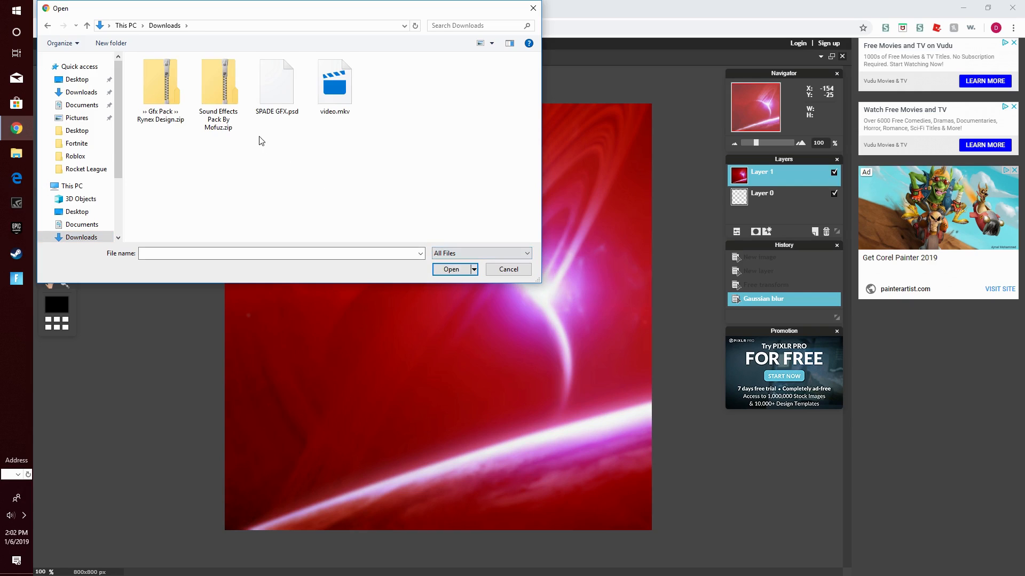
click(510, 269)
Step: Switch to File Explorer and open the Gfx Pack Rynex Design folder inside its zip archive in Downloads
click(16, 154)
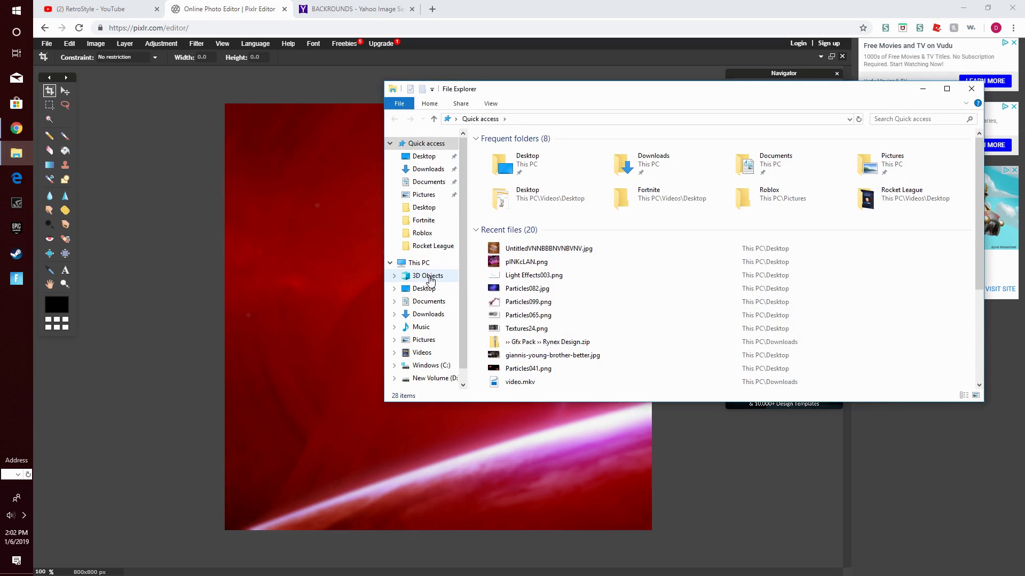
click(427, 315)
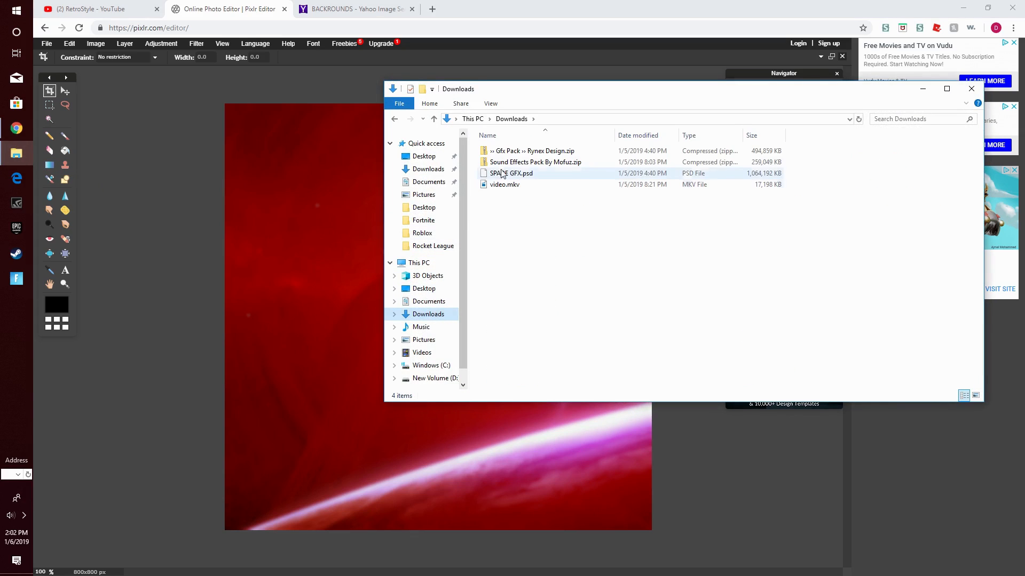
double_click(529, 151)
double_click(526, 153)
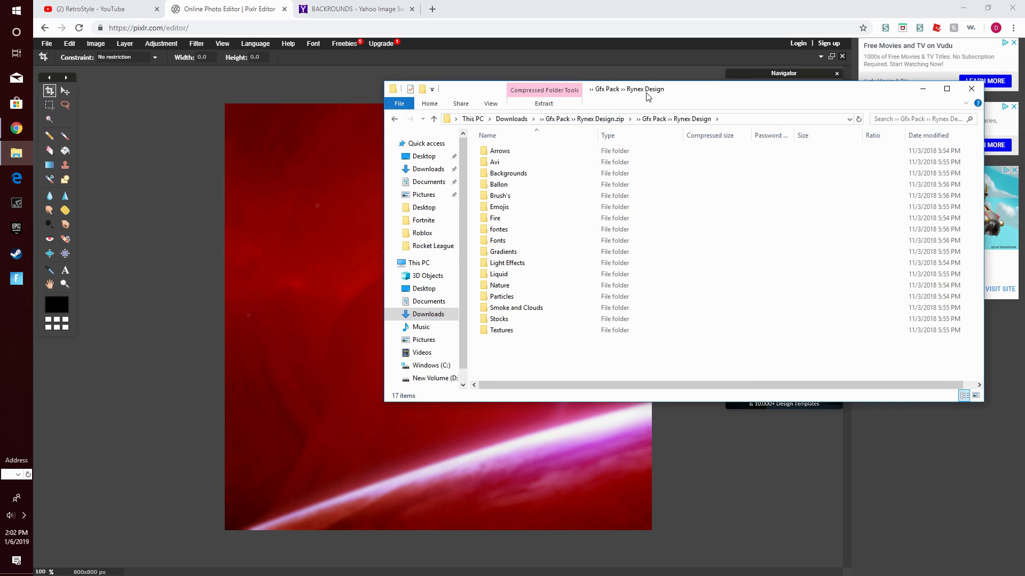
drag(648, 97, 559, 74)
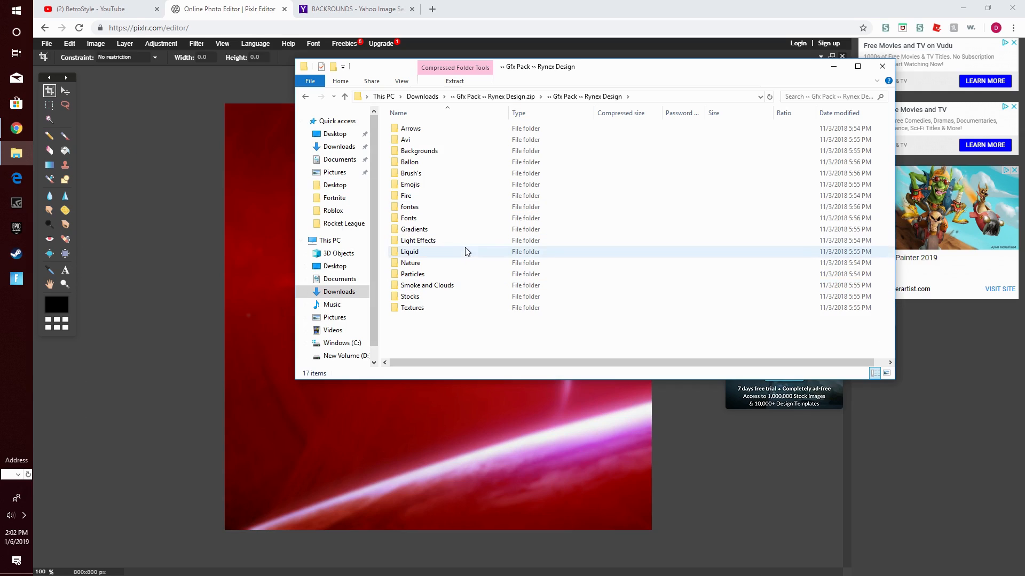
Step: Preview Particles009.png, Particles005.png, Particles004.png and Particles002.png from the pack's Particles folder, and return to the Pixlr image
double_click(427, 275)
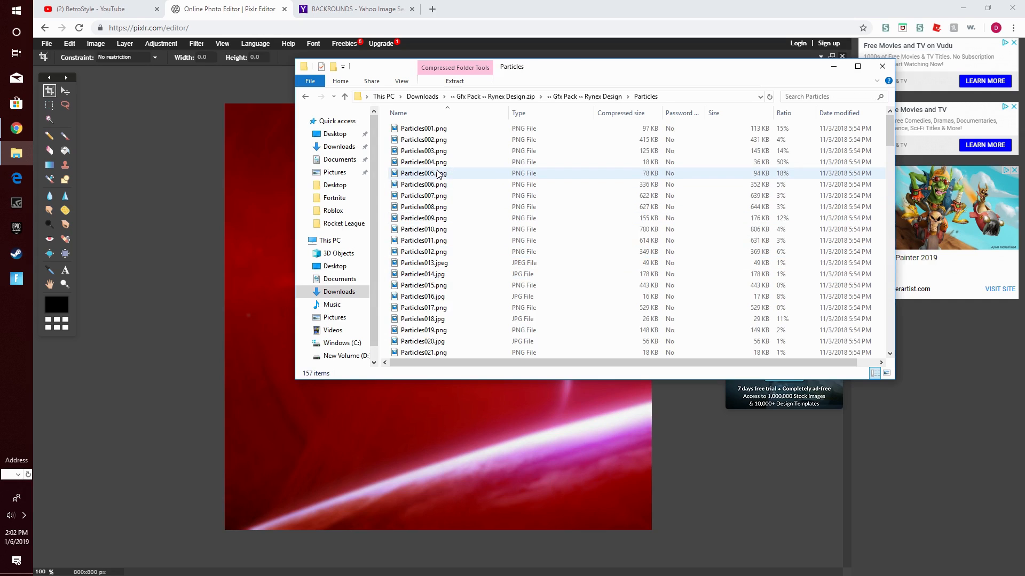
double_click(427, 219)
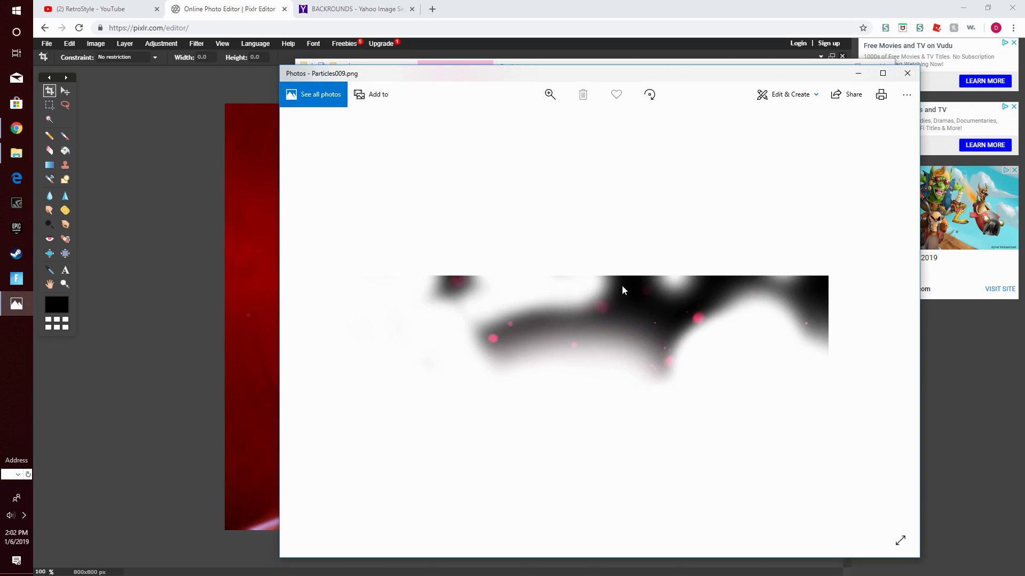
click(906, 76)
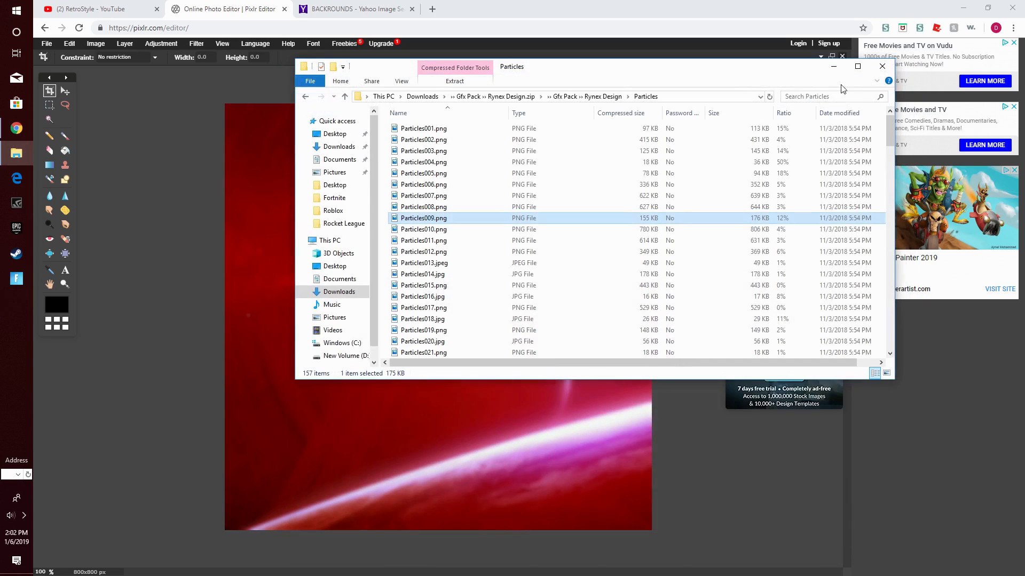
double_click(440, 174)
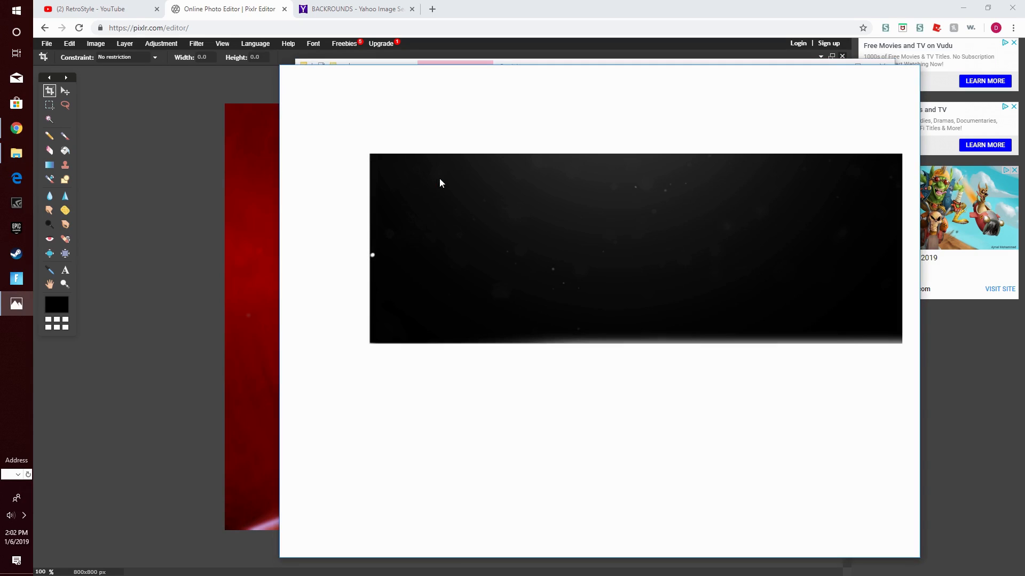
click(902, 78)
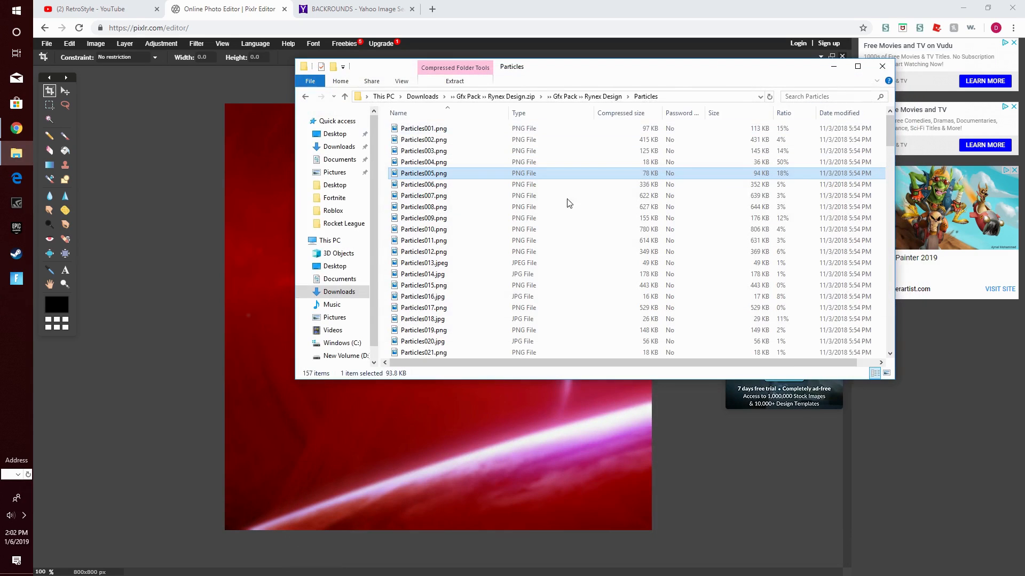
double_click(449, 165)
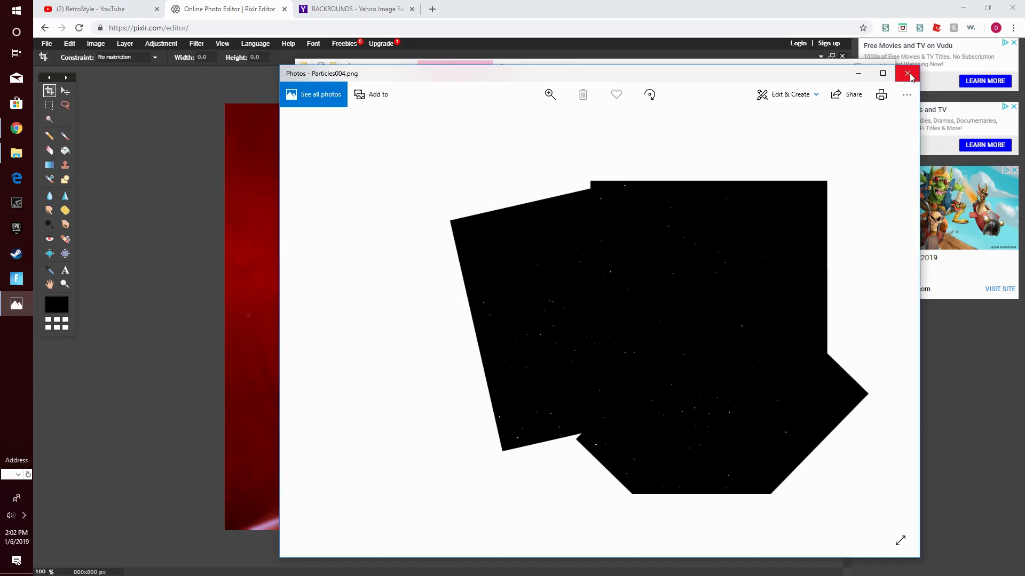
click(906, 74)
double_click(441, 142)
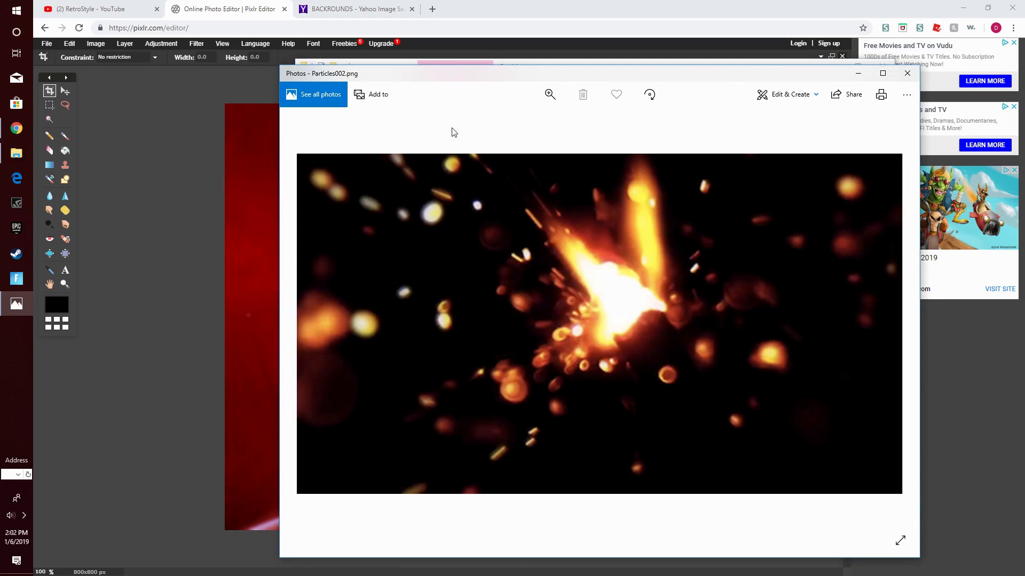
click(906, 74)
click(647, 65)
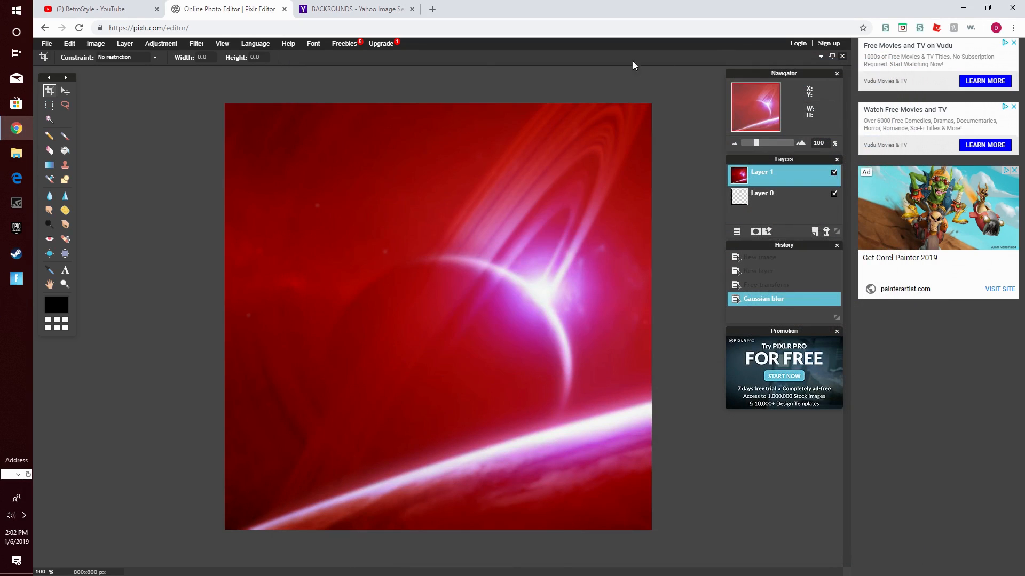
Step: Open Light Effects003.png from the Desktop as a new layer above the space picture
click(134, 44)
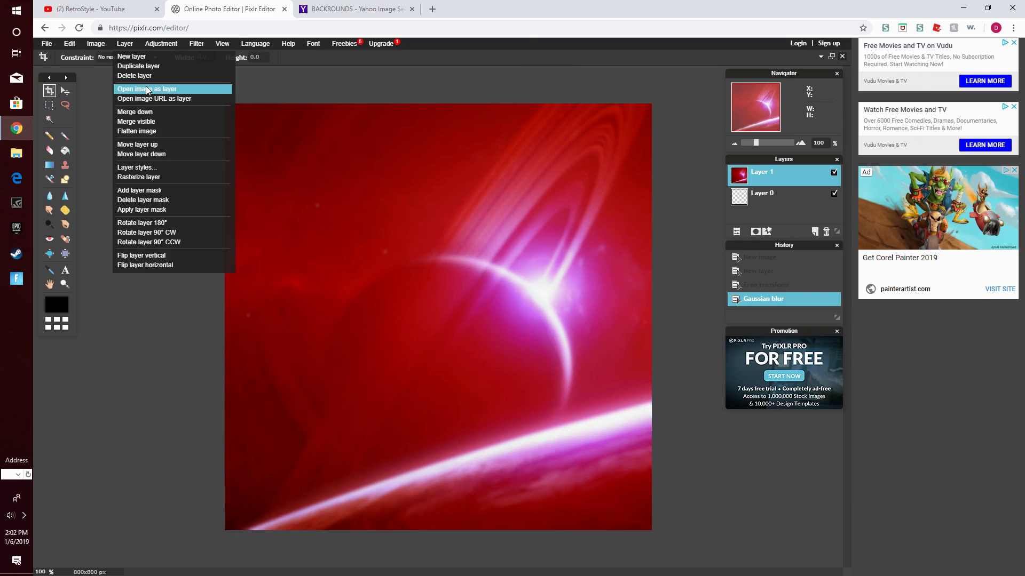
click(165, 88)
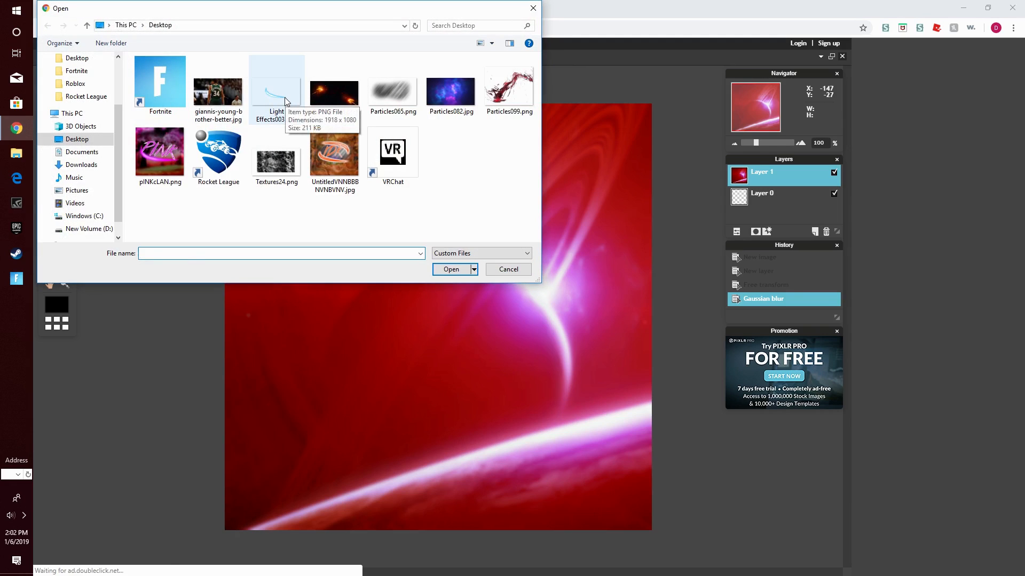
double_click(284, 98)
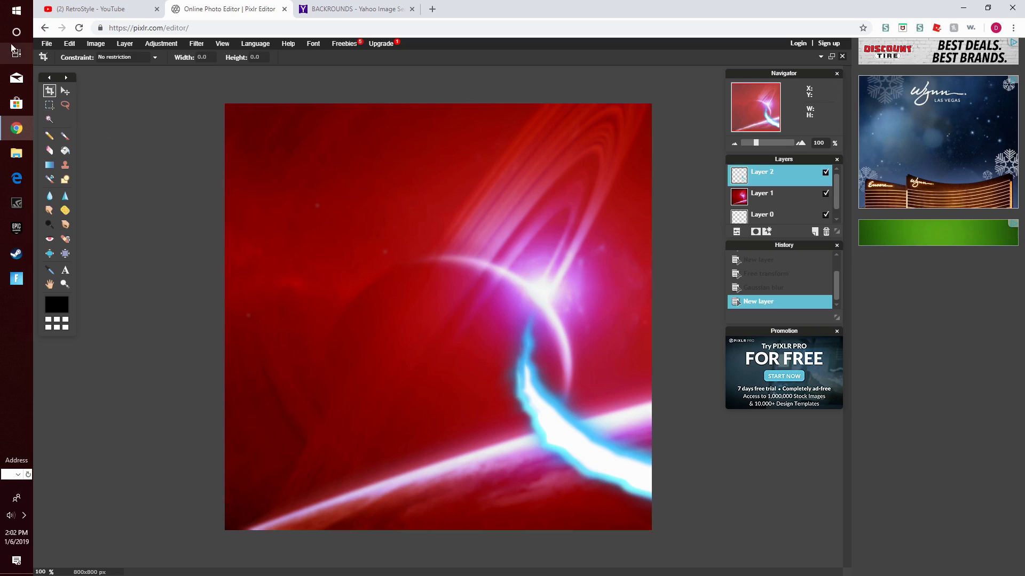
Step: Free transform the light streak layer, moving it up and left so the streak spans the canvas, and apply the changes
click(69, 43)
click(98, 121)
mouse_move(636, 506)
mouse_down()
mouse_move(403, 418)
mouse_move(338, 407)
mouse_up()
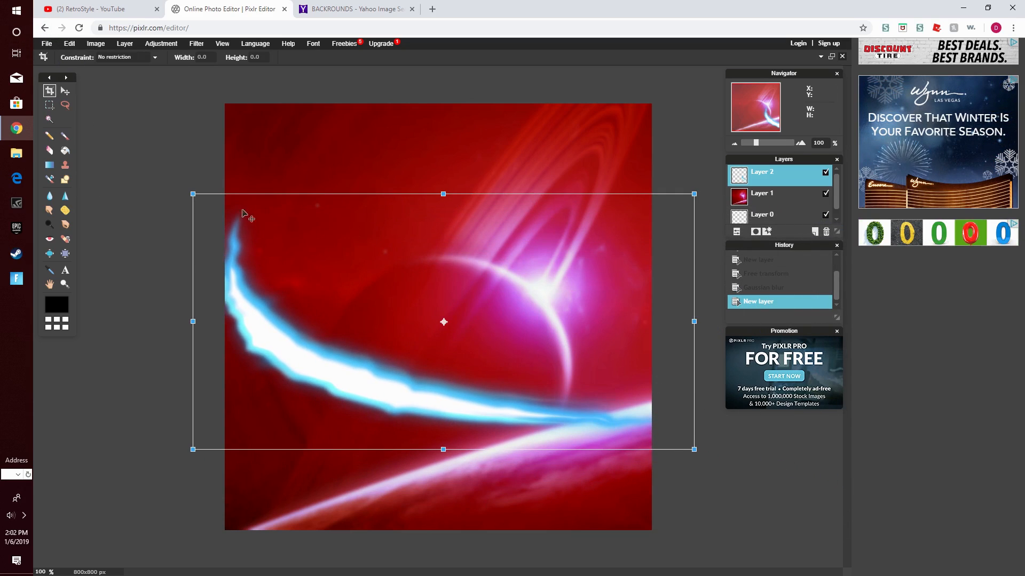
click(69, 44)
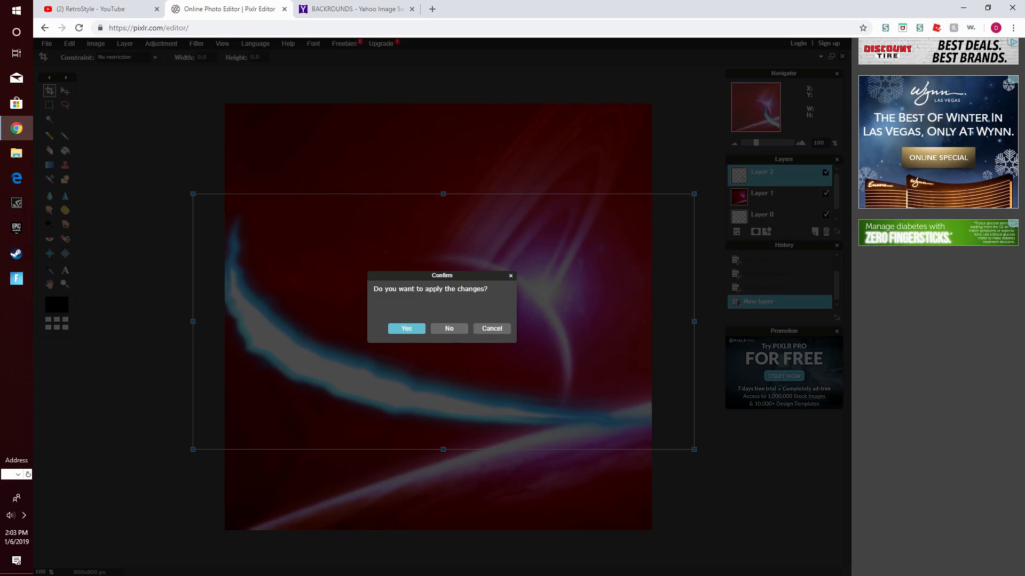
click(406, 328)
Step: Try to shift the light streak slightly to the right with free transform, discard the change and clear the layer
click(70, 44)
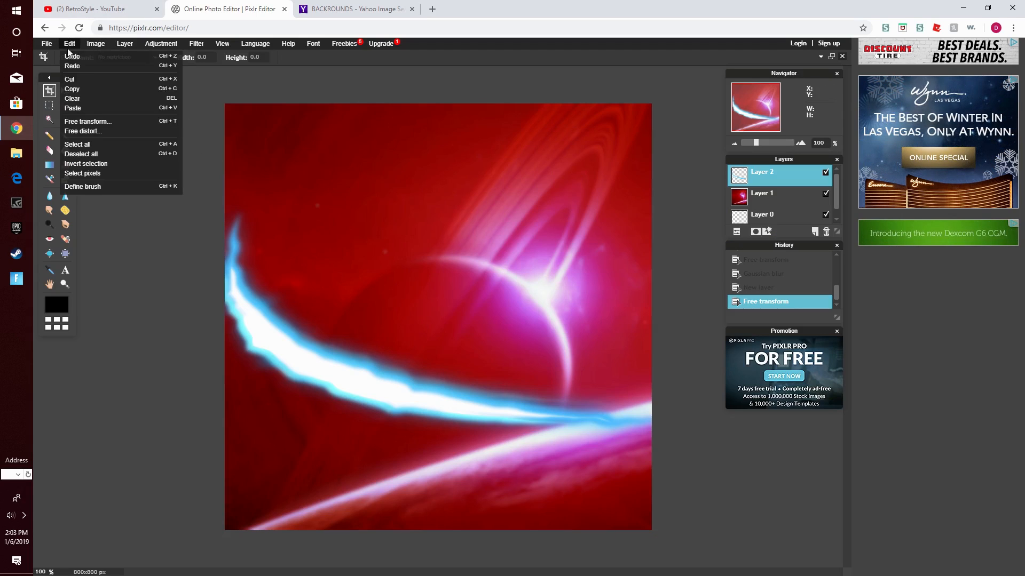
click(92, 121)
mouse_move(297, 229)
mouse_down()
mouse_move(251, 210)
mouse_move(343, 238)
mouse_move(334, 231)
mouse_up()
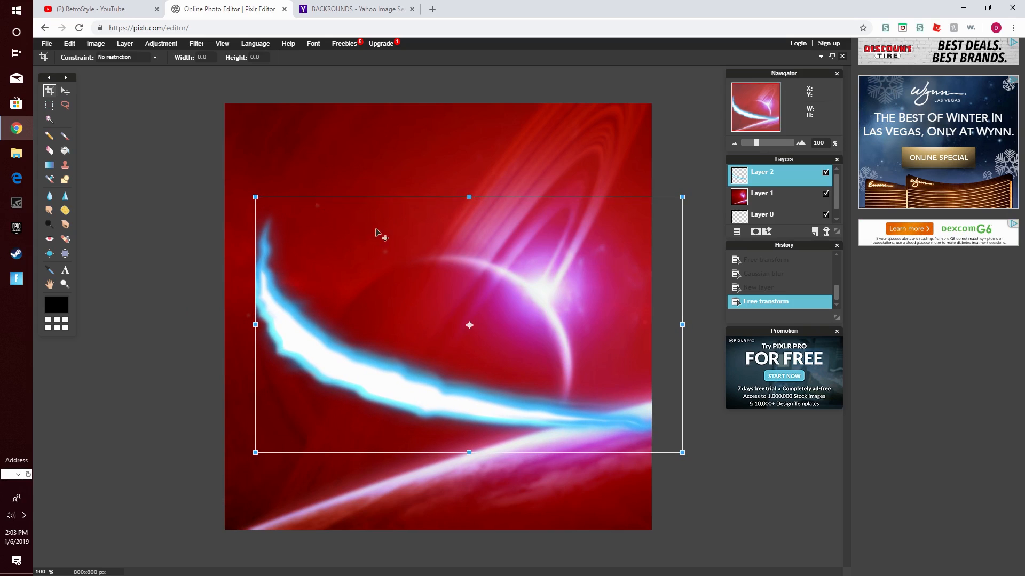
click(243, 282)
click(481, 329)
click(255, 264)
click(449, 328)
key(Delete)
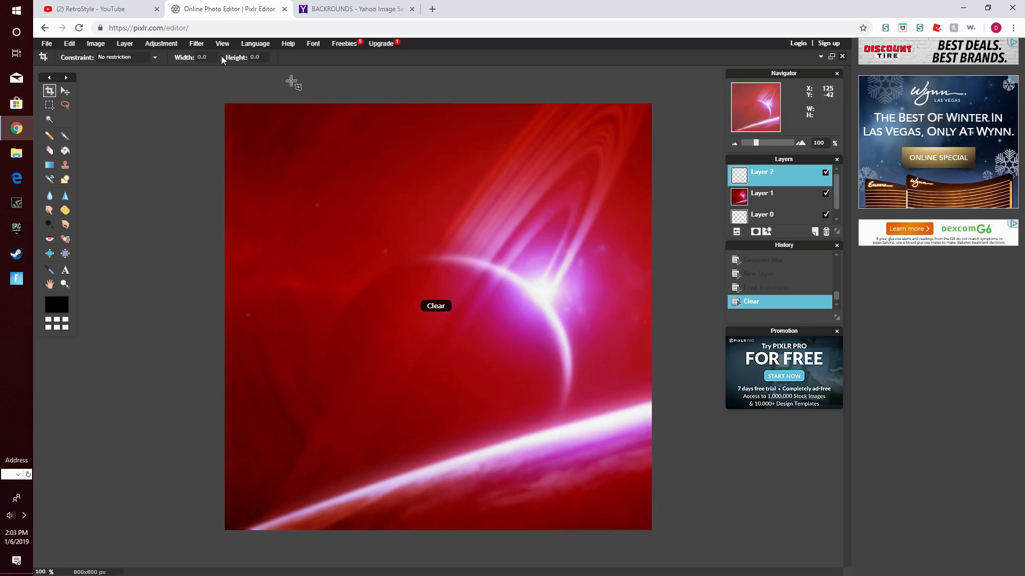
Step: Load Light Effects003.png from the Desktop again as a fresh layer and apply a free transform to it
click(124, 45)
click(147, 89)
double_click(263, 85)
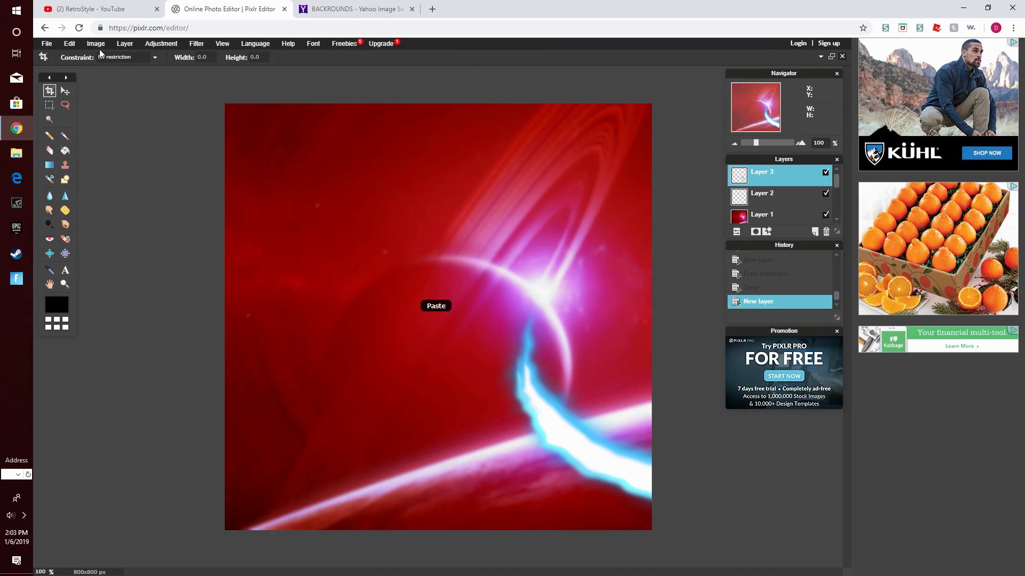
click(70, 43)
click(94, 121)
click(379, 262)
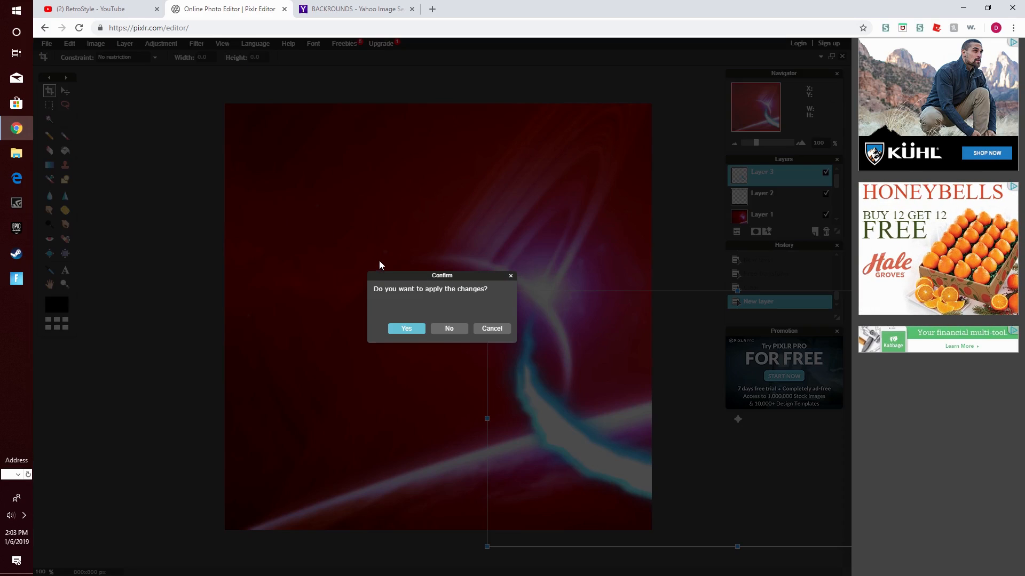
click(414, 331)
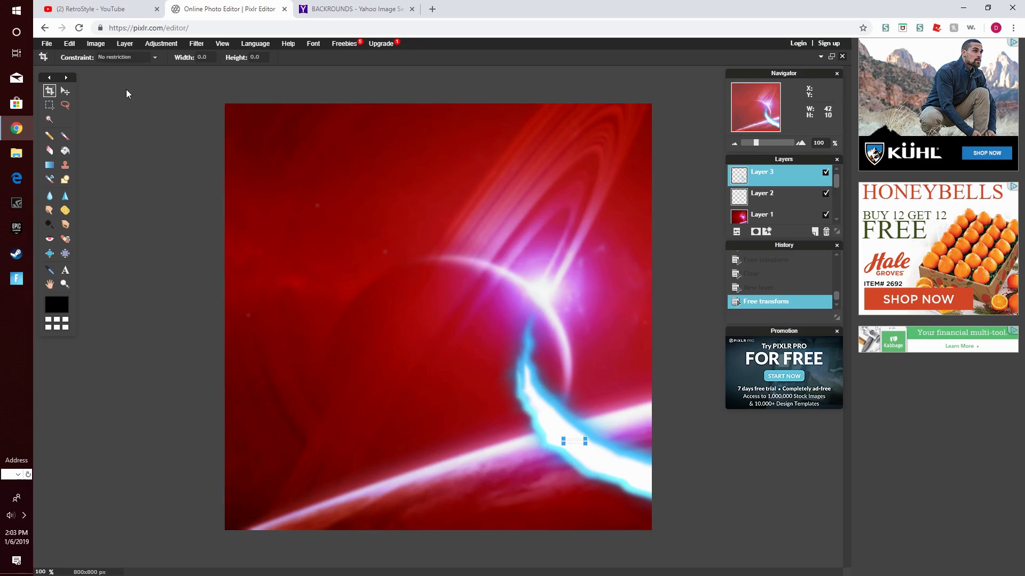
Step: Crop the image to the tiny 42 x 10 px area on the light streak and undo the crop
click(69, 45)
click(408, 328)
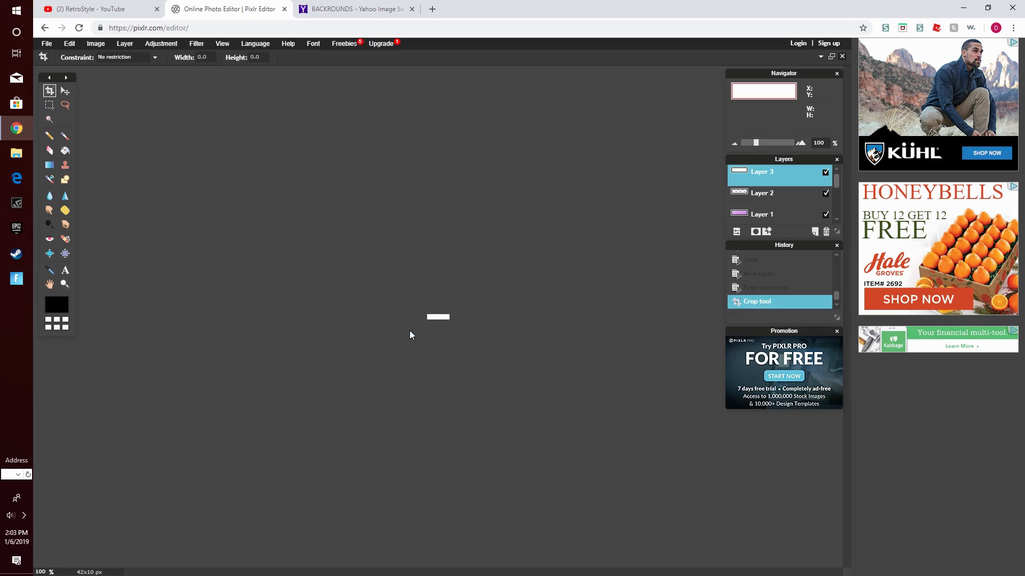
click(70, 44)
click(88, 57)
click(70, 44)
click(79, 56)
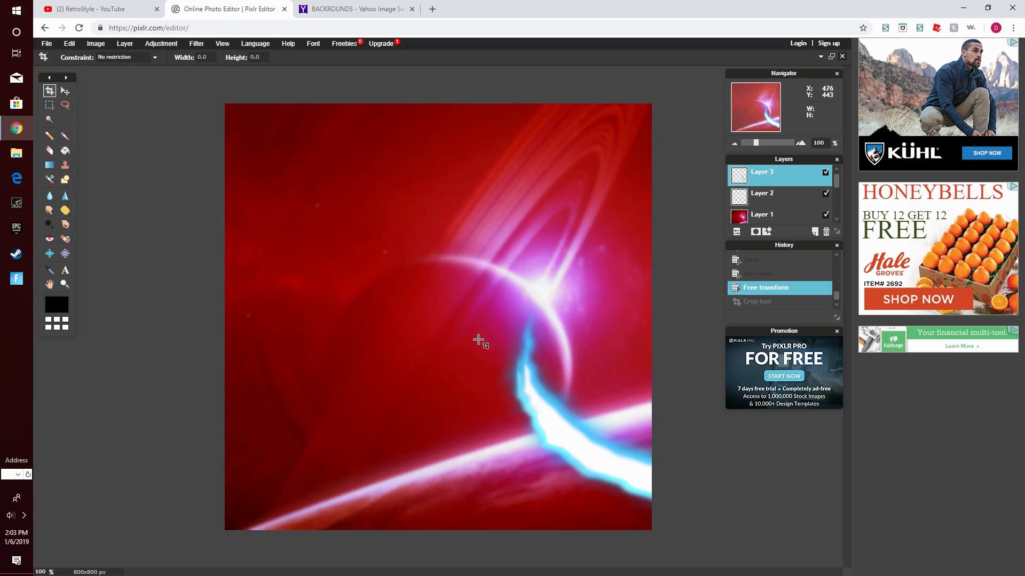
Step: Try to move the cut-off light streak up and left with free transform, apply the change and clear the layer
click(69, 45)
click(88, 122)
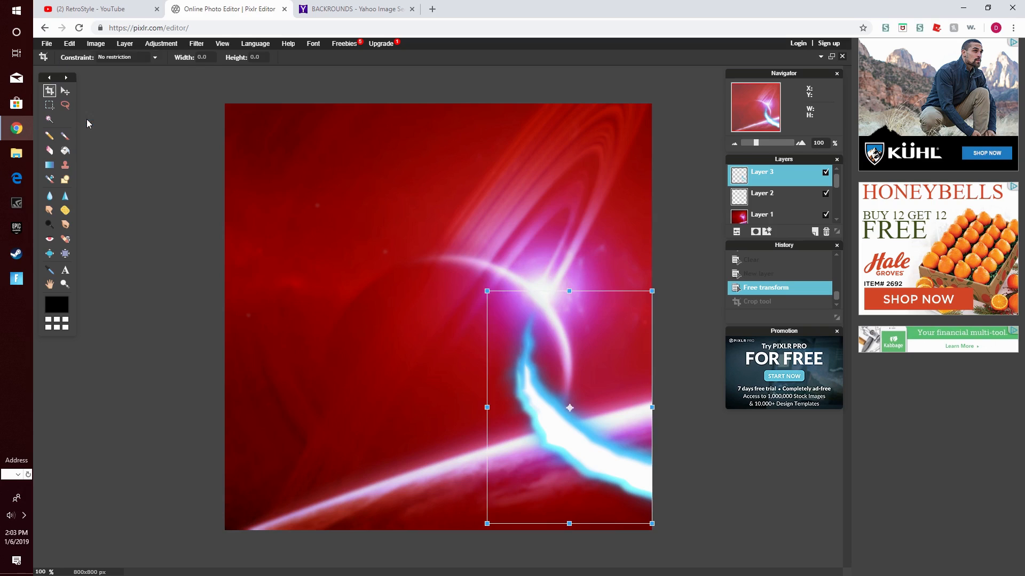
mouse_move(554, 412)
mouse_down()
mouse_move(501, 353)
mouse_move(406, 306)
mouse_up()
key(Return)
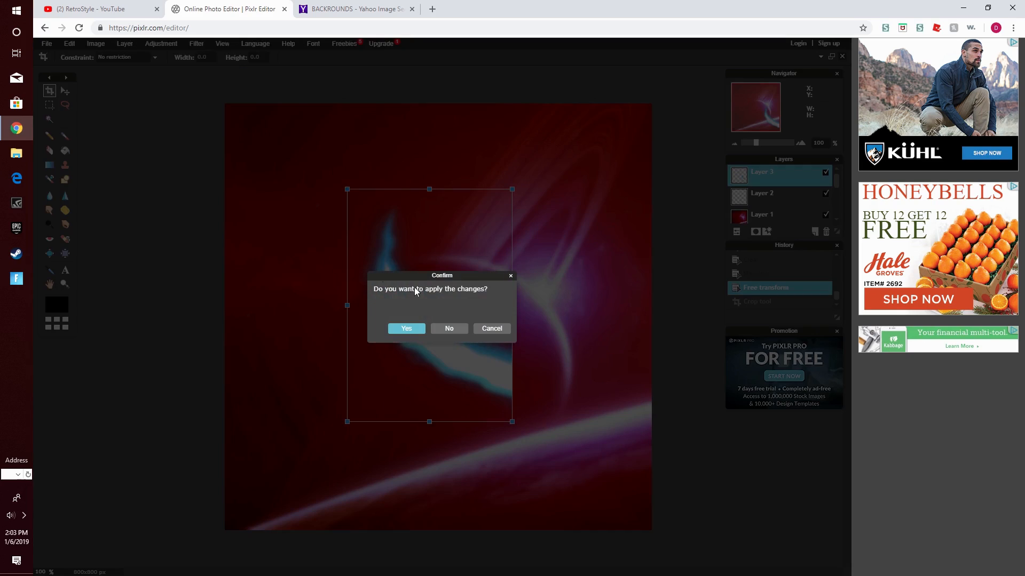
click(419, 328)
key(Delete)
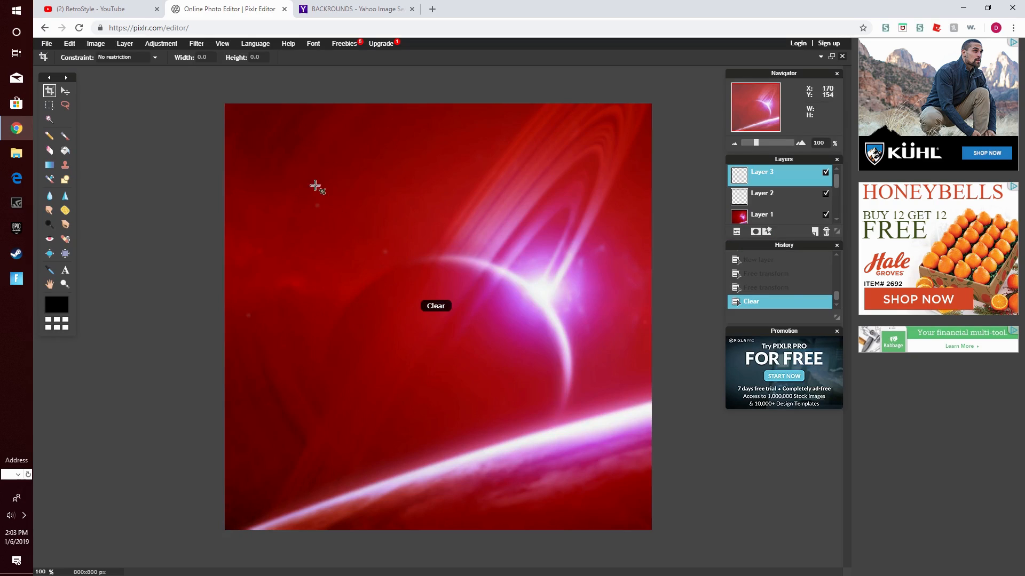
Step: Load Light Effects003.png from the Desktop as a new layer
click(122, 45)
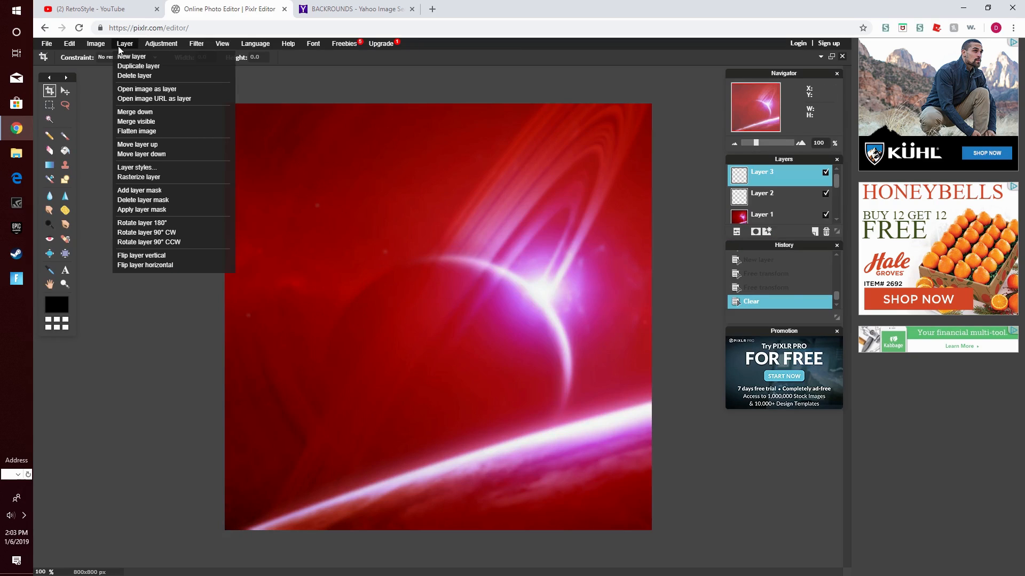
click(184, 87)
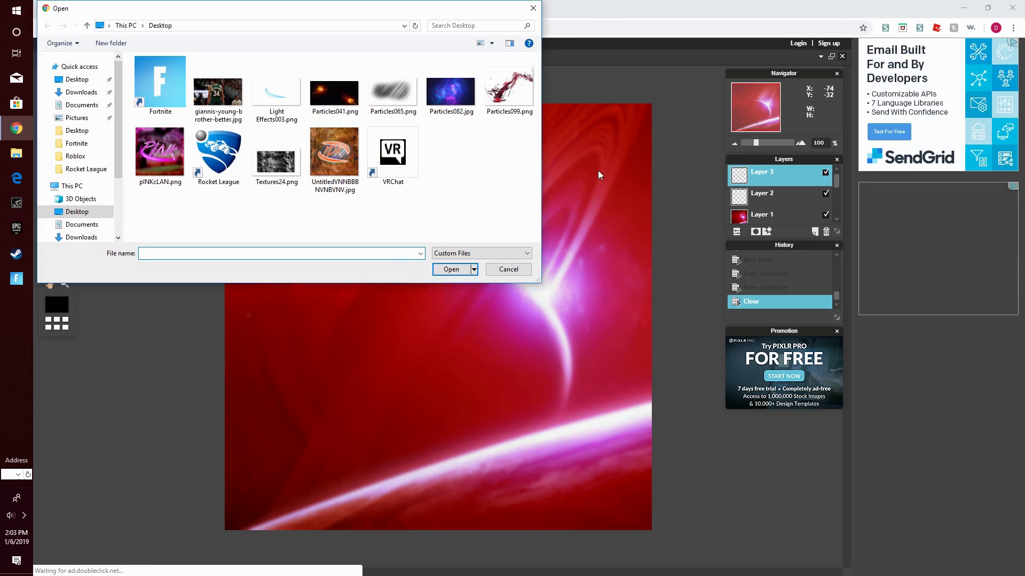
click(276, 91)
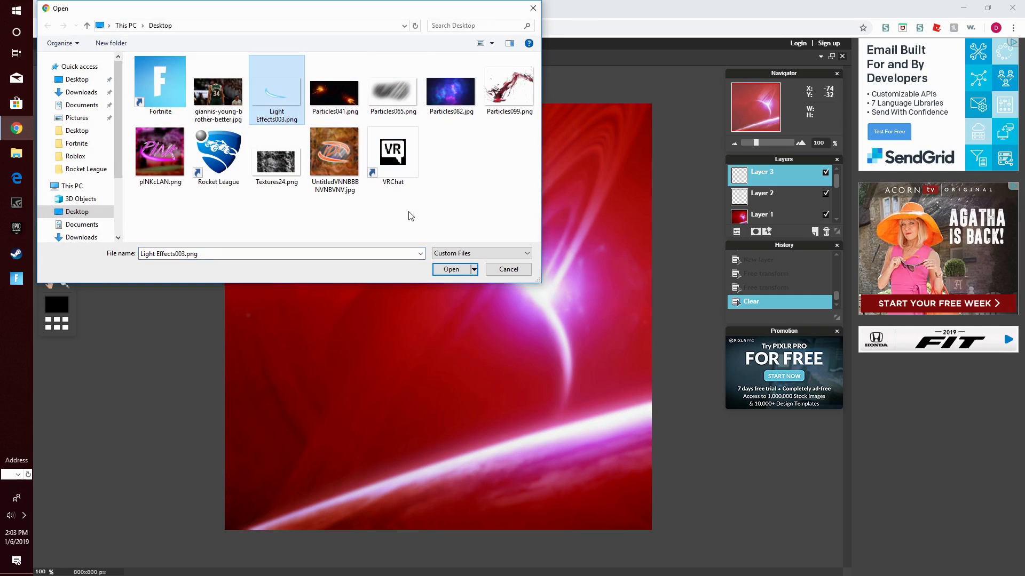
click(452, 269)
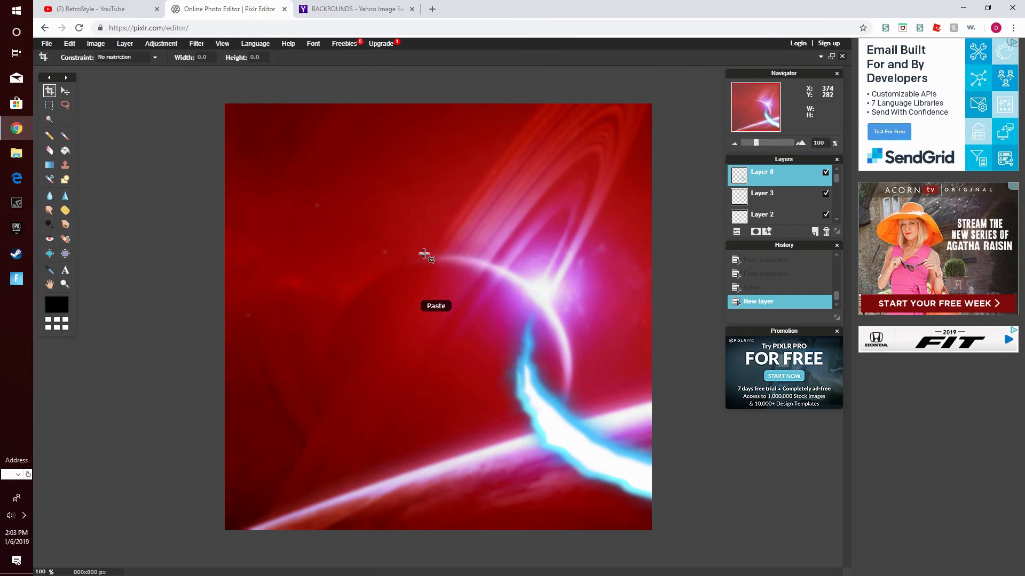
Step: Free transform the new light streak, moving and shrinking it to fit fully inside the canvas around the planet, and apply the changes
click(62, 45)
click(80, 123)
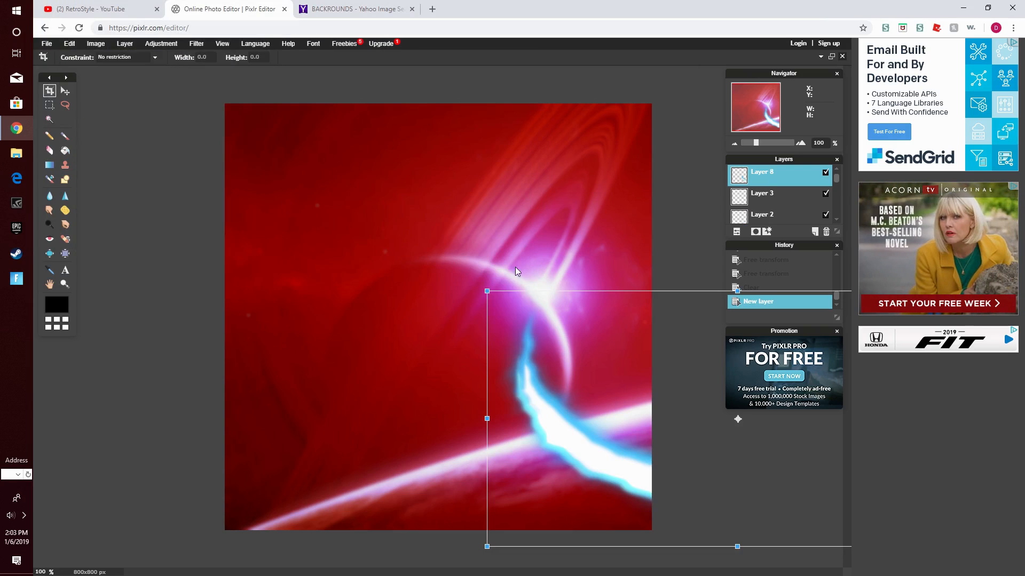
drag(619, 409, 337, 290)
drag(230, 185, 277, 226)
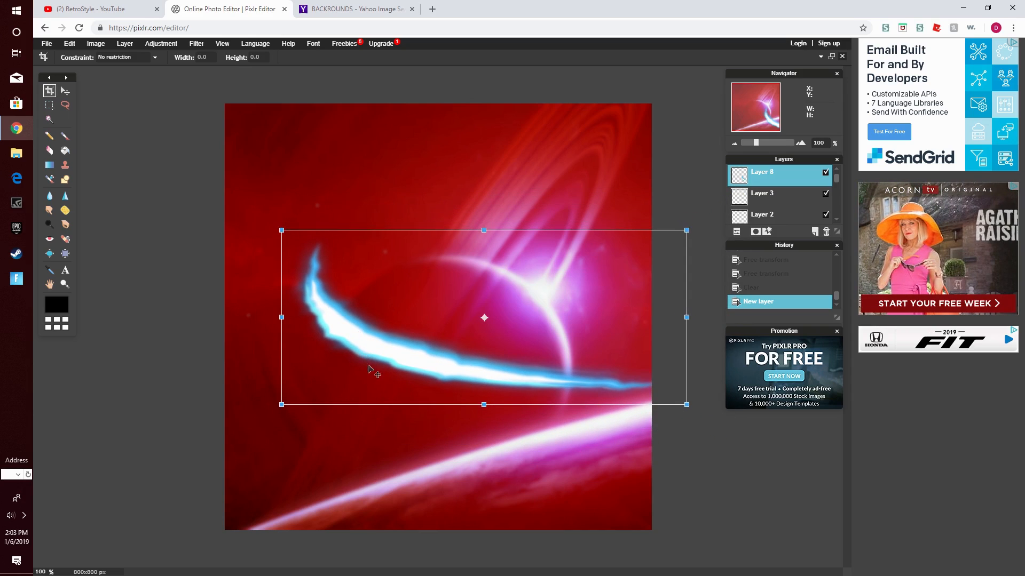
drag(373, 370, 327, 389)
drag(237, 251, 275, 254)
click(238, 318)
click(407, 328)
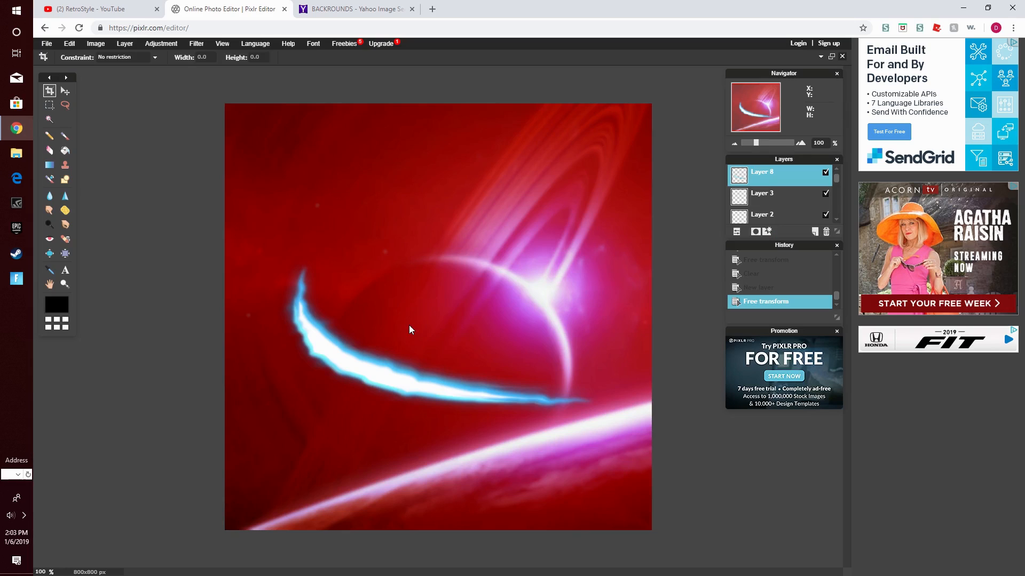
click(766, 220)
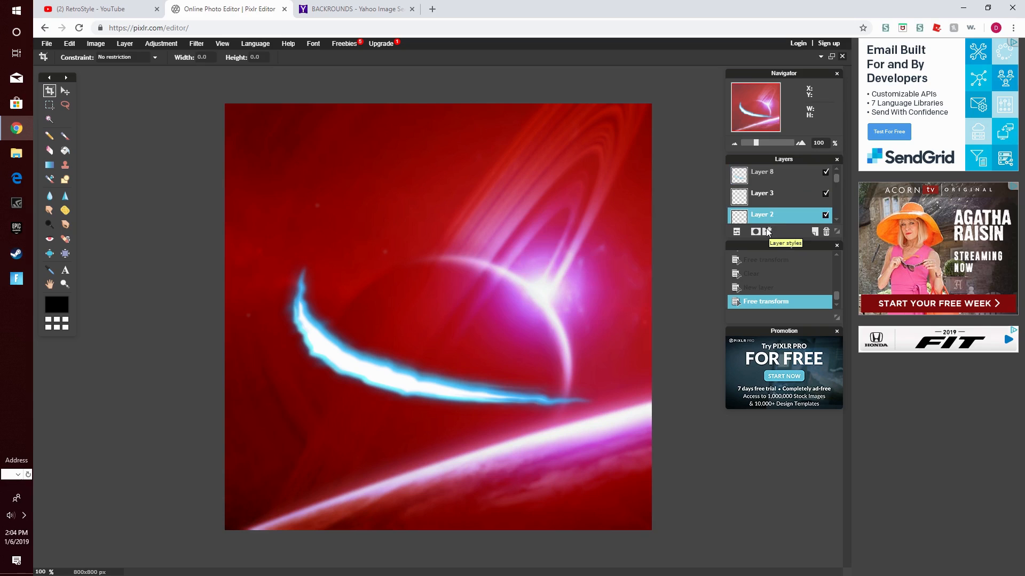
click(758, 176)
click(767, 232)
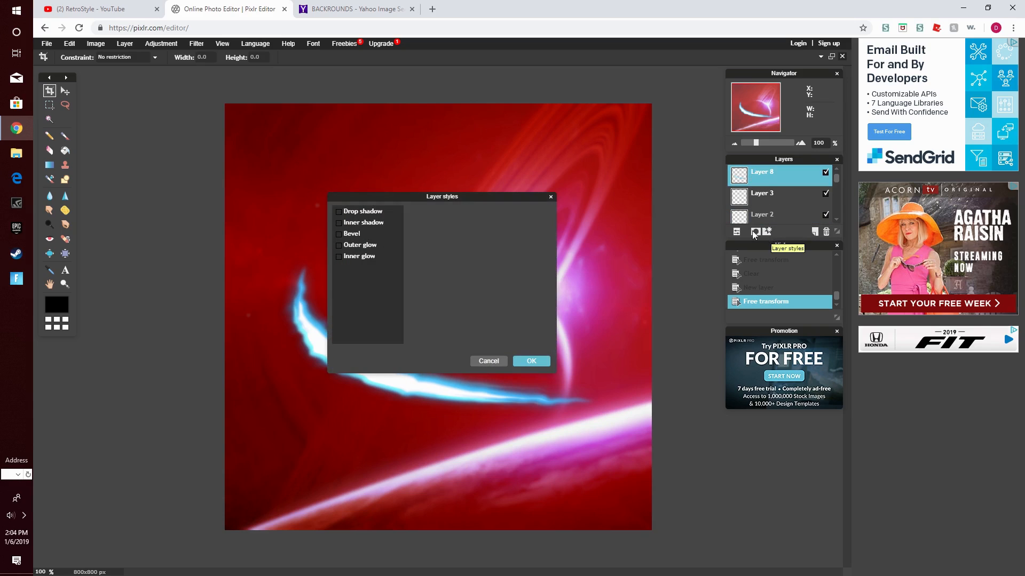
click(551, 198)
Step: Delete the two empty layers, Layer 3 and Layer 2
click(767, 197)
key(Delete)
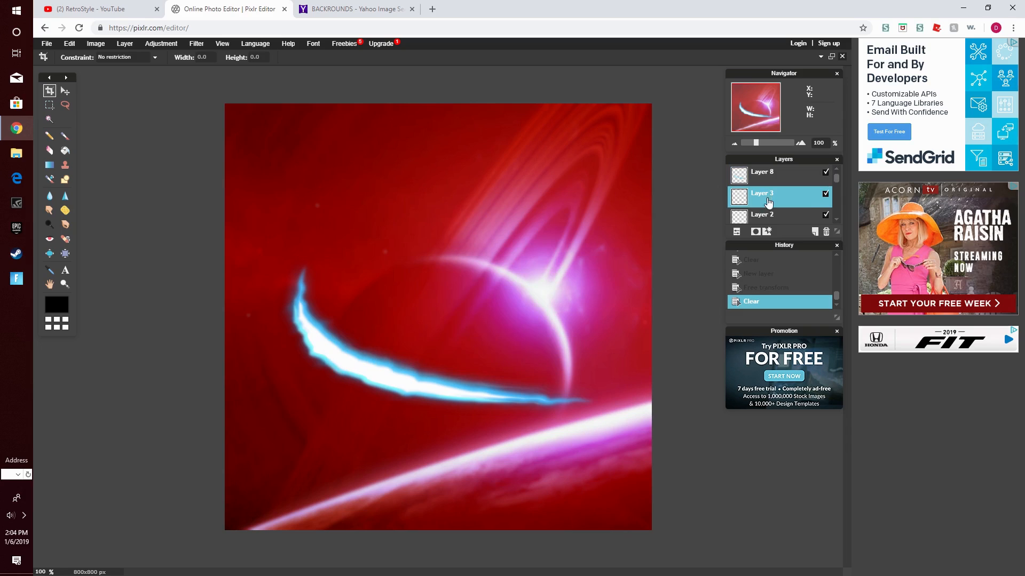
key(Delete)
key(Delete)
key(Delete)
click(825, 231)
click(826, 232)
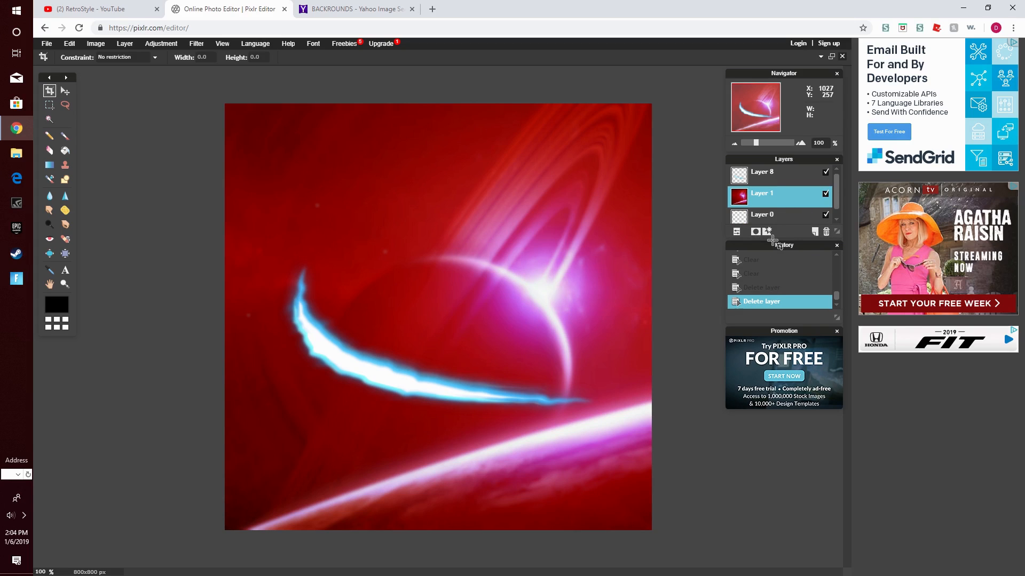
Step: Make the Layers panel taller, with the History panel moved below it, and shift the Layers panel beside the canvas
drag(769, 244, 771, 416)
drag(836, 233, 836, 404)
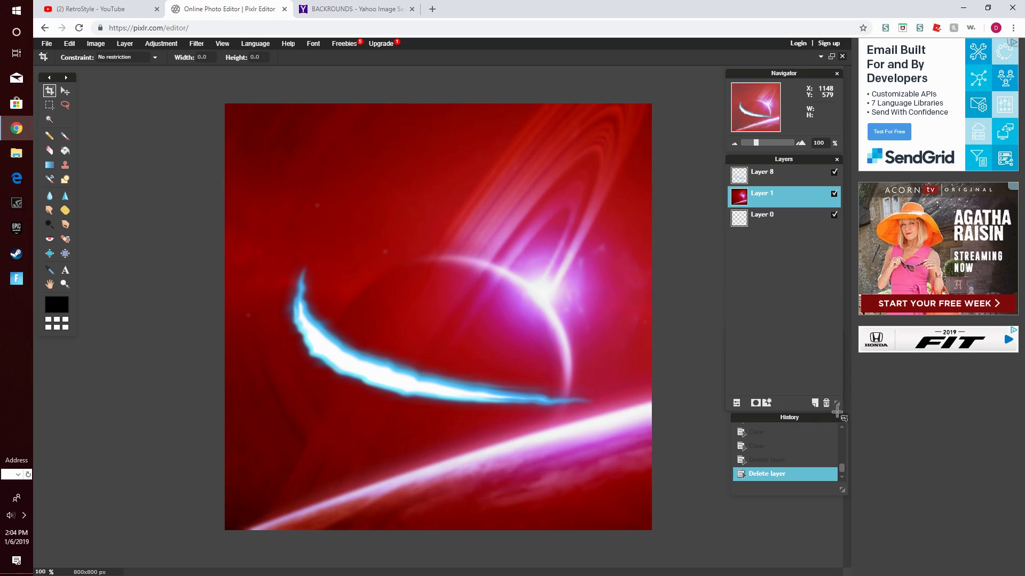
mouse_move(838, 404)
mouse_down()
mouse_move(836, 314)
mouse_move(837, 379)
mouse_move(818, 415)
mouse_move(820, 402)
mouse_up()
drag(769, 159, 702, 161)
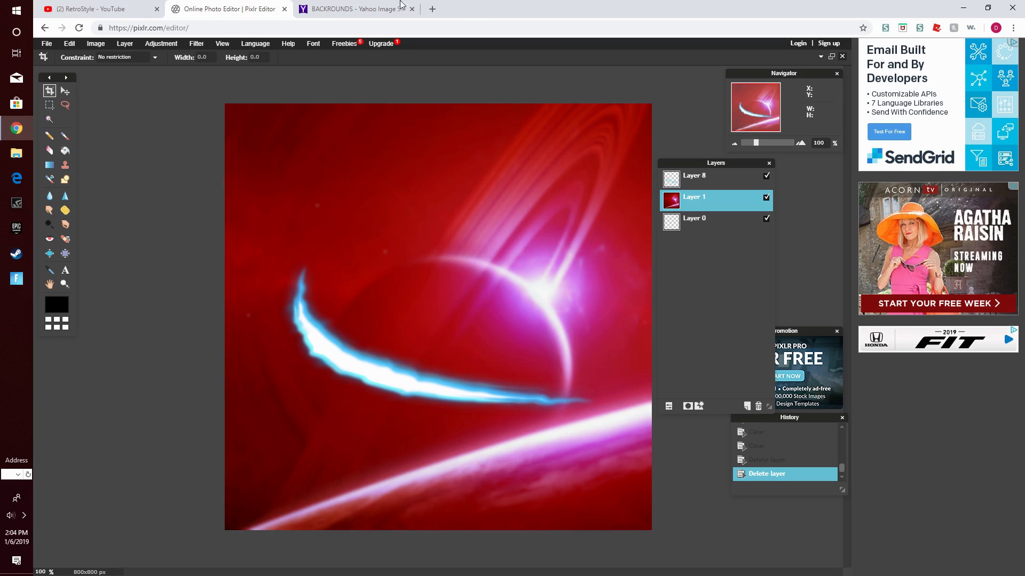
Step: Add a text layer reading TRUE LIES above the planet
click(71, 268)
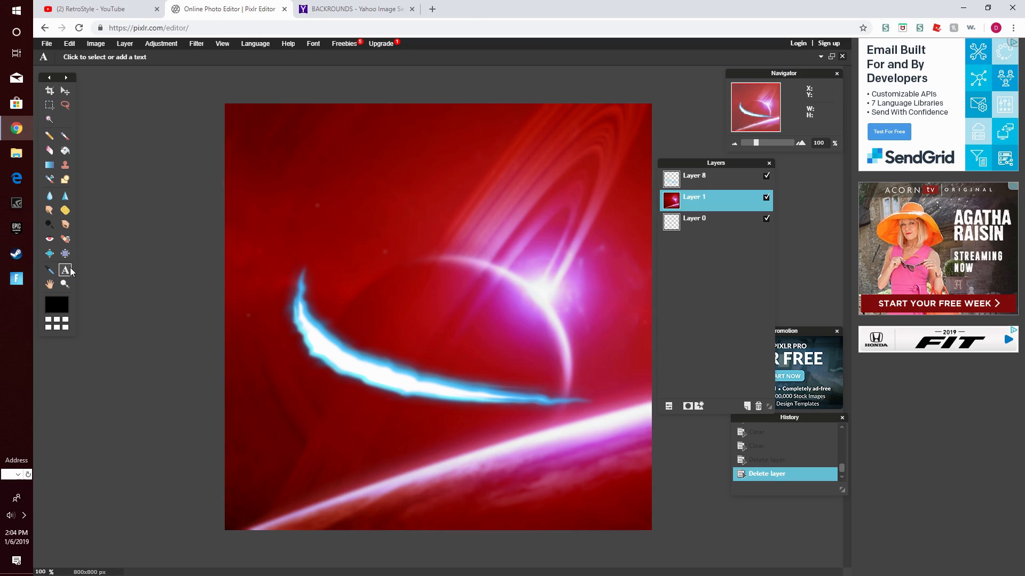
click(390, 231)
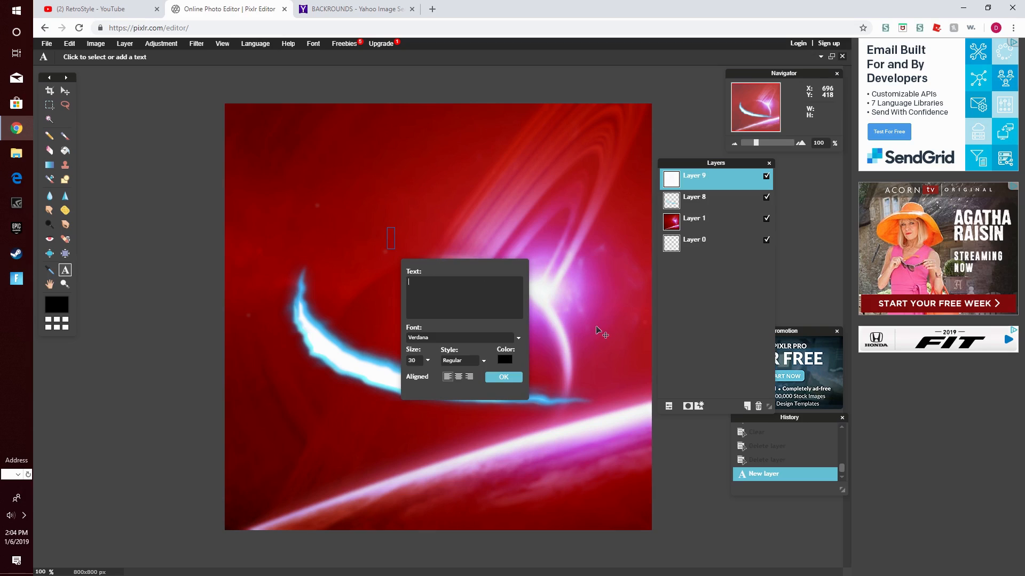
text(TRUE LIES)
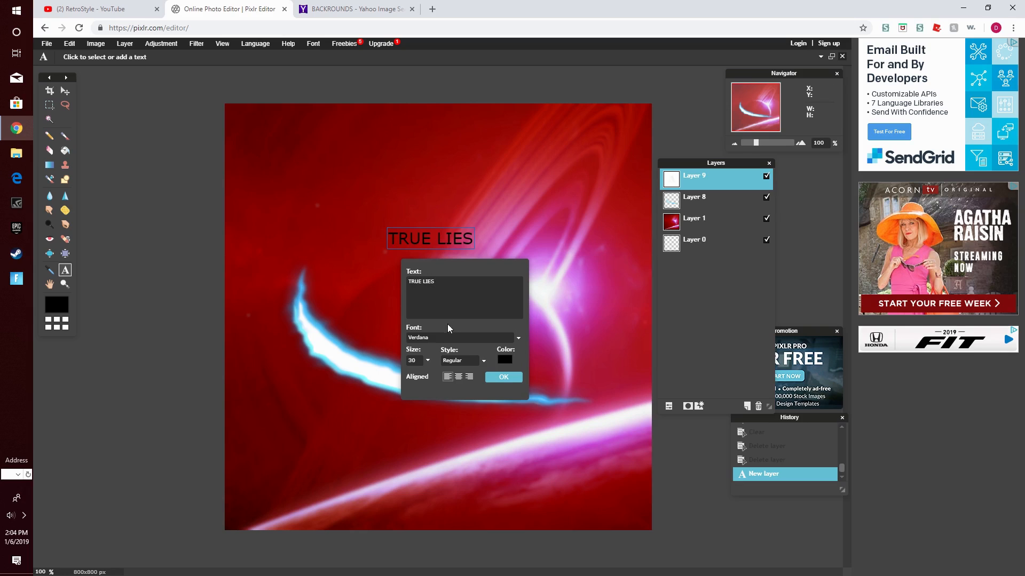
Step: Set the font of the TRUE LIES text to True Lies
click(443, 339)
scroll(447, 431, up, 1)
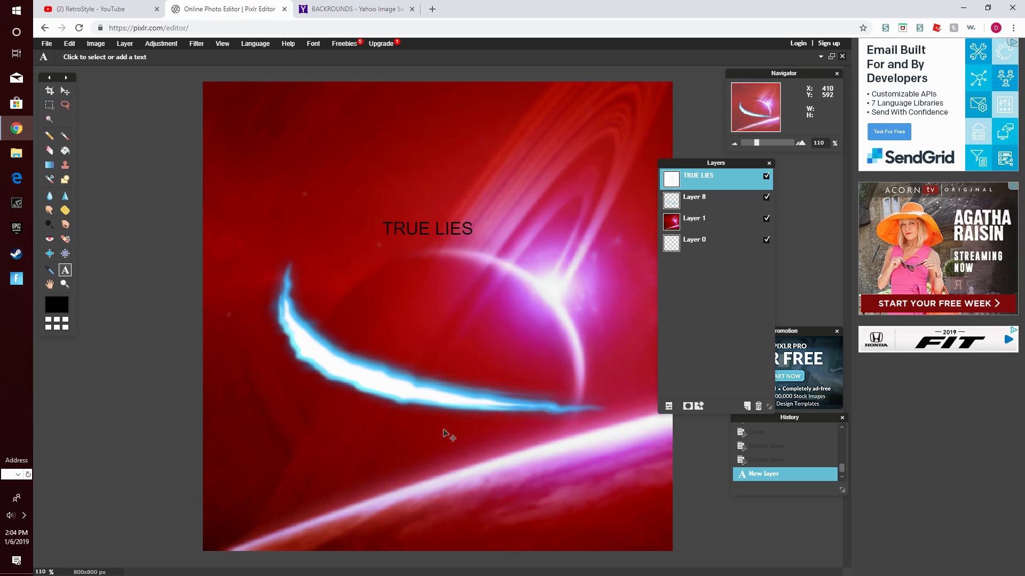
click(418, 237)
click(431, 339)
scroll(458, 384, down, 10)
scroll(458, 384, up, 6)
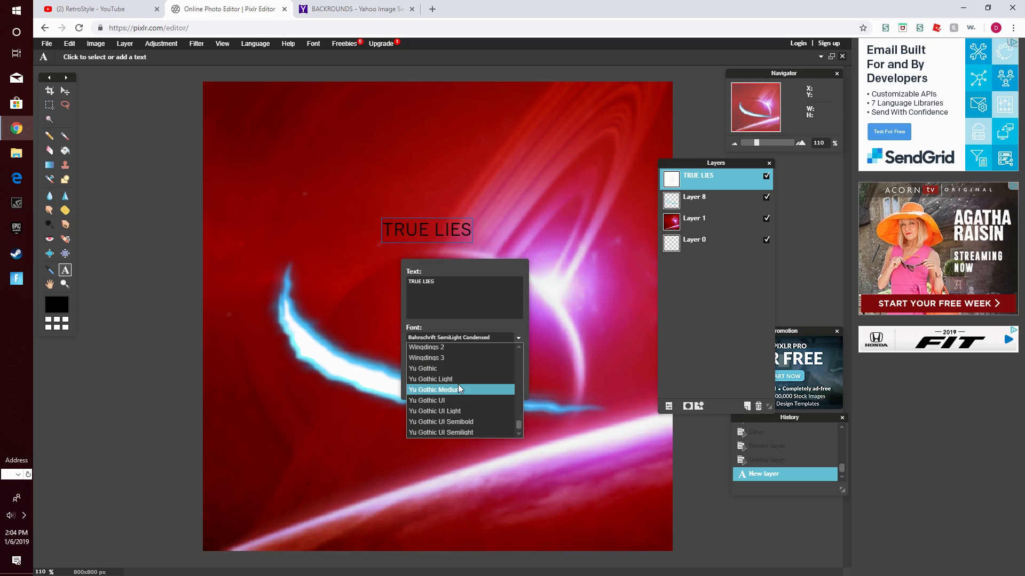
click(447, 406)
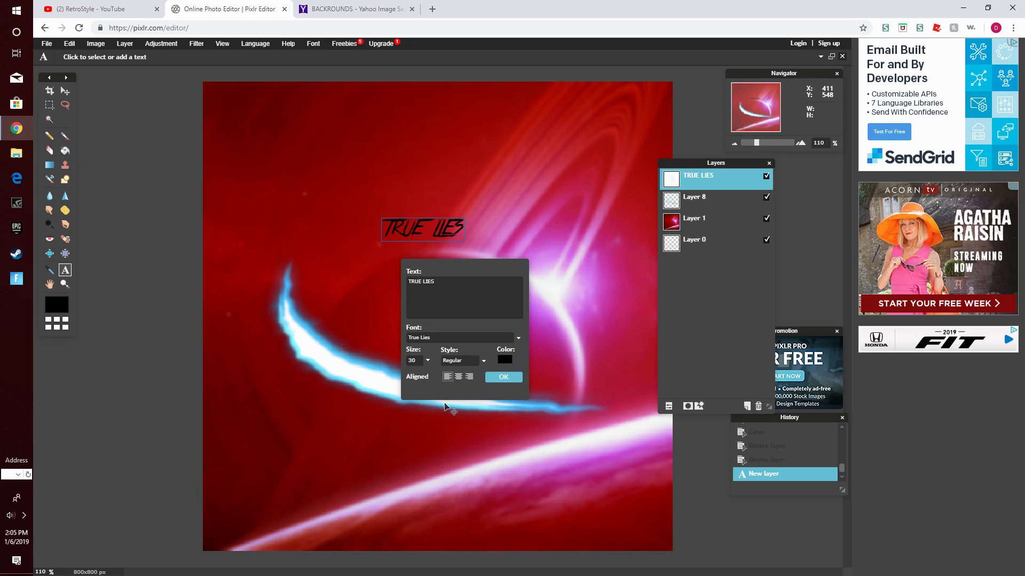
Step: Enlarge the text to size 124 and reposition it so the words fit across the middle of the canvas
click(428, 361)
mouse_move(414, 374)
mouse_down()
mouse_move(461, 393)
mouse_move(379, 386)
mouse_move(405, 391)
mouse_up()
drag(545, 300, 409, 290)
click(427, 360)
drag(411, 374, 382, 378)
drag(375, 247, 732, 322)
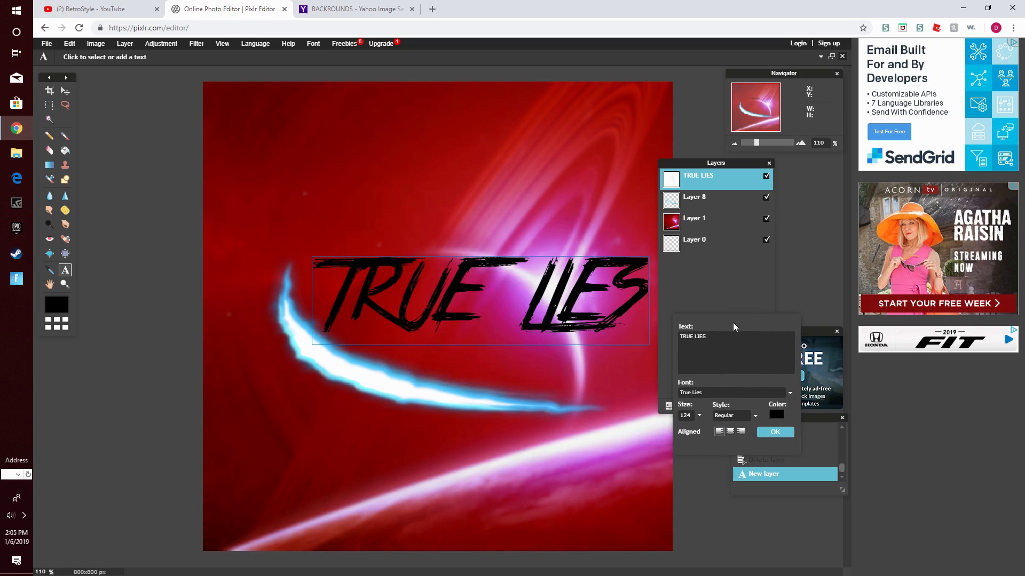
Step: Colour the text dark red (#b52121), shift it slightly up and left over the streak, and accept the text
click(774, 416)
drag(373, 256, 398, 266)
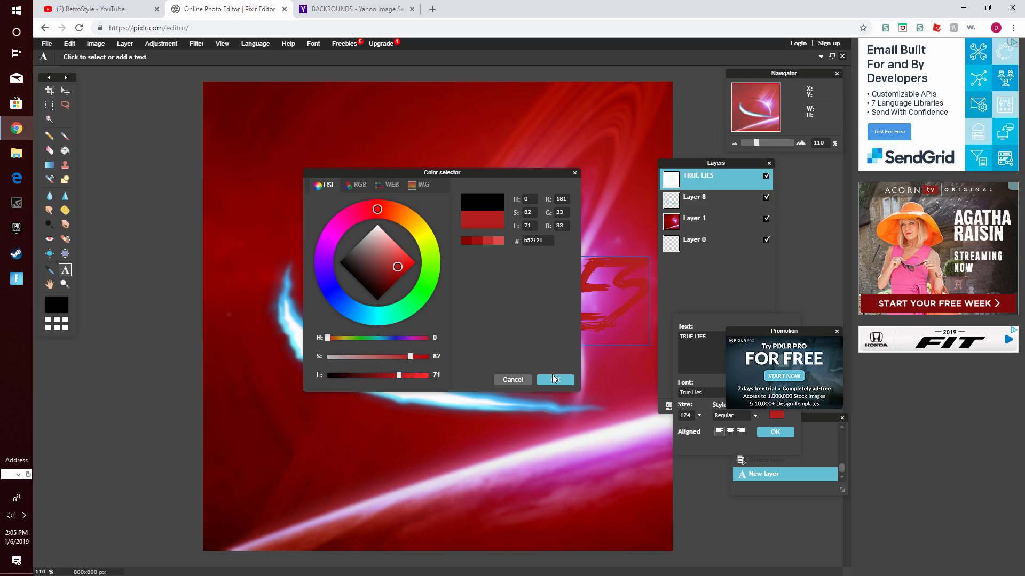
click(553, 379)
drag(569, 328, 533, 304)
click(837, 332)
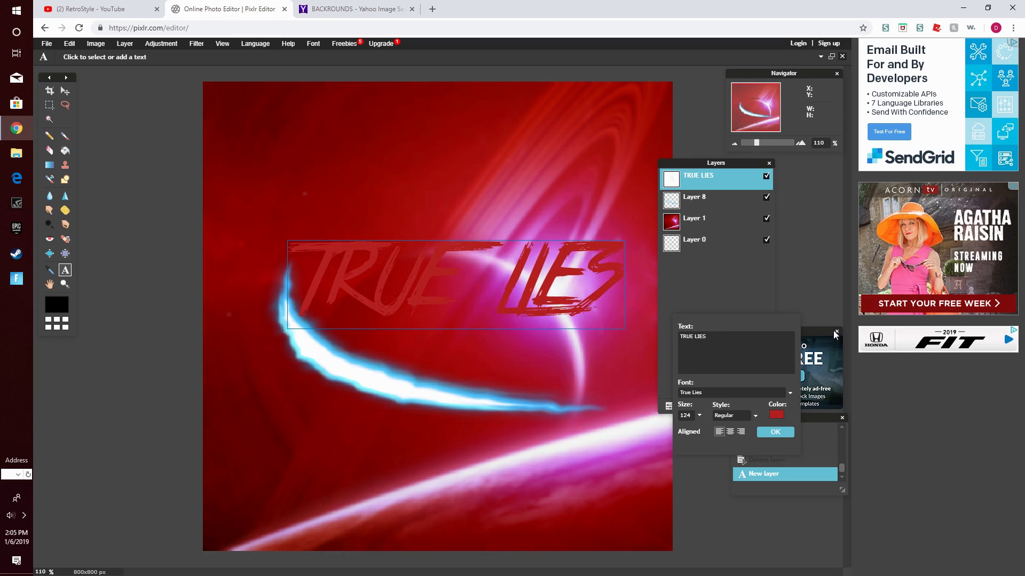
click(770, 432)
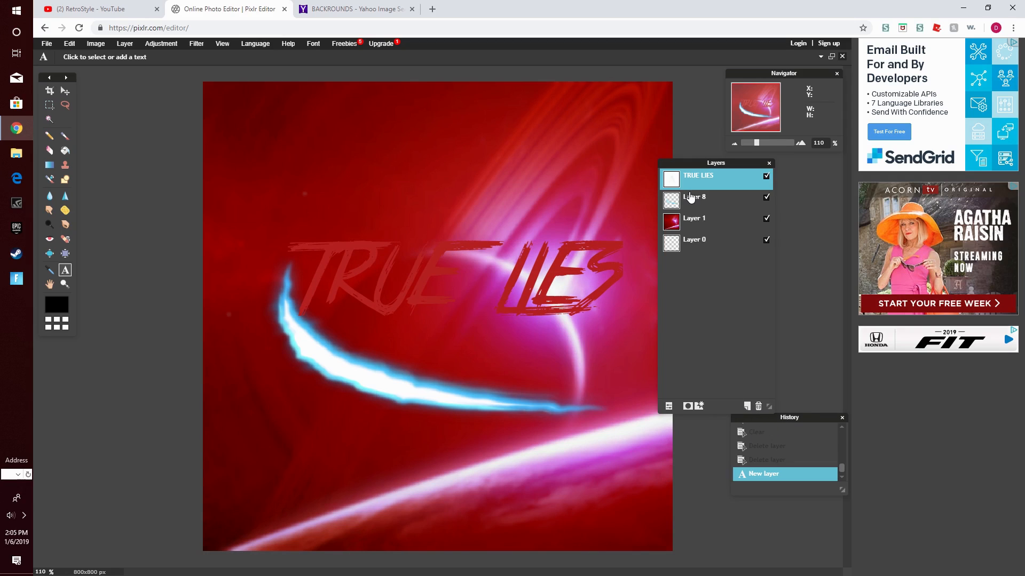
Step: Enable a white outer glow in the layer styles of the TRUE LIES layer
click(700, 405)
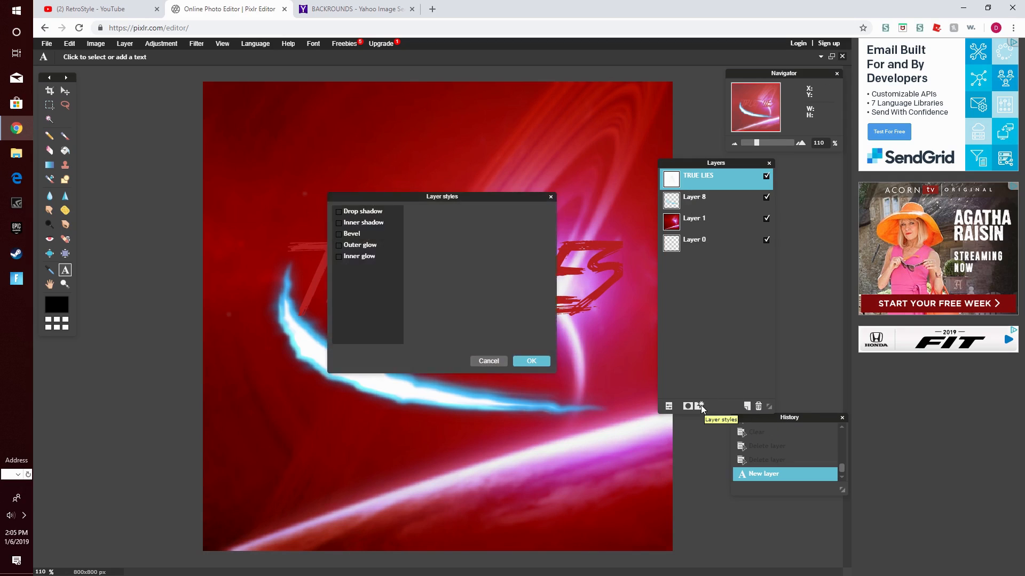
click(364, 246)
click(472, 263)
click(548, 376)
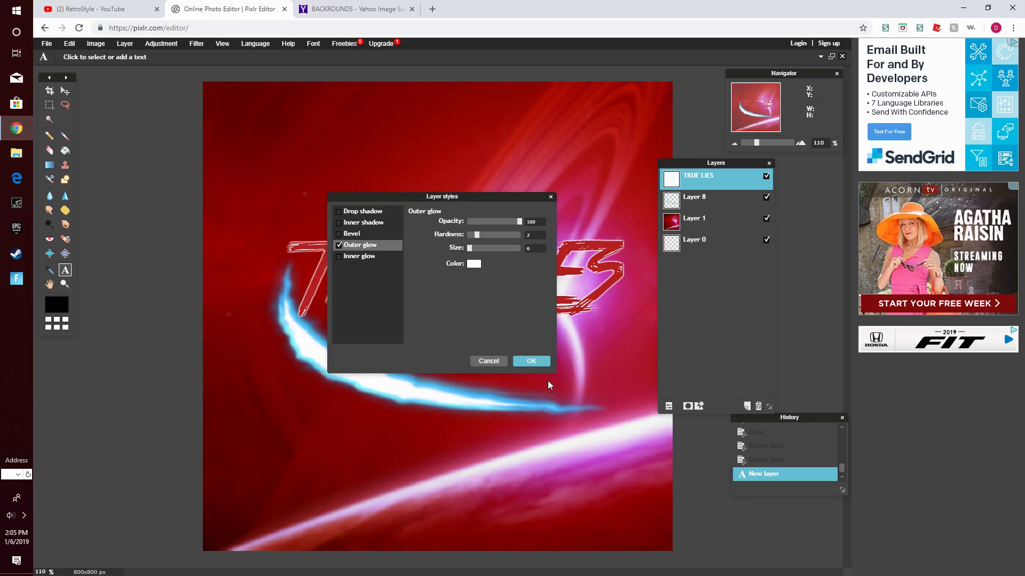
Step: Try a blue outer glow (#5483b3) sampled from the edge of the light streak
drag(423, 203, 646, 238)
click(709, 309)
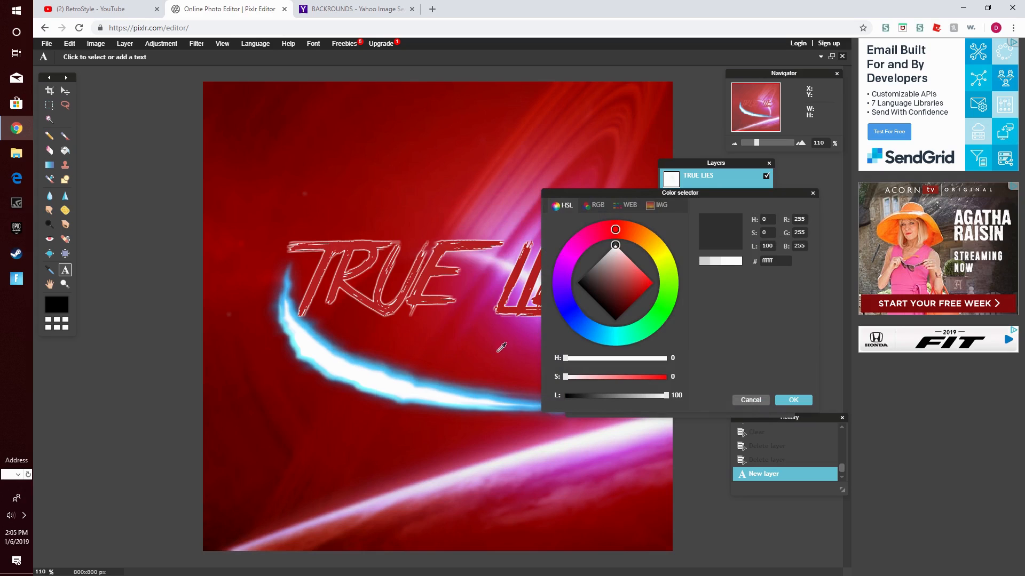
click(327, 368)
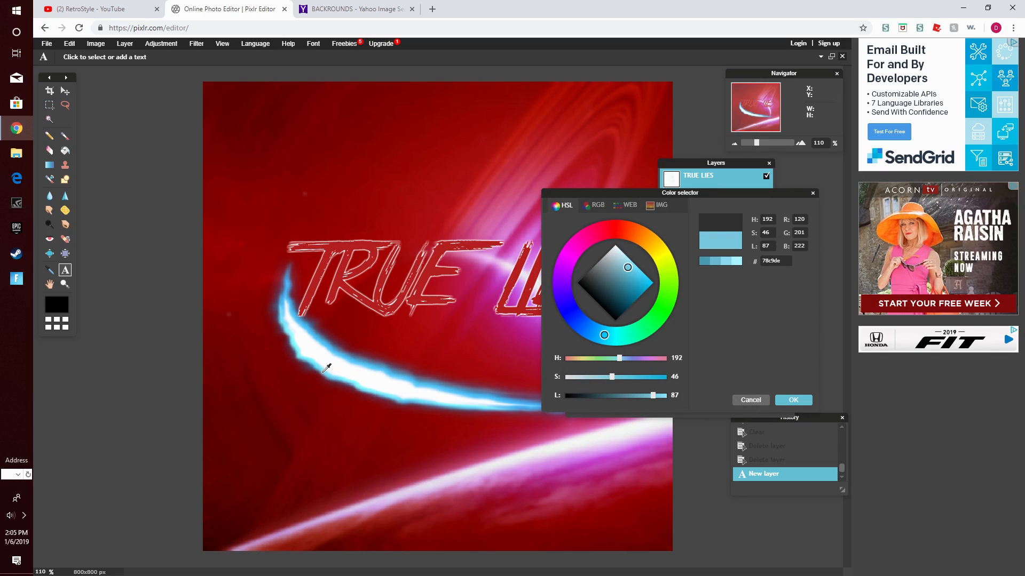
click(290, 286)
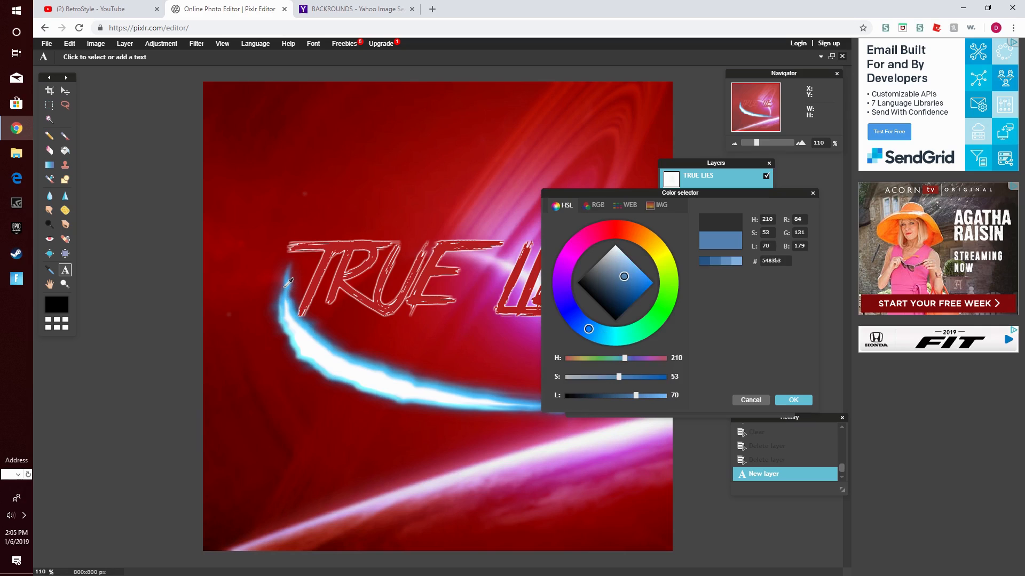
click(785, 400)
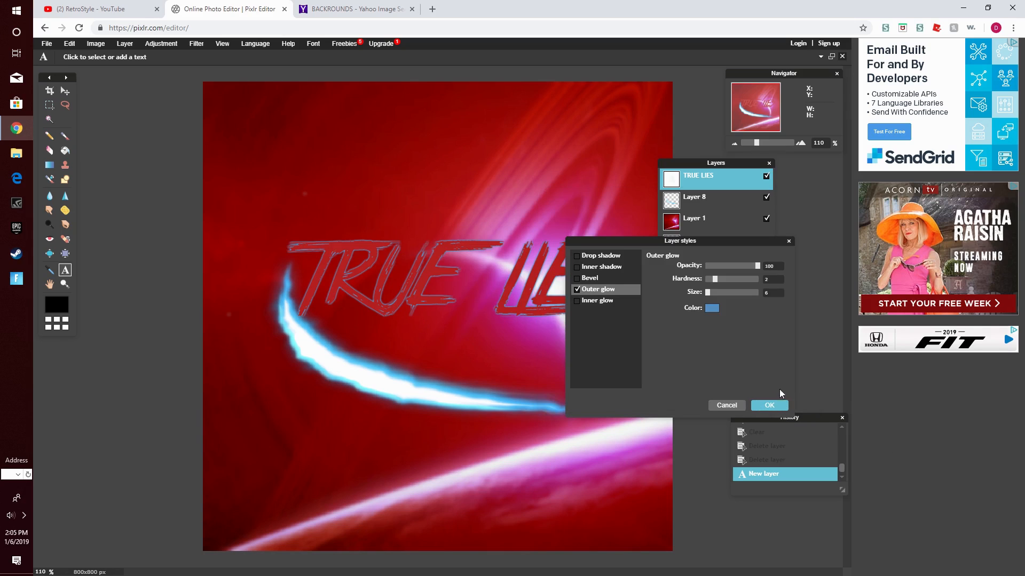
Step: Set the outer glow colour to white and apply the layer styles to the text
click(712, 309)
drag(616, 273, 619, 213)
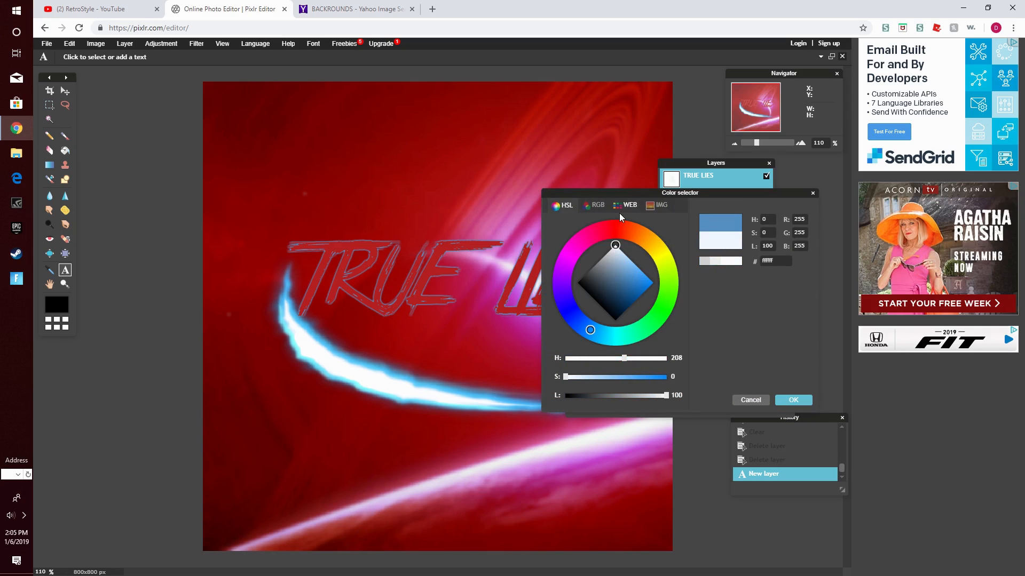
click(795, 401)
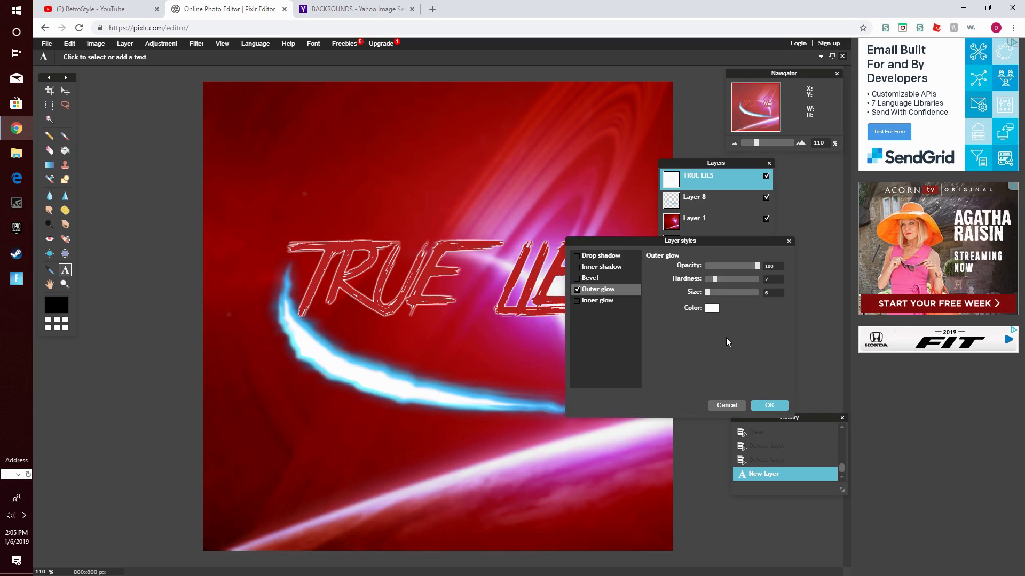
click(767, 407)
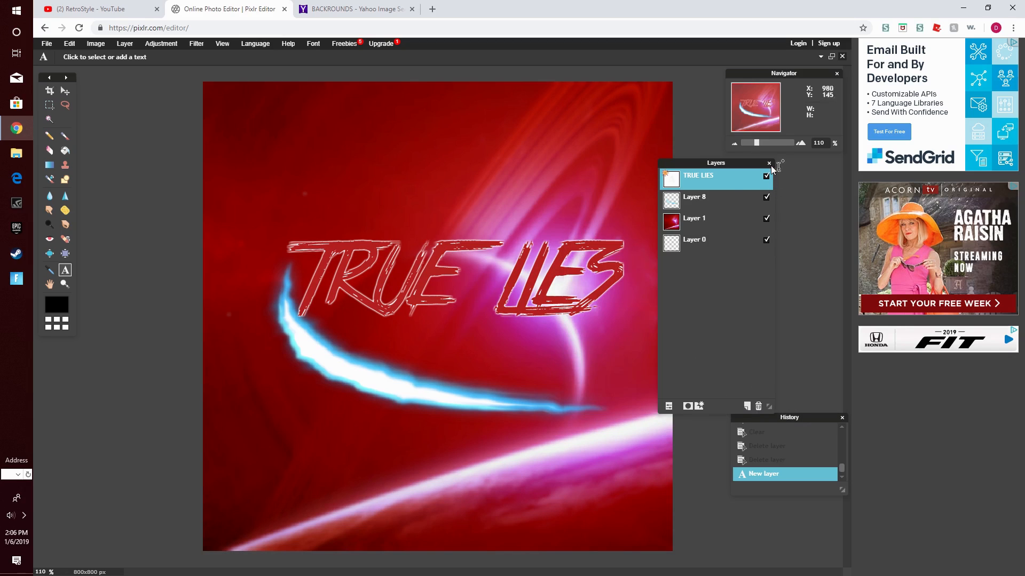
Step: Rasterize the TRUE LIES layer, then rotate it slightly clockwise with Free transform, move it to follow the streak and apply the change
click(115, 43)
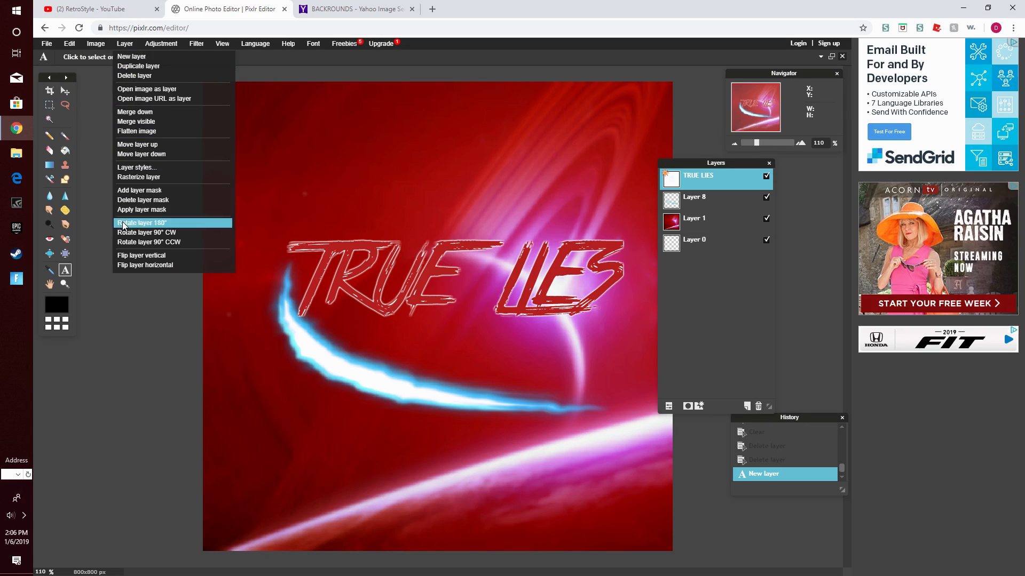
click(145, 179)
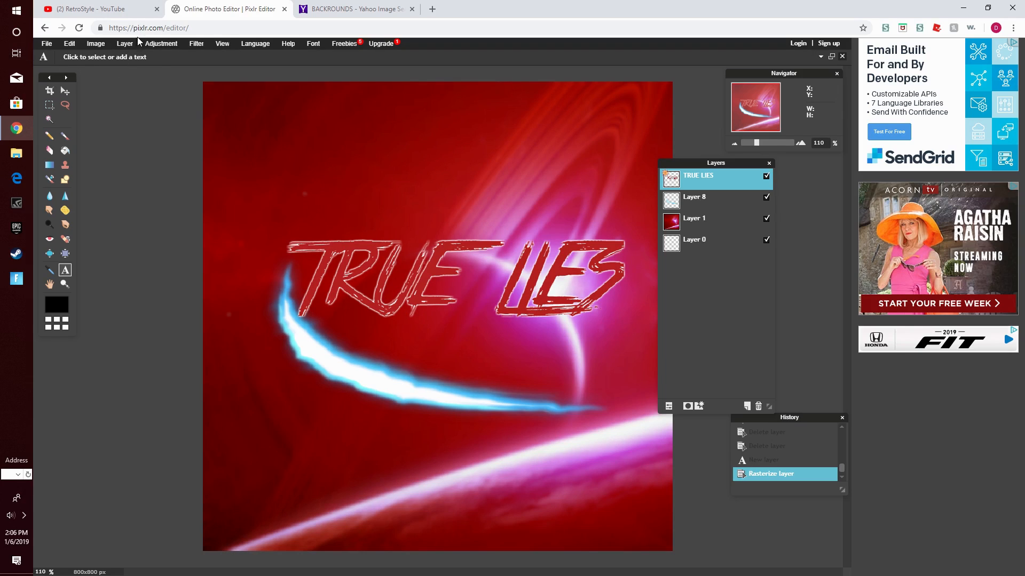
click(69, 43)
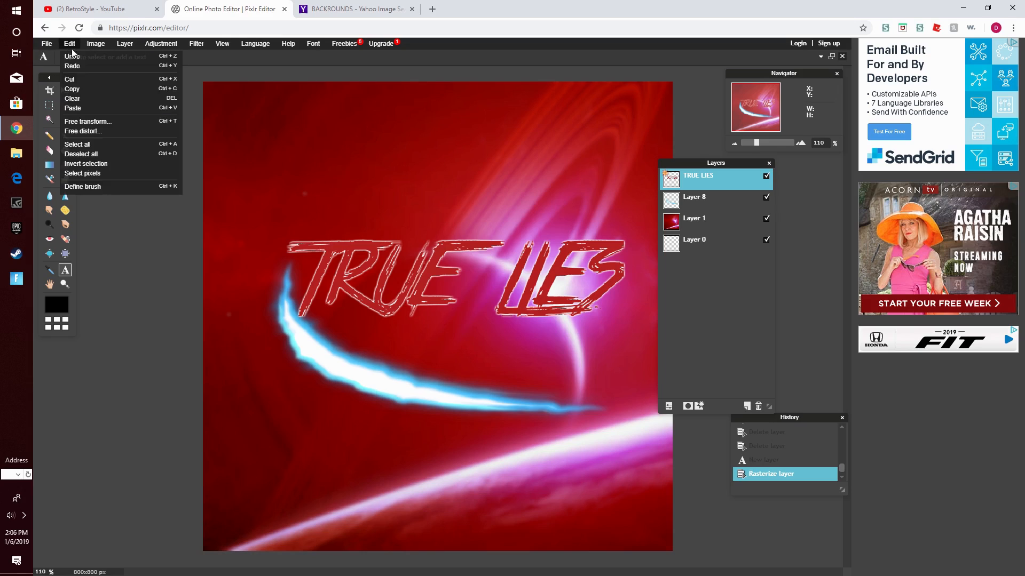
click(103, 122)
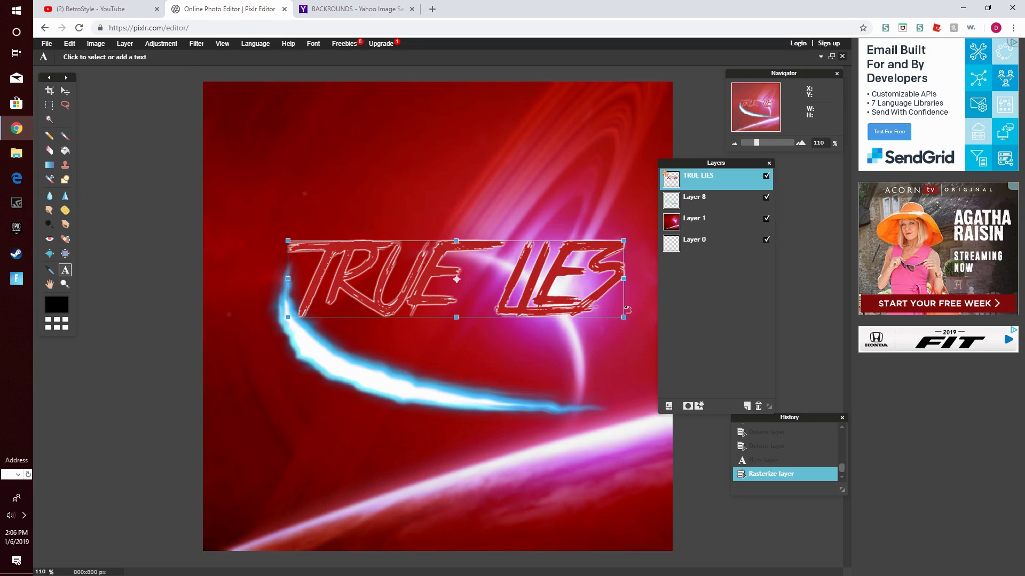
drag(627, 310, 591, 327)
drag(490, 286, 484, 316)
click(666, 202)
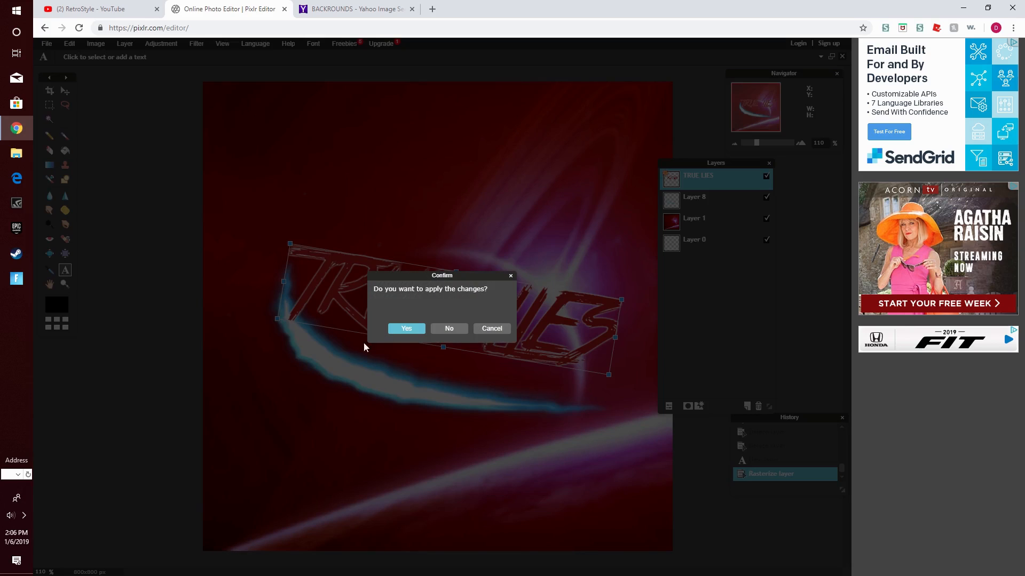
click(405, 329)
Step: Free transform the light streak on Layer 8, rotating it slightly counterclockwise and moving it up directly beneath the slanted text
click(737, 208)
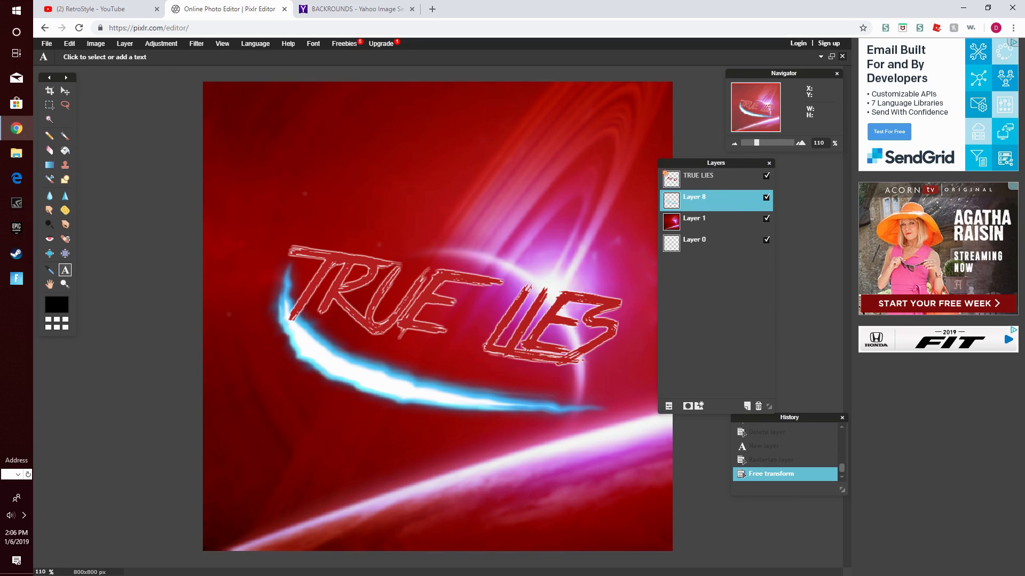
click(69, 44)
click(80, 122)
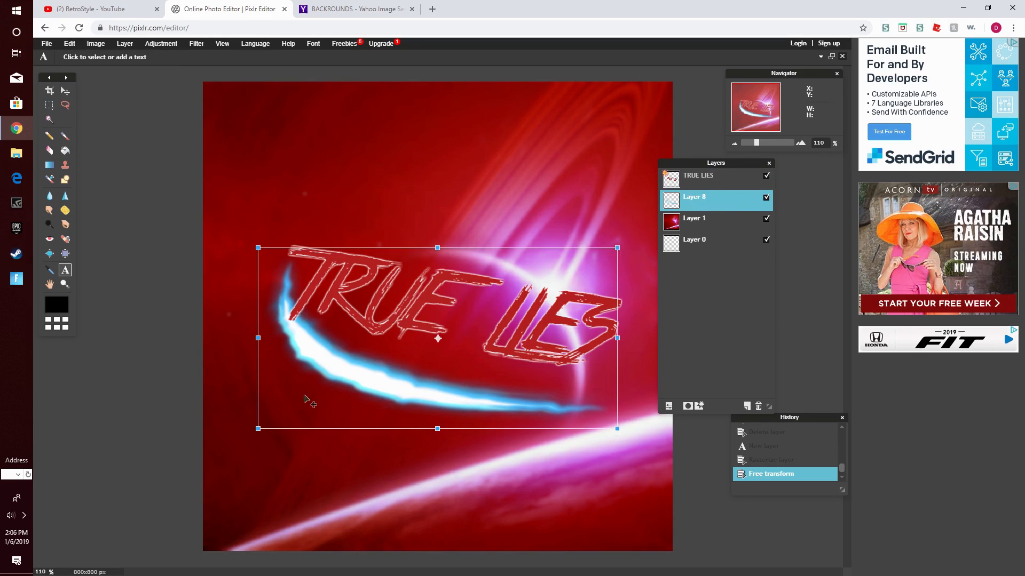
drag(314, 370, 317, 360)
drag(271, 222, 238, 229)
click(284, 223)
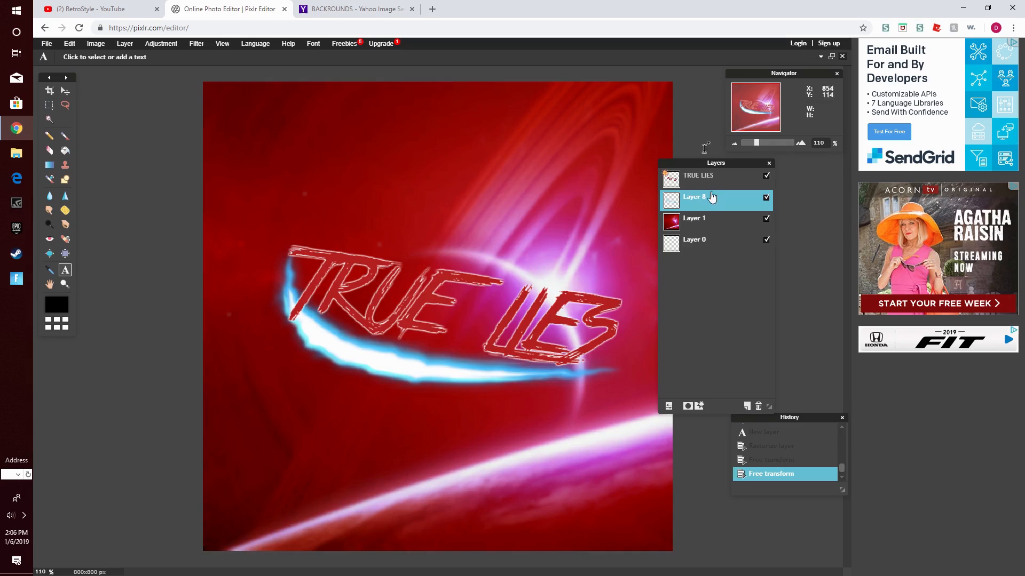
Step: Enable an inner glow on Layer 8 with red colour #ff001e and size 49
click(699, 405)
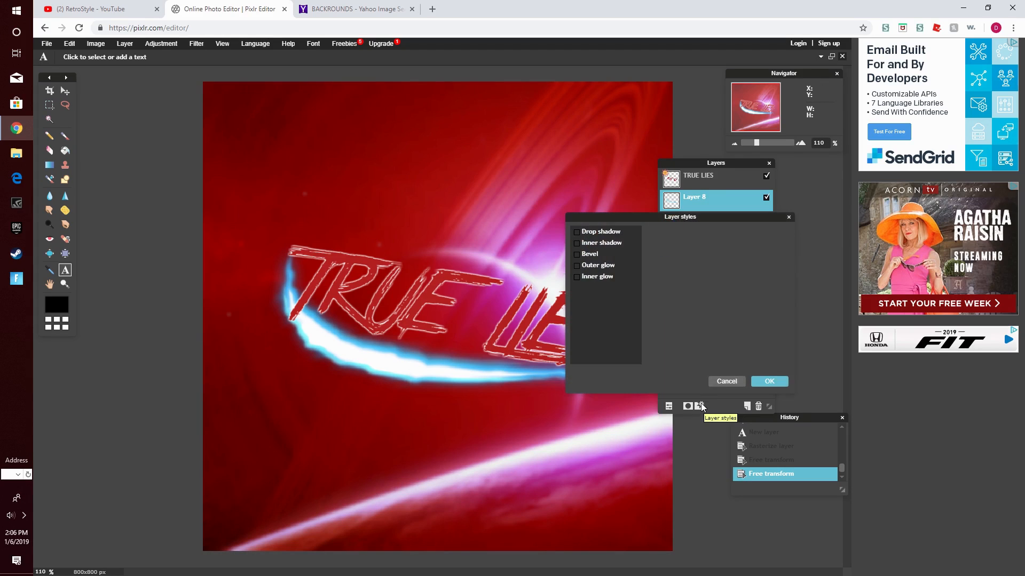
click(596, 275)
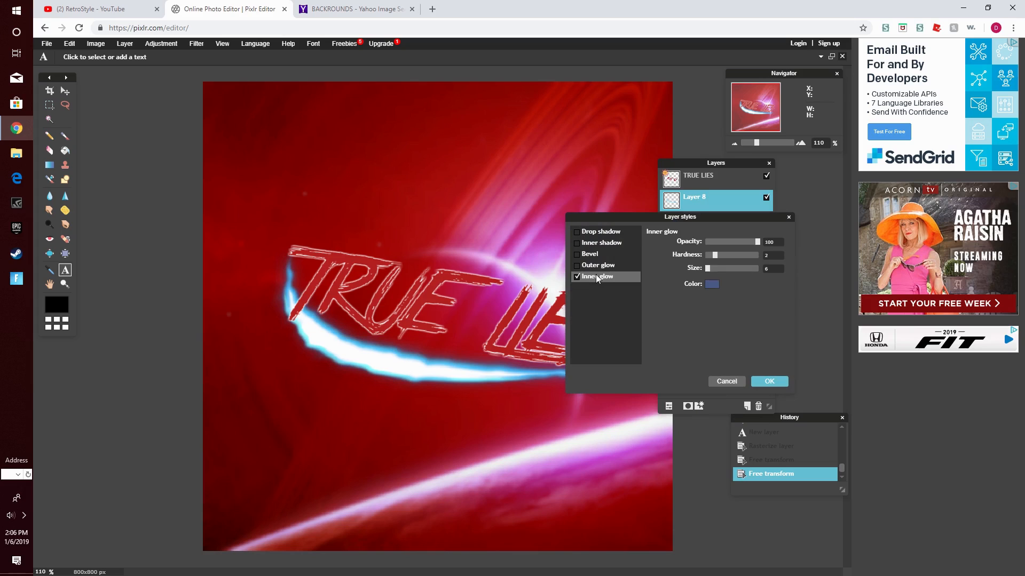
click(710, 285)
click(613, 235)
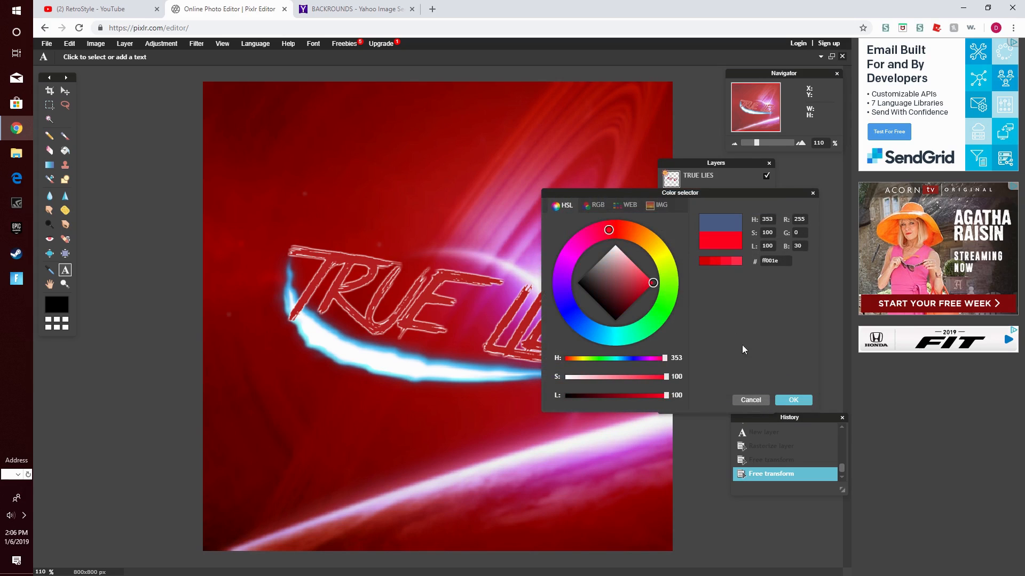
click(790, 399)
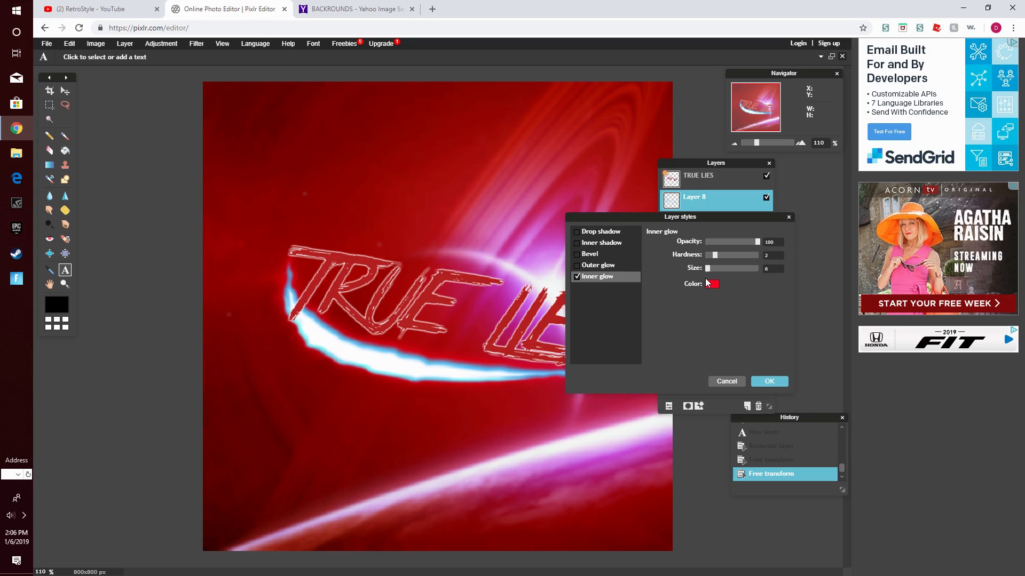
drag(707, 271, 729, 281)
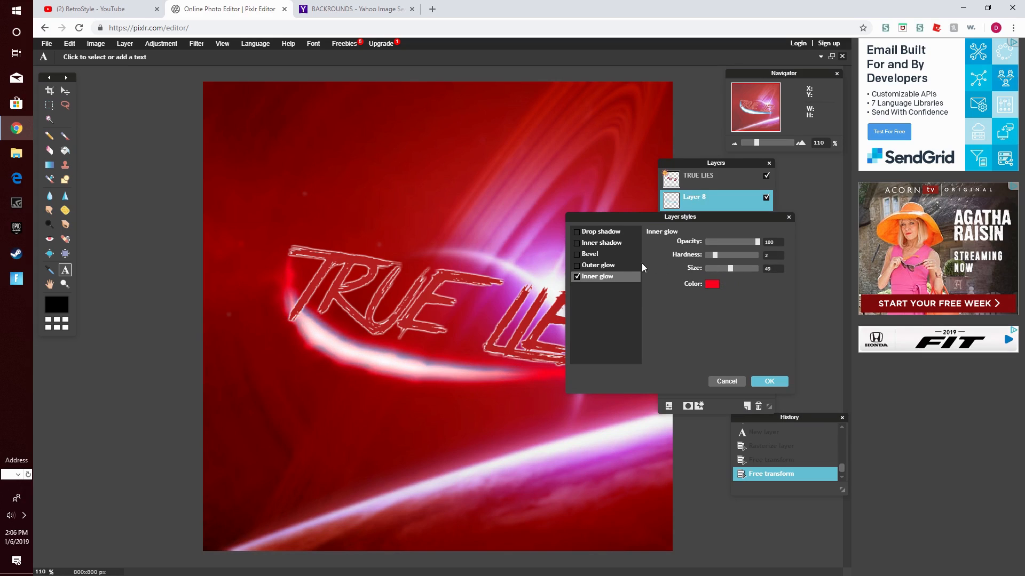
Step: Add a white outer glow with hardness 4 and size 30 to Layer 8 and apply its layer styles
click(620, 265)
click(712, 285)
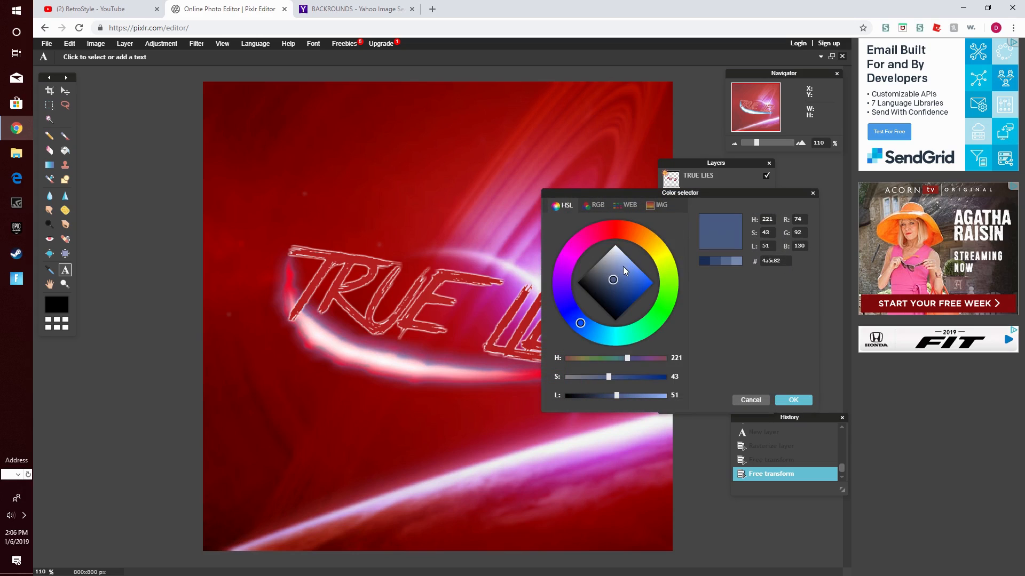
click(775, 400)
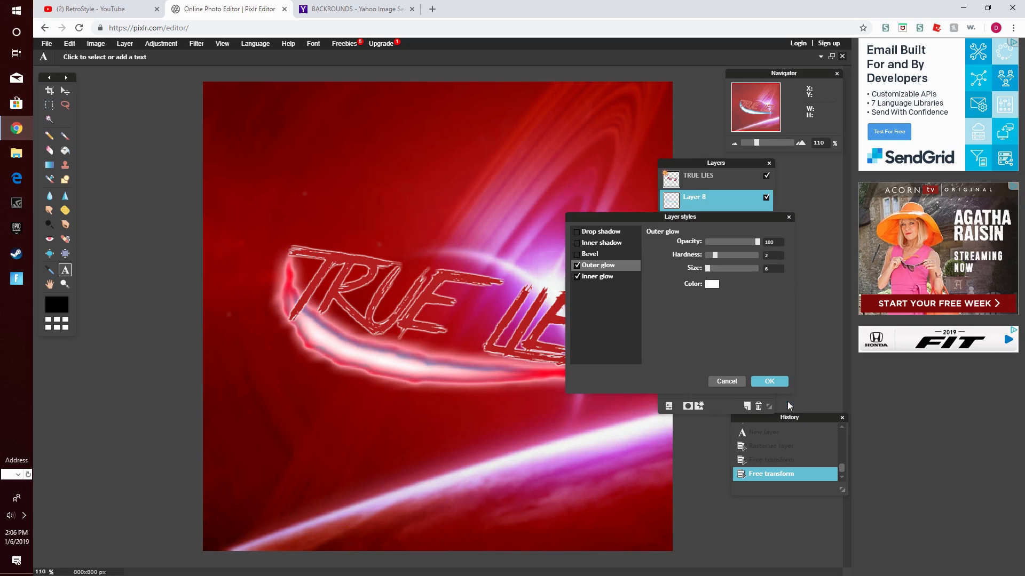
click(99, 9)
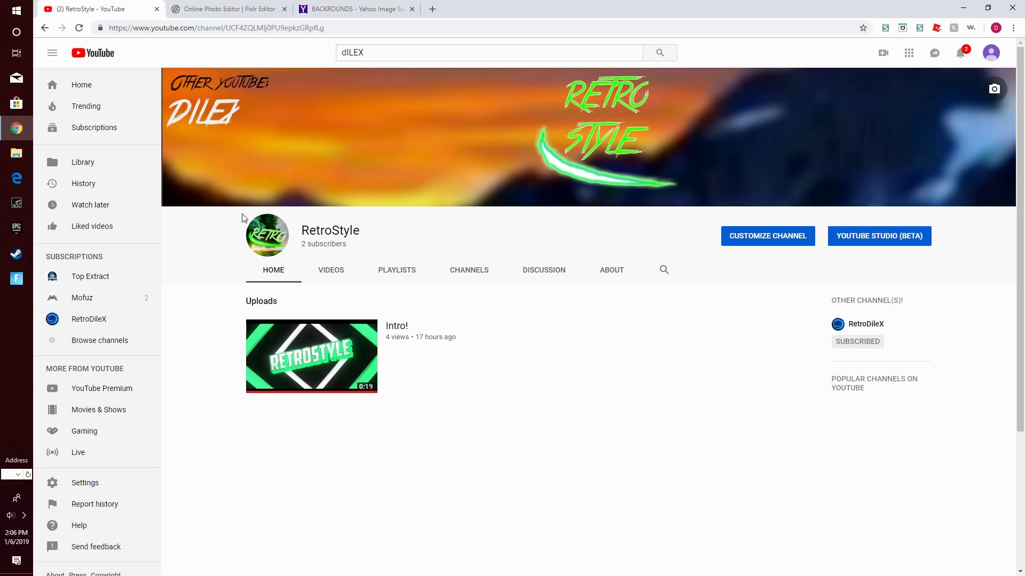
click(224, 8)
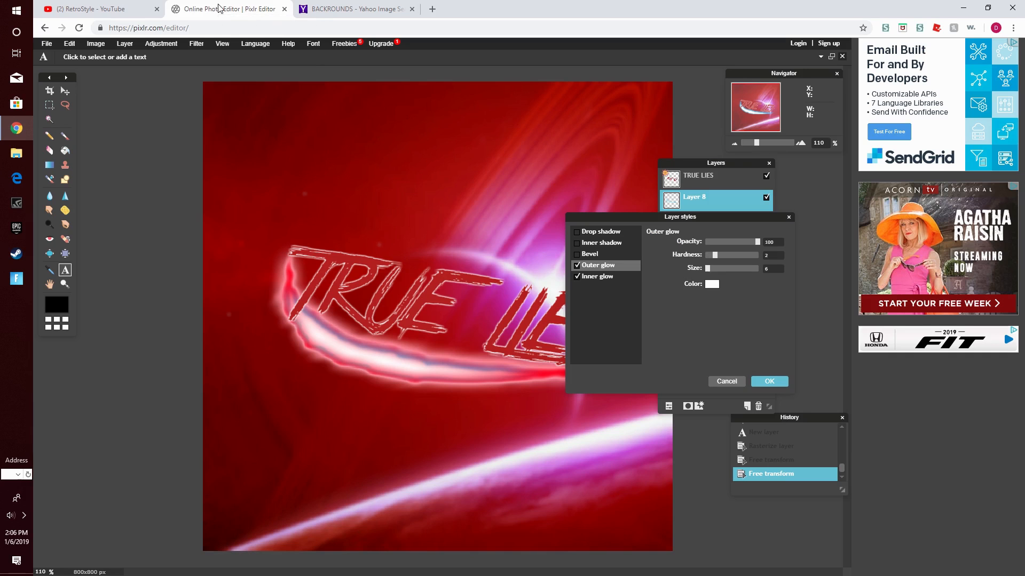
mouse_move(710, 273)
mouse_down()
mouse_move(720, 278)
mouse_move(723, 258)
mouse_up()
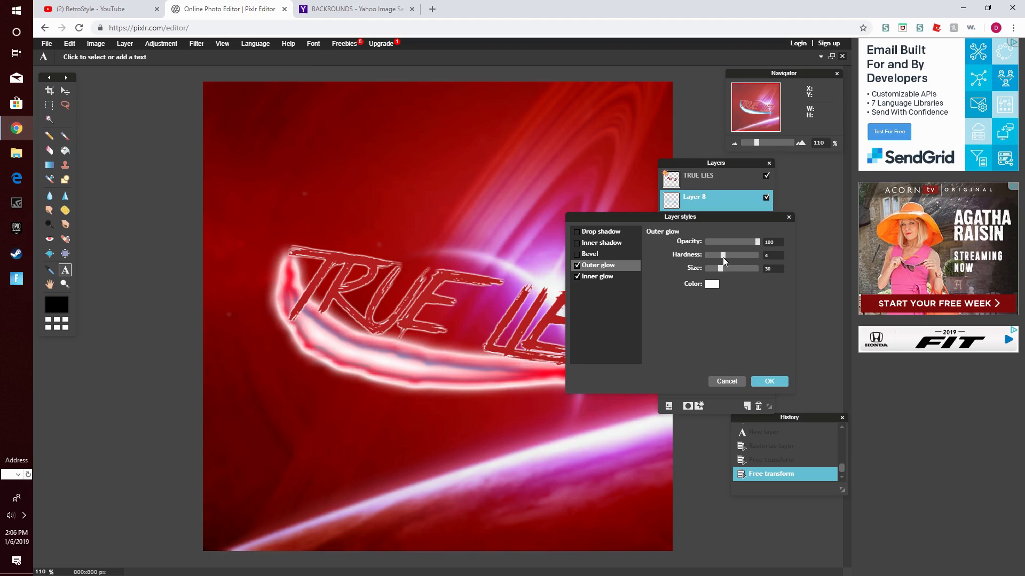
click(767, 382)
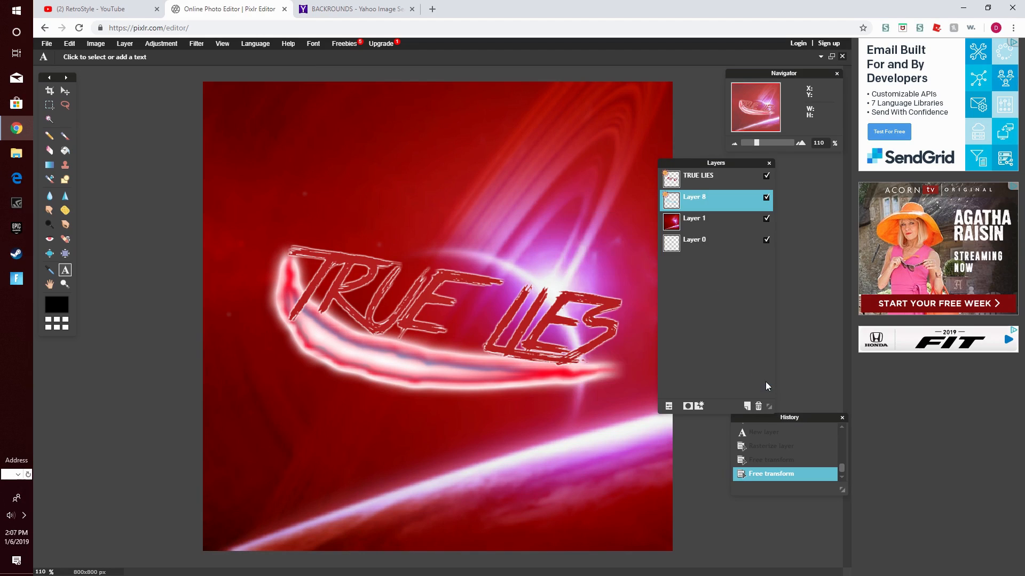
click(610, 235)
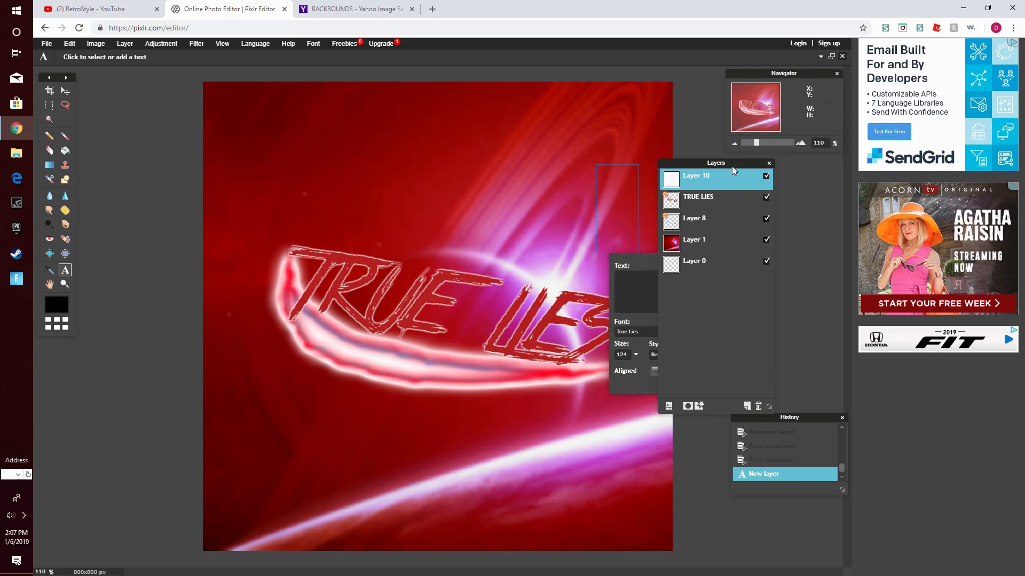
drag(624, 262, 462, 267)
click(566, 379)
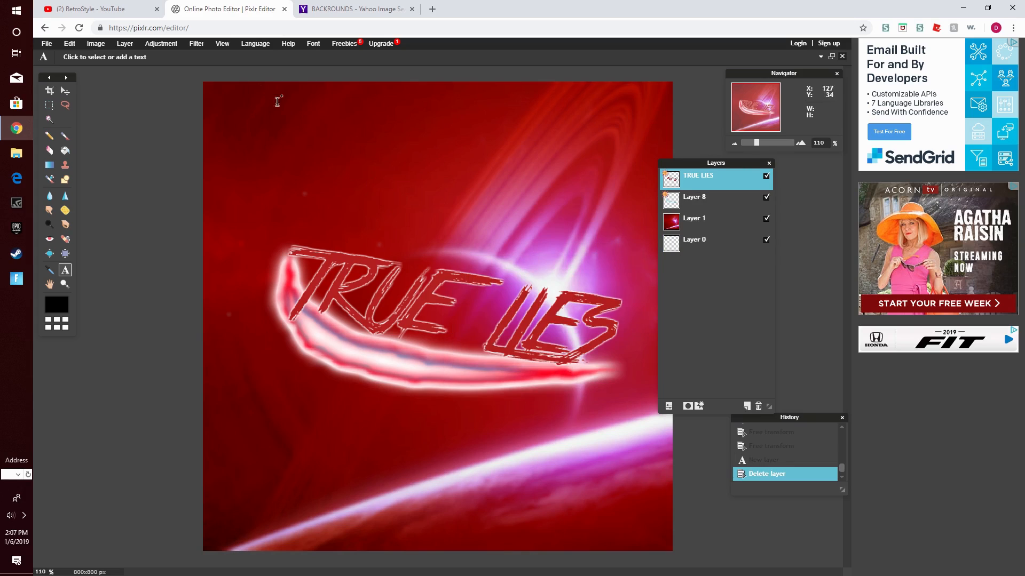
Step: Add a new empty layer above TRUE LIES and check the Desktop for an image to open as a layer
click(745, 406)
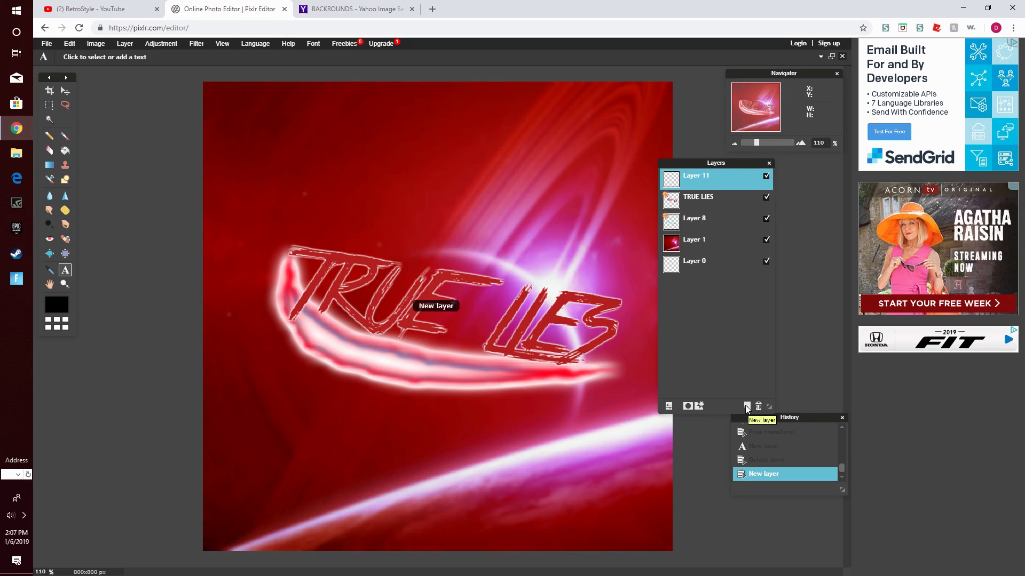
click(126, 45)
click(139, 87)
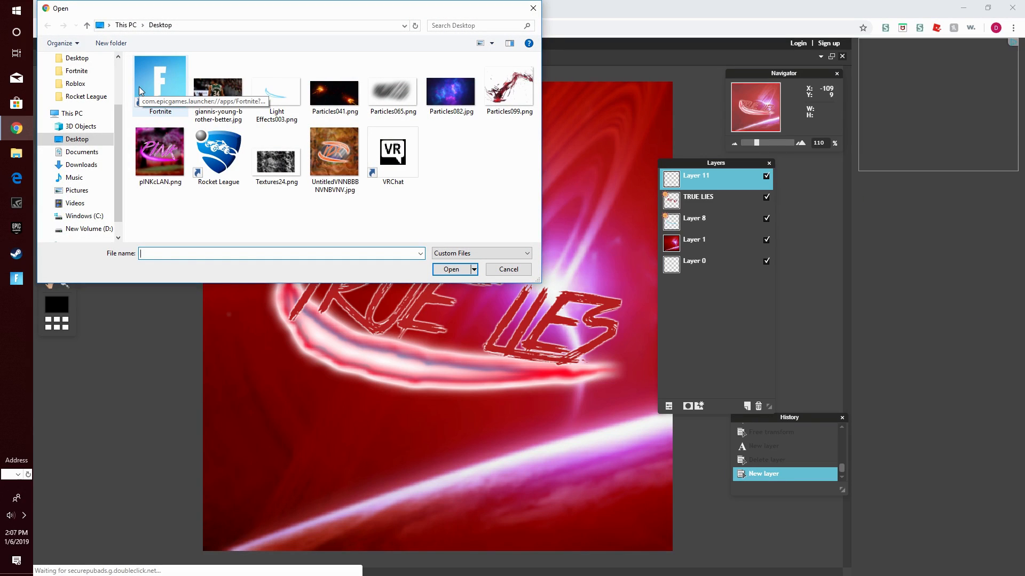
click(532, 8)
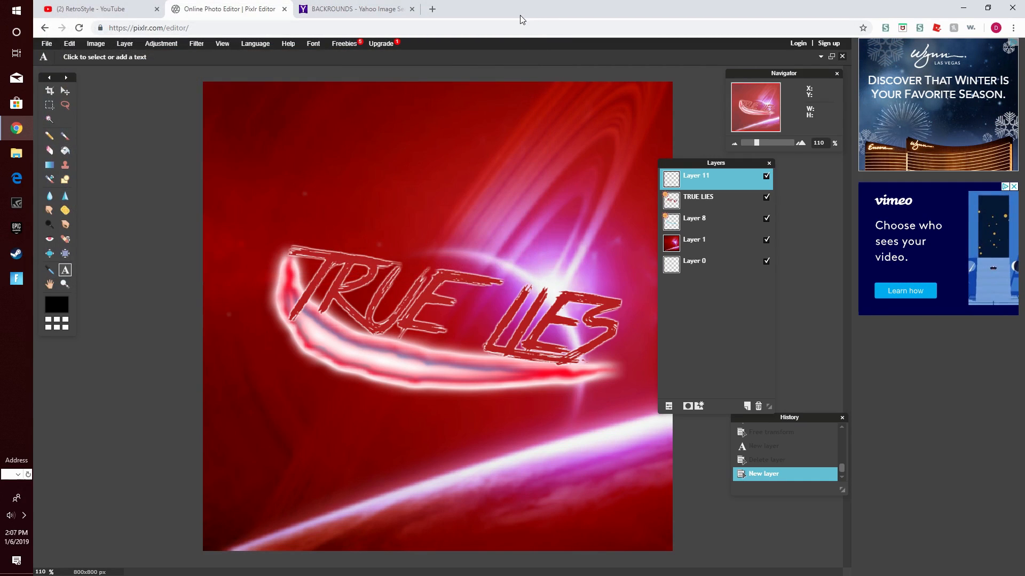
Step: Switch to File Explorer and open the Light Effects folder inside the Gfx Pack Rynex Design zip
click(16, 153)
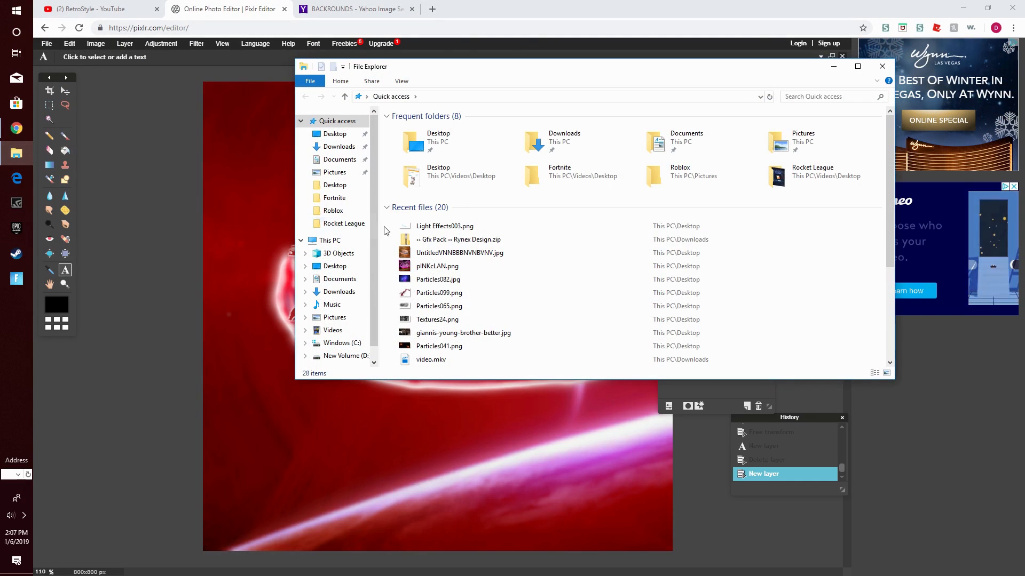
double_click(415, 239)
double_click(427, 128)
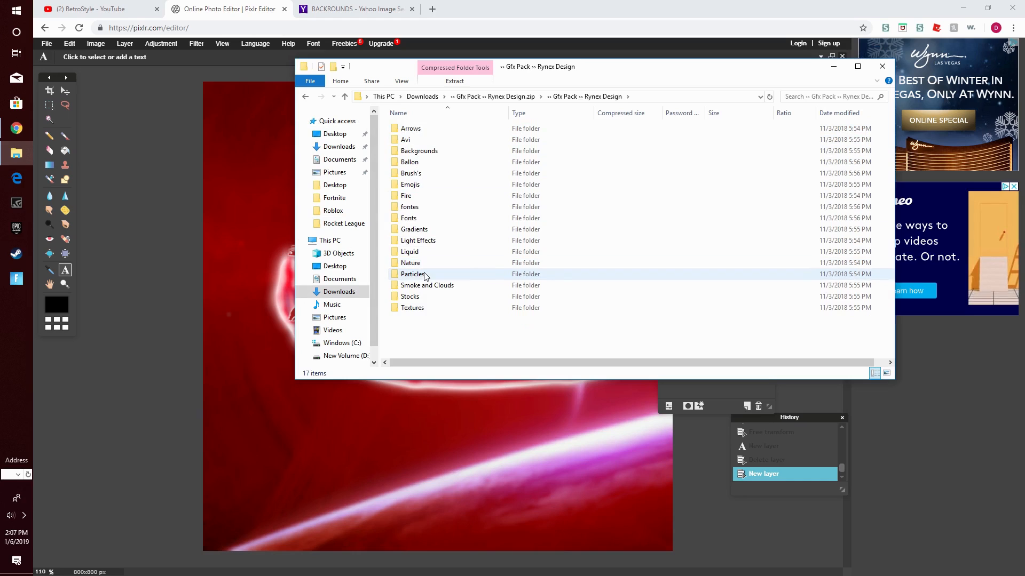
double_click(421, 240)
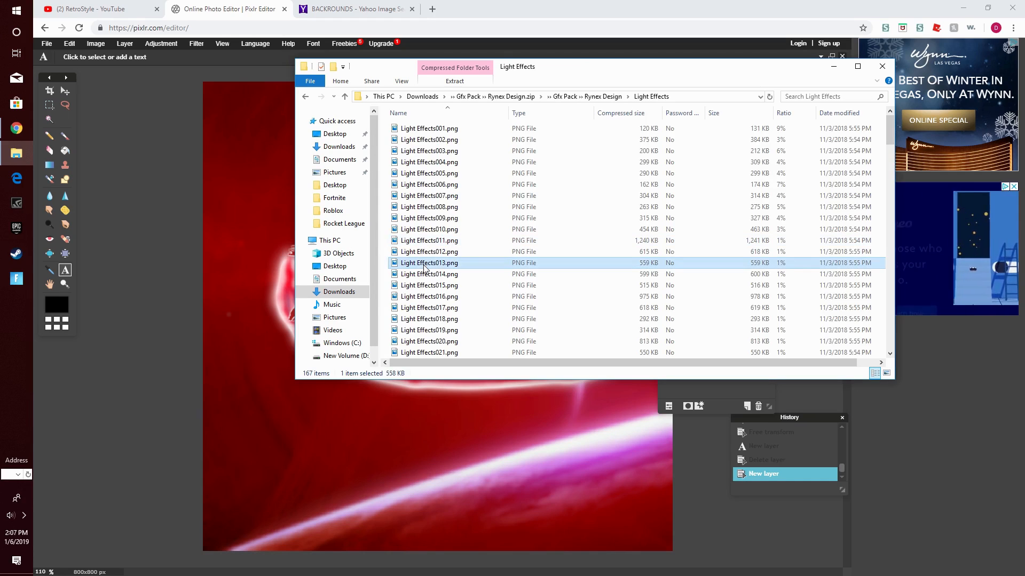
Step: Preview Light Effects013.png, Light Effects008.png and Light Effects005.png from the Light Effects folder
double_click(423, 264)
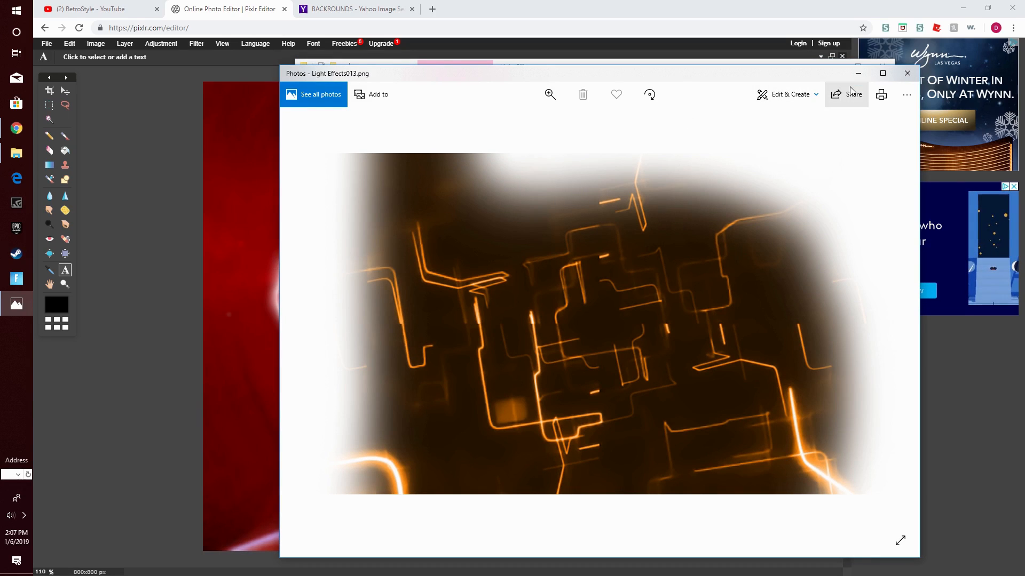
click(913, 76)
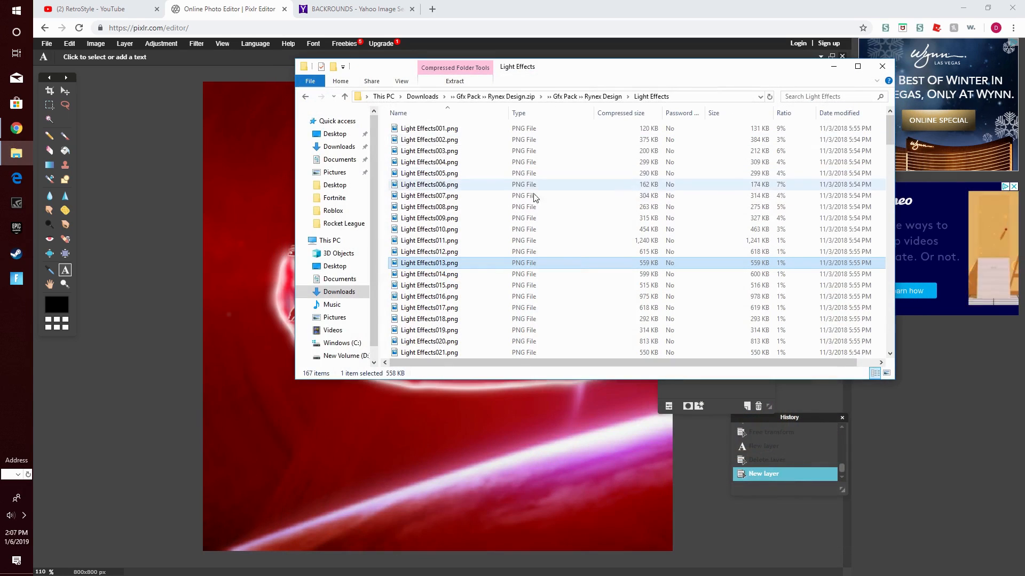
double_click(382, 209)
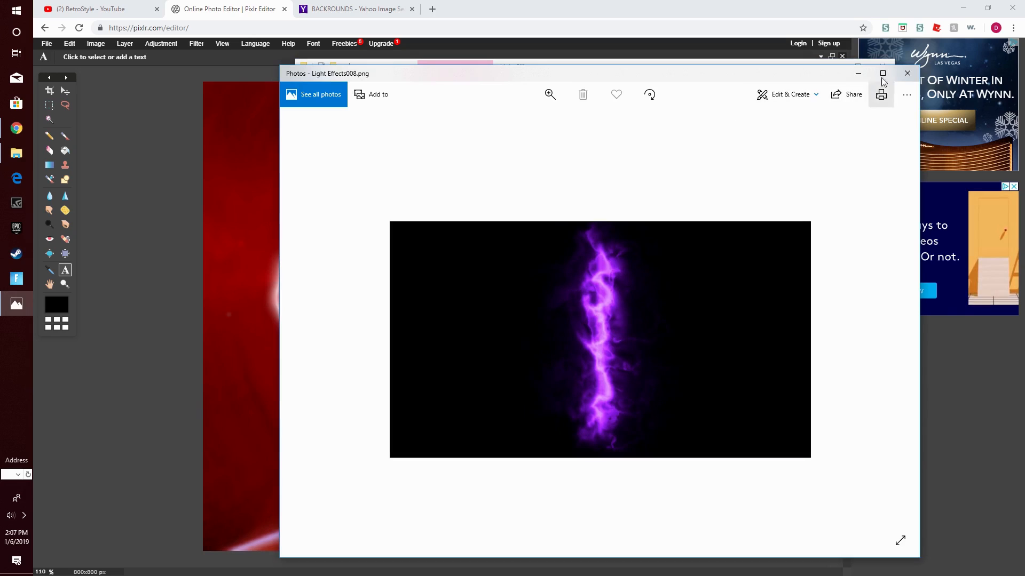
click(906, 73)
double_click(463, 174)
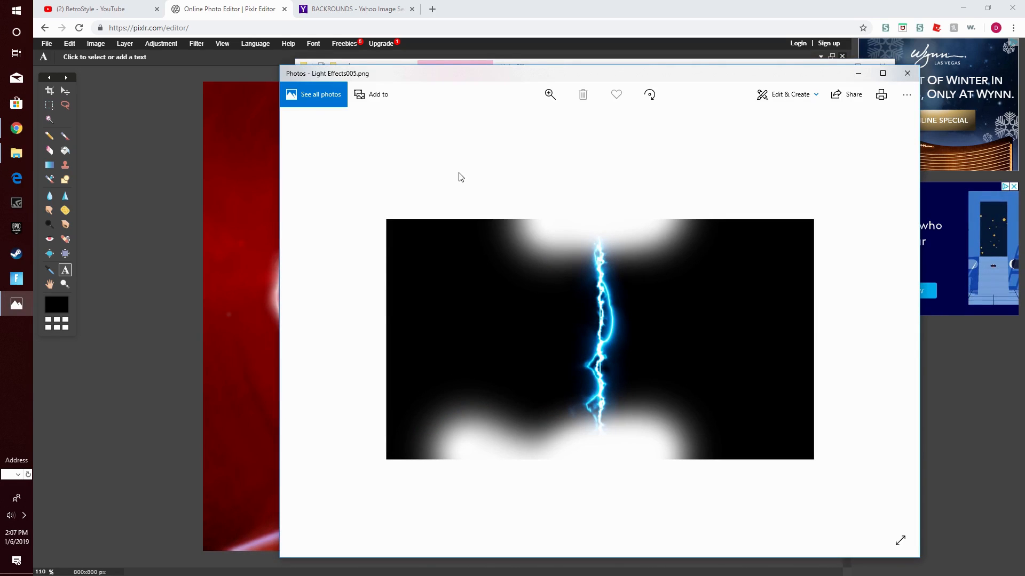
click(907, 73)
Step: Preview Light Effects027.png and Light Effects029.png, and look at Light Effects013.png again
scroll(480, 256, down, 3)
double_click(431, 330)
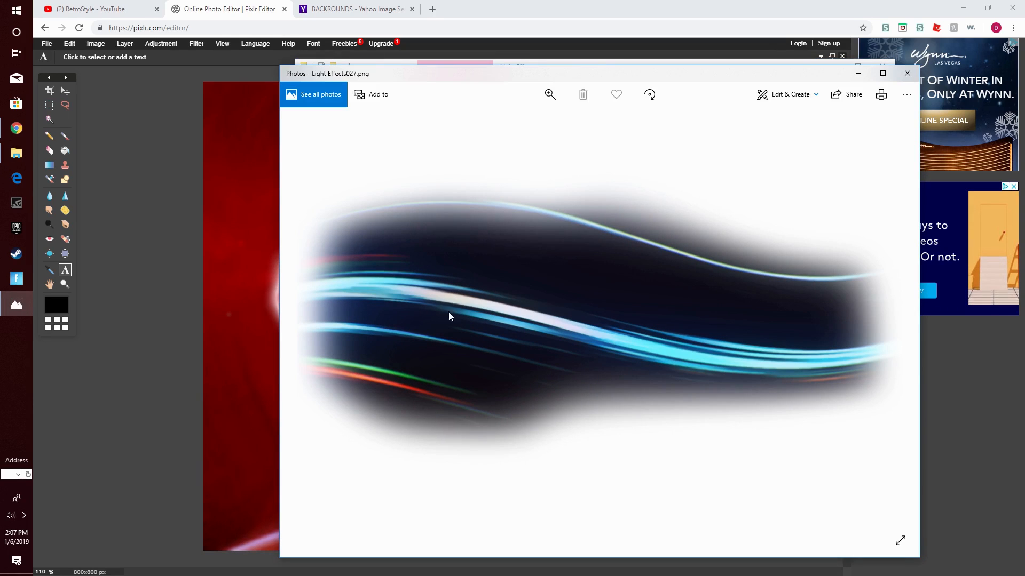
click(895, 79)
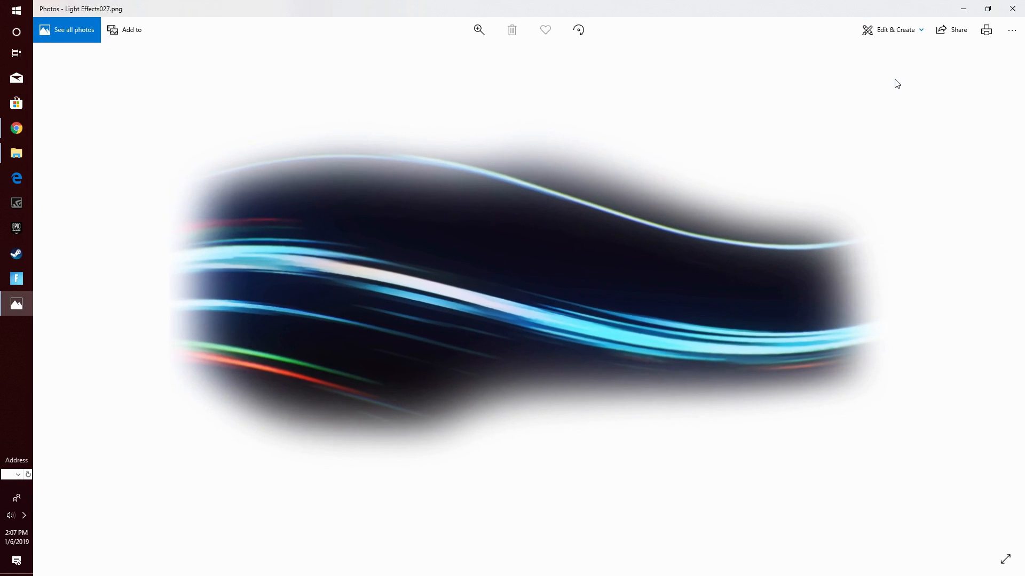
click(1013, 7)
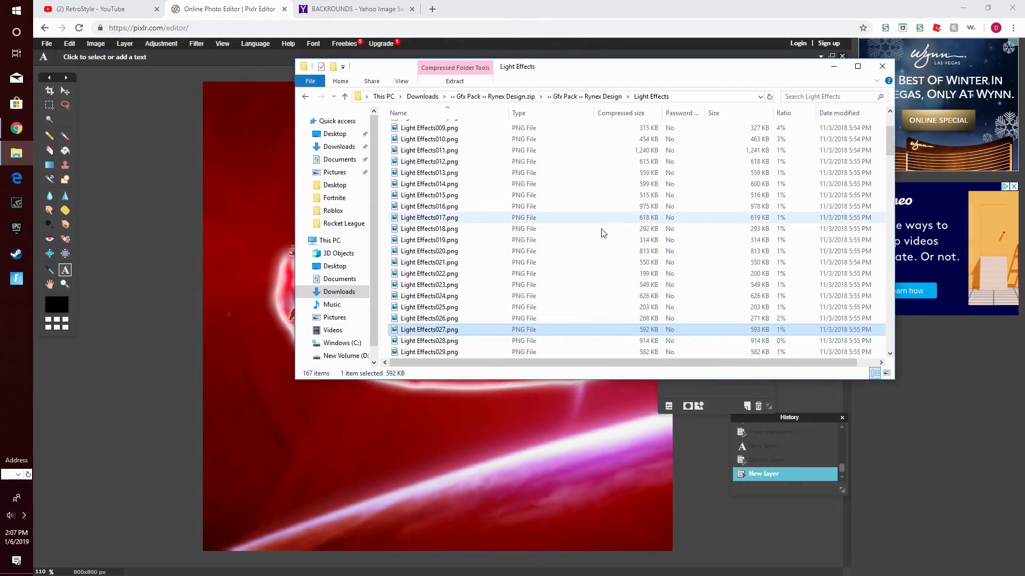
double_click(427, 353)
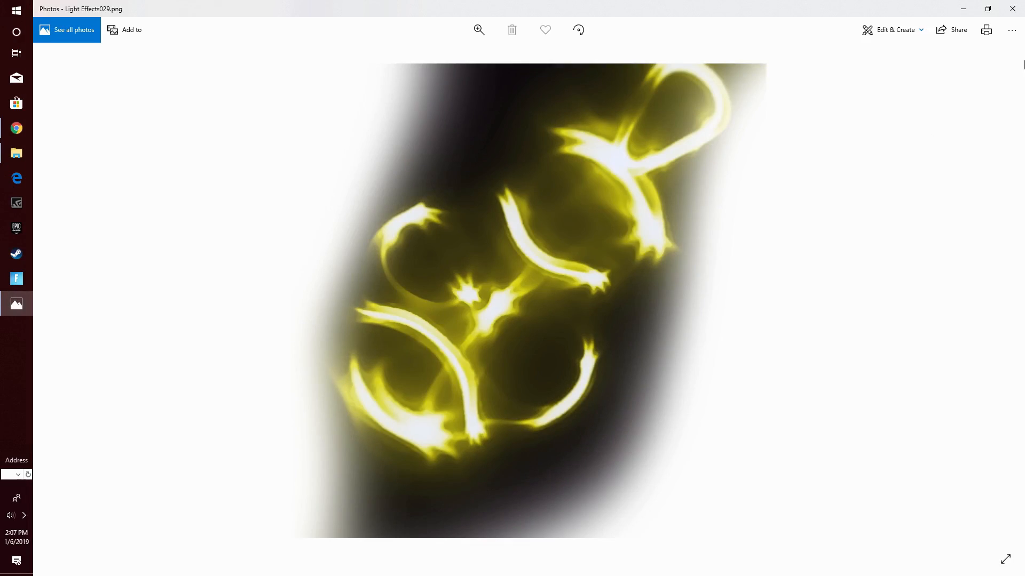
click(1012, 8)
double_click(418, 171)
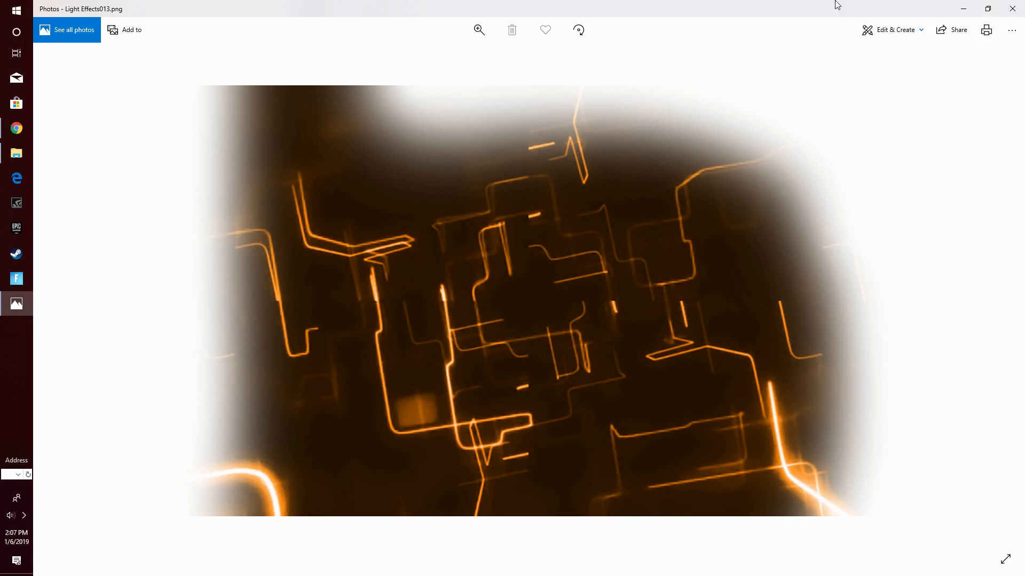
click(1012, 8)
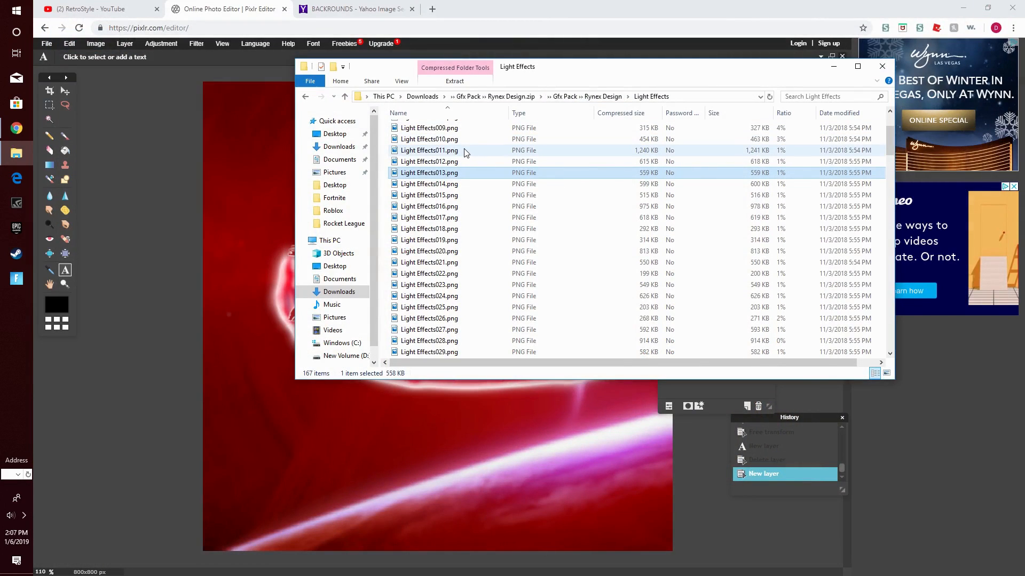
Step: Copy Light Effects013.png from the Light Effects folder to the desktop and return to Pixlr Editor in Chrome
click(963, 7)
click(158, 184)
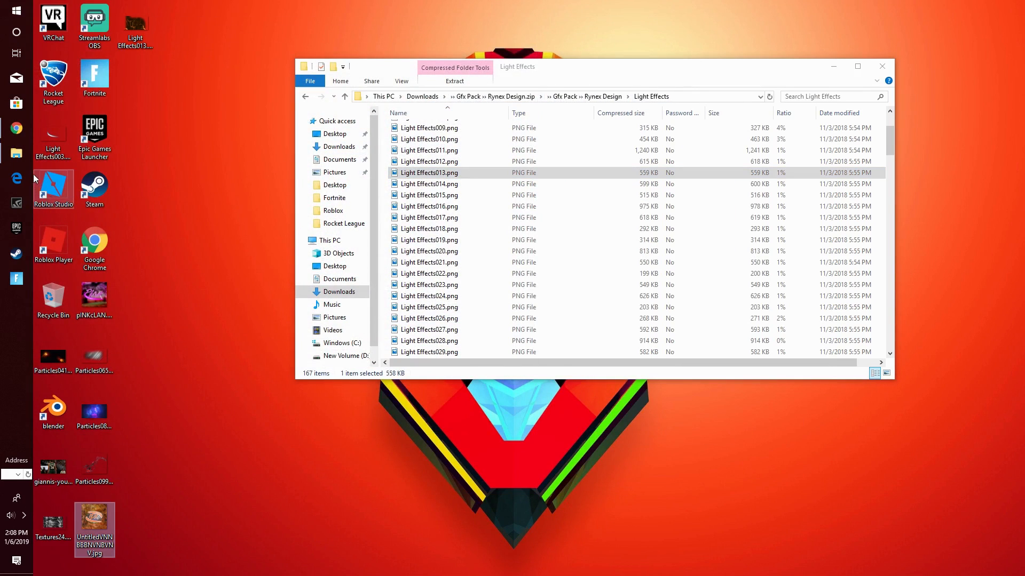
click(29, 158)
click(15, 122)
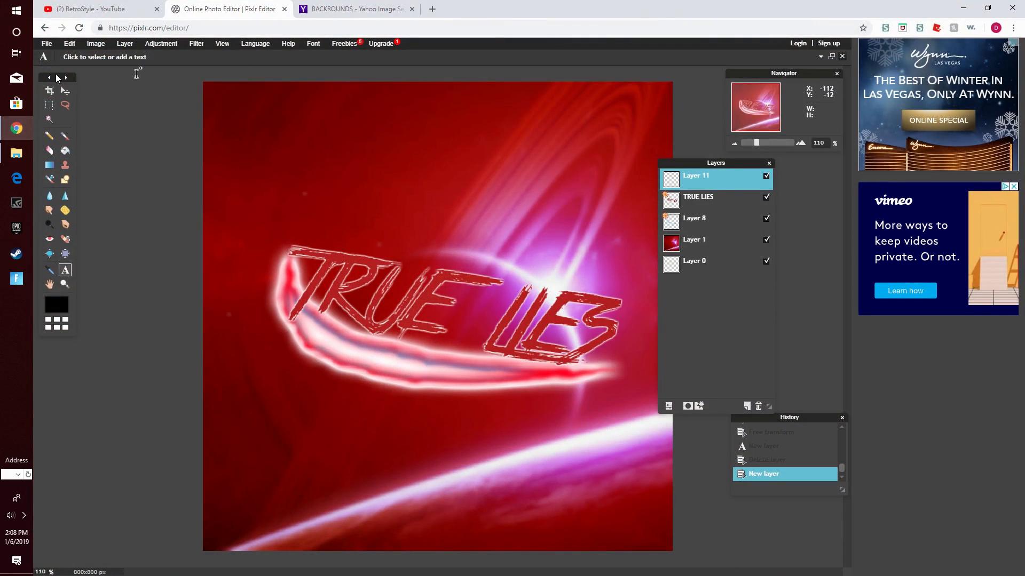
Step: Open Light Effects013.png from the Desktop as a new layer in the logo
click(135, 43)
click(138, 88)
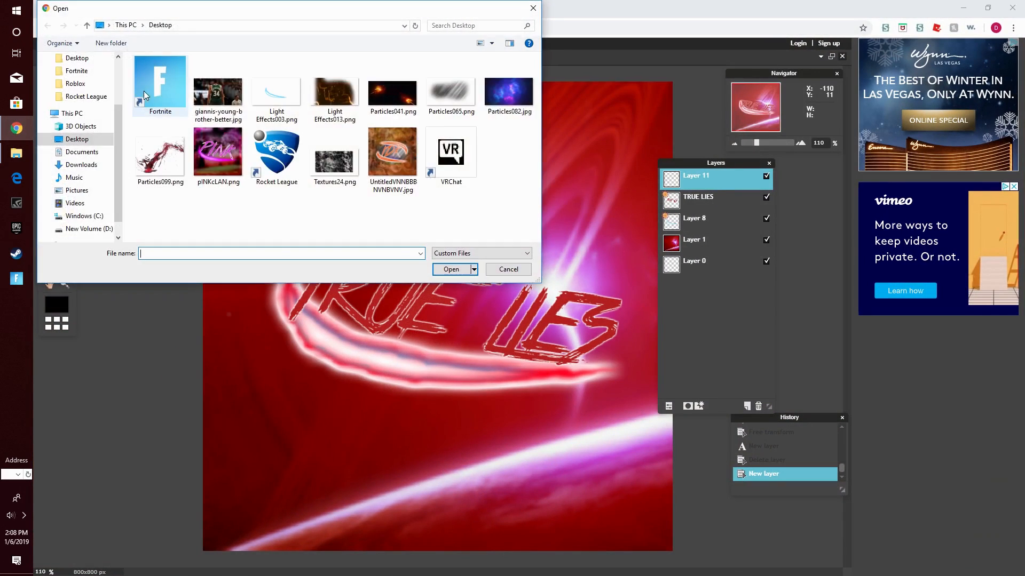
double_click(348, 90)
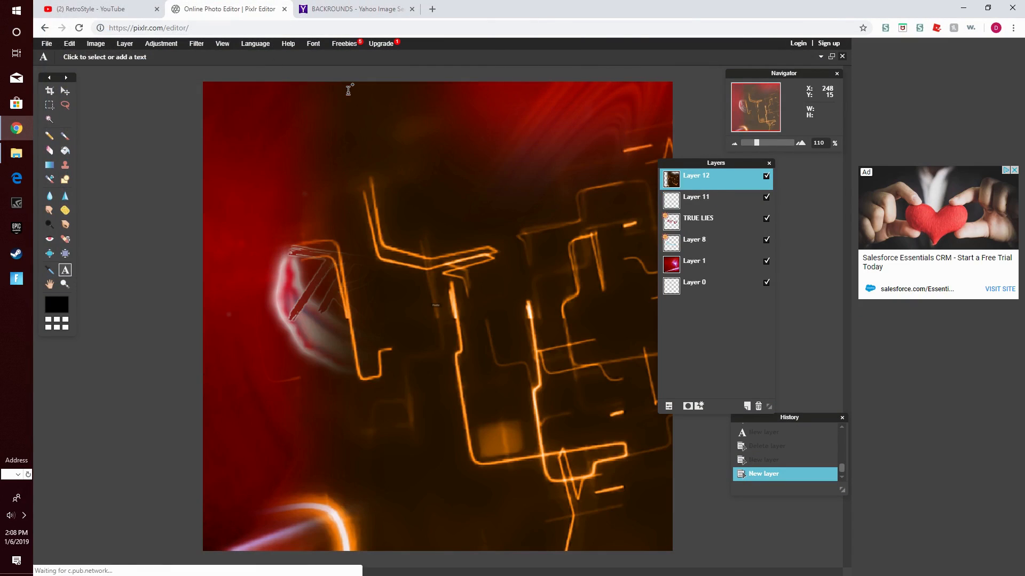
Step: Free-transform Layer 12, scaling it down to about the canvas width, placing it over the logo text and applying the change
click(70, 43)
click(98, 121)
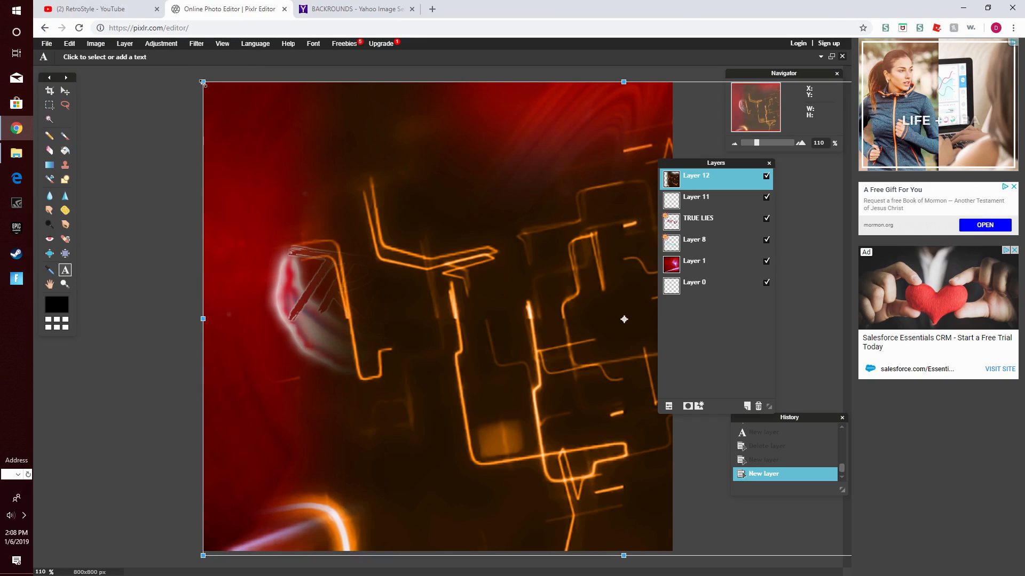
drag(200, 80, 383, 166)
drag(494, 281, 310, 233)
click(146, 288)
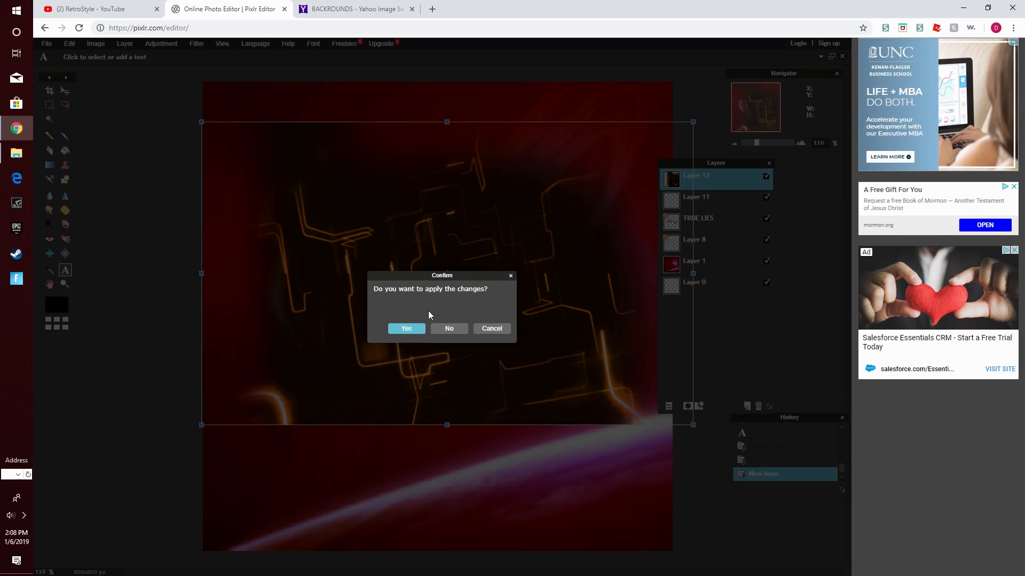
click(412, 331)
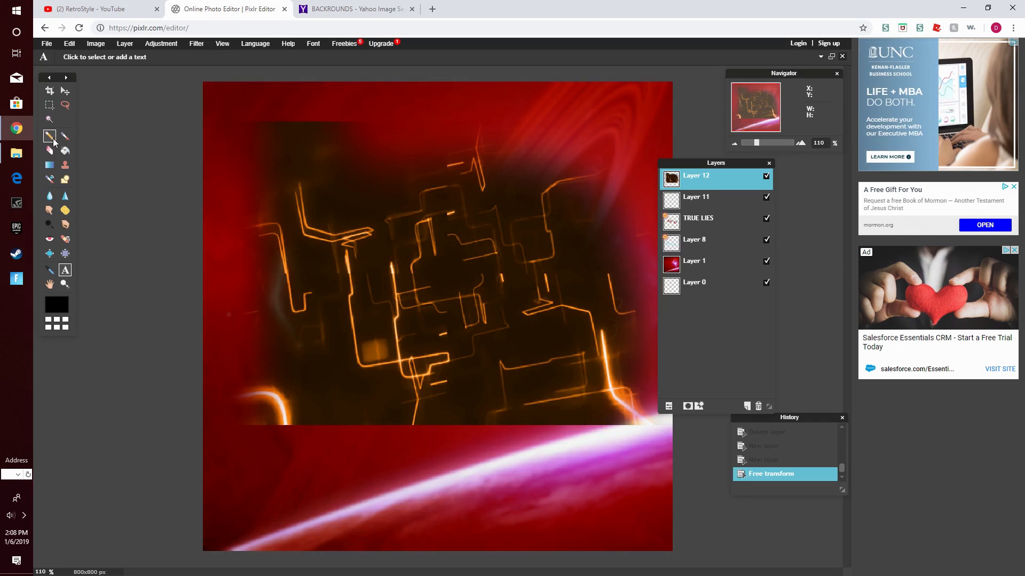
Step: Select the dark area of Layer 12 with the Wand tool at tolerance 21, clear it and deselect
click(46, 123)
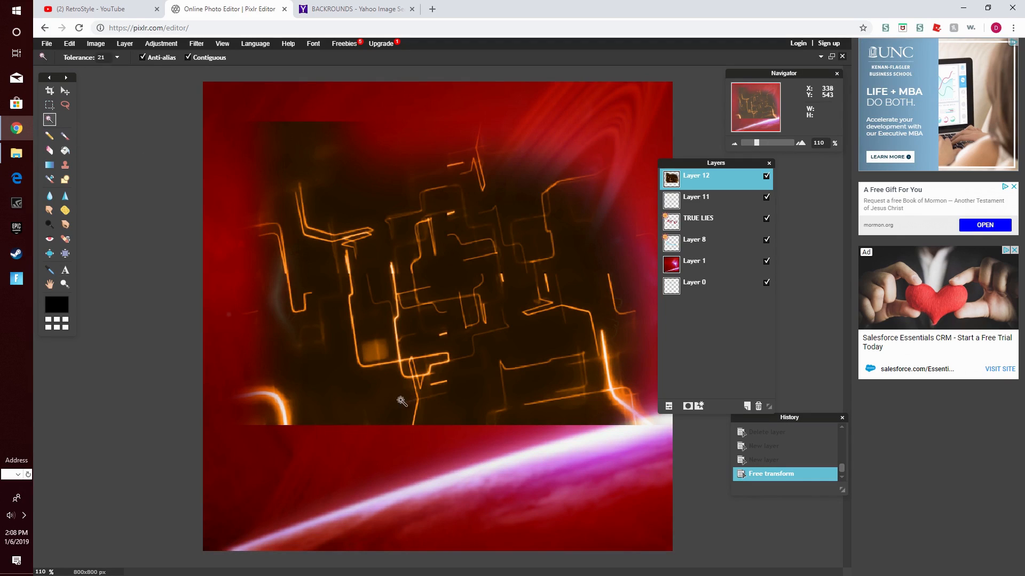
click(353, 393)
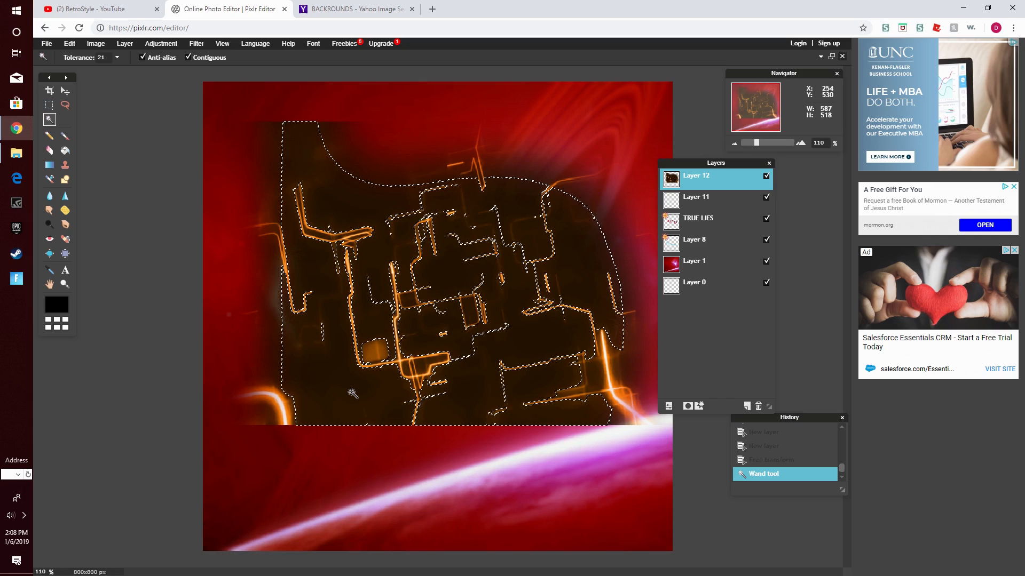
key(Delete)
click(198, 377)
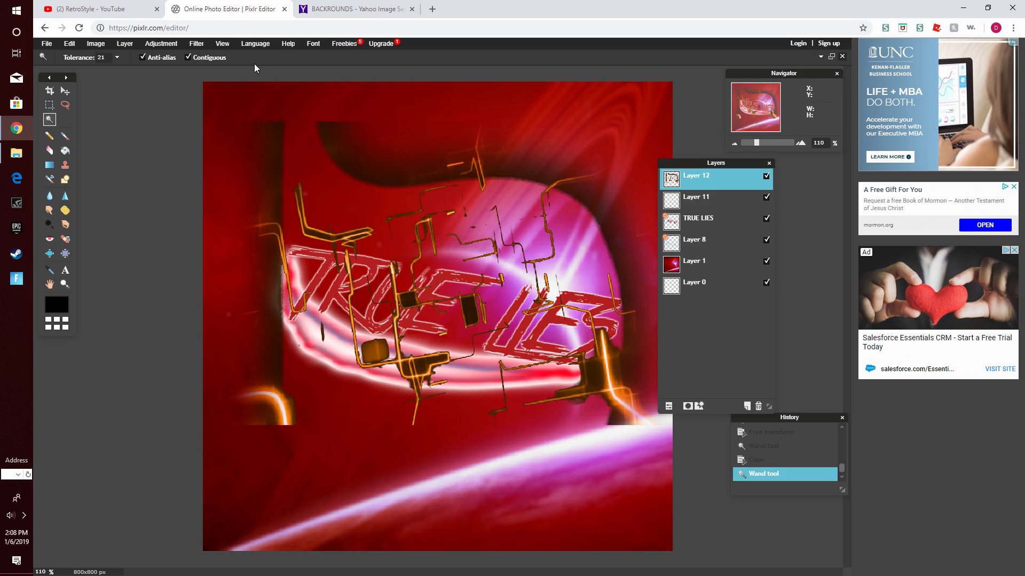
Step: Undo the wand selections and the clearing of the dark area on Layer 12
click(65, 45)
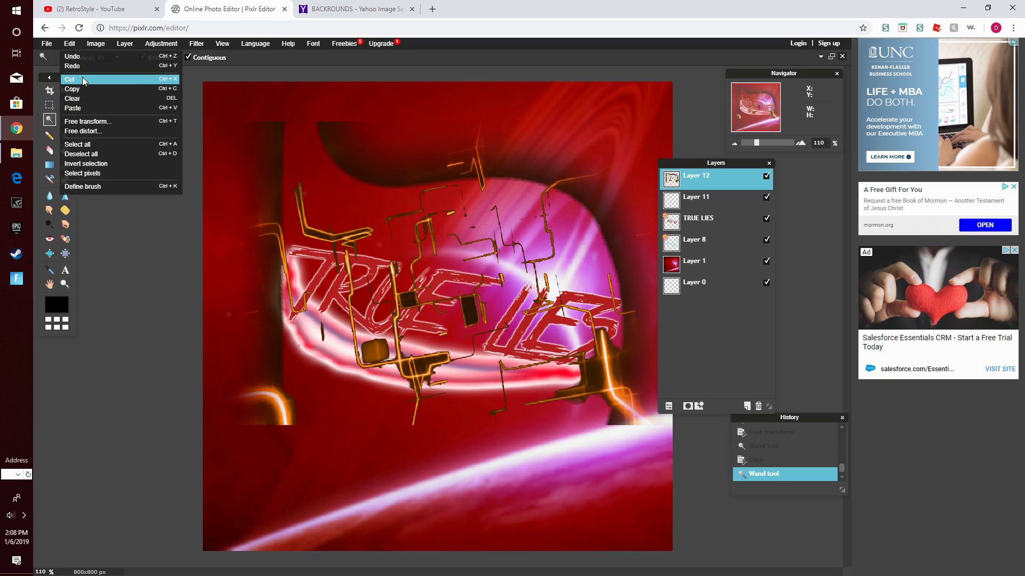
click(79, 57)
click(78, 46)
click(76, 57)
click(76, 46)
click(76, 59)
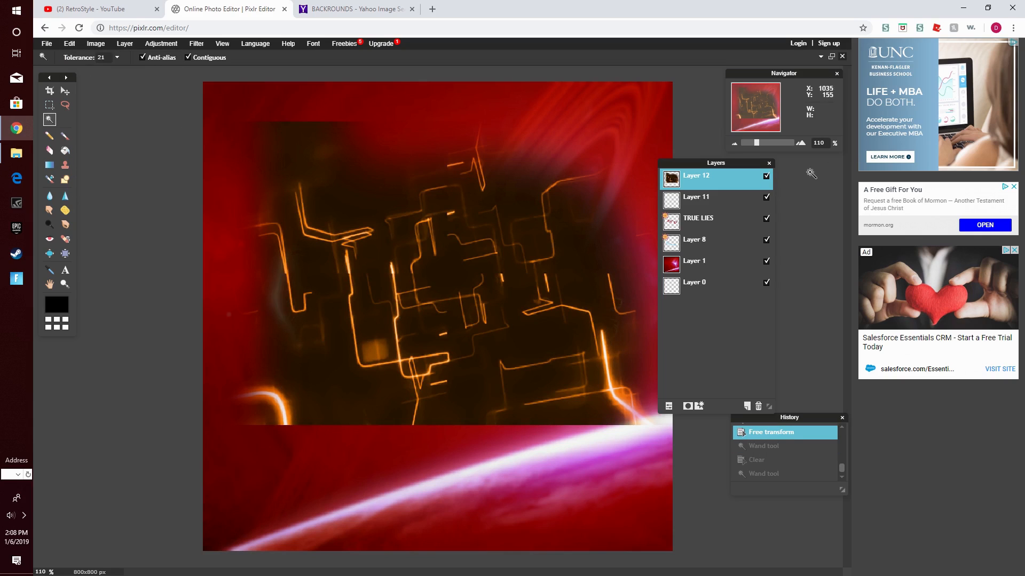
Step: Move Layer 12 down the layer stack so that it sits between Layer 8 and Layer 1
drag(731, 162, 744, 165)
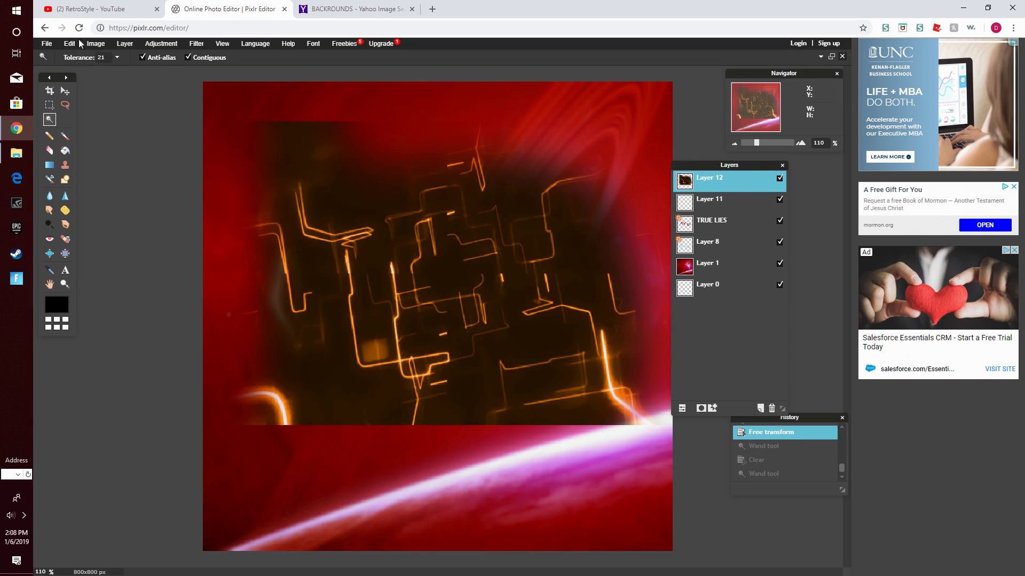
click(135, 43)
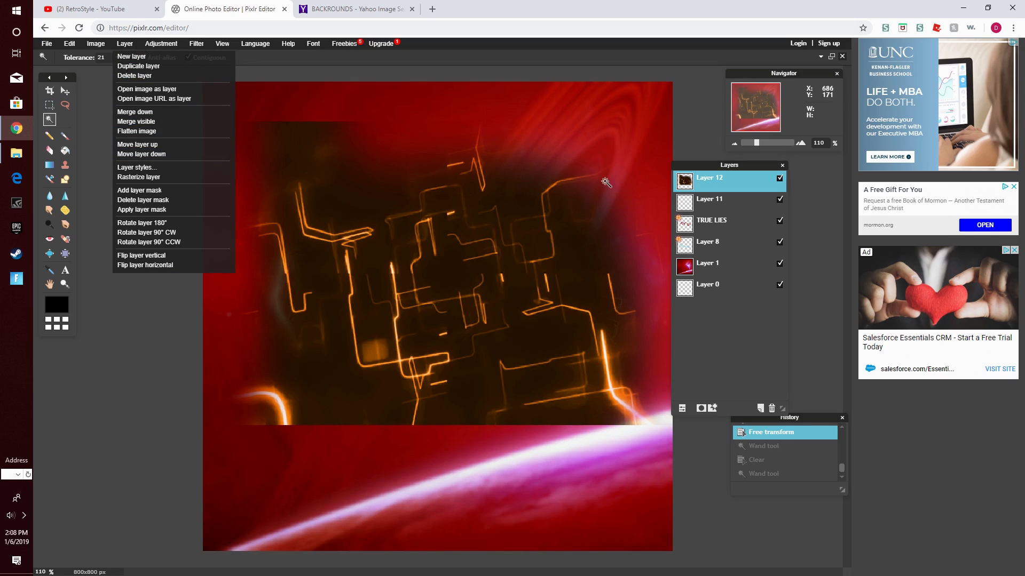
mouse_move(746, 188)
mouse_down()
mouse_move(746, 240)
mouse_move(717, 253)
mouse_move(718, 264)
mouse_move(709, 171)
mouse_up()
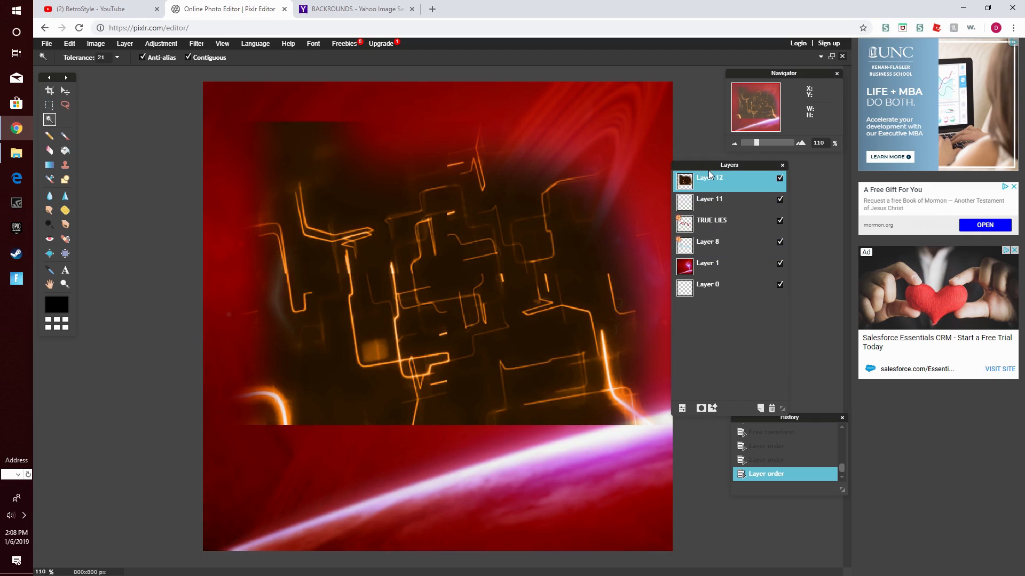
click(125, 44)
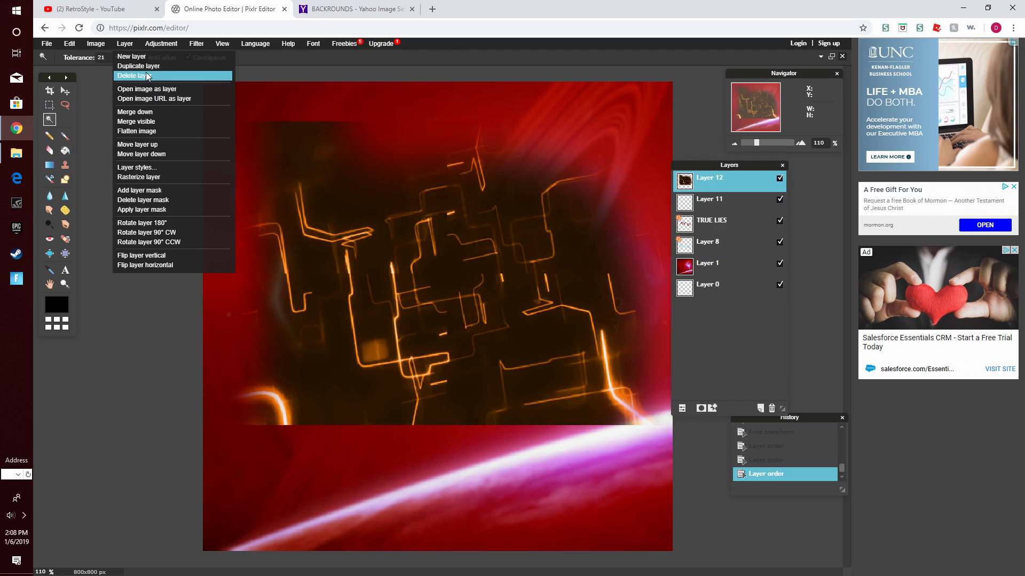
click(174, 153)
click(125, 44)
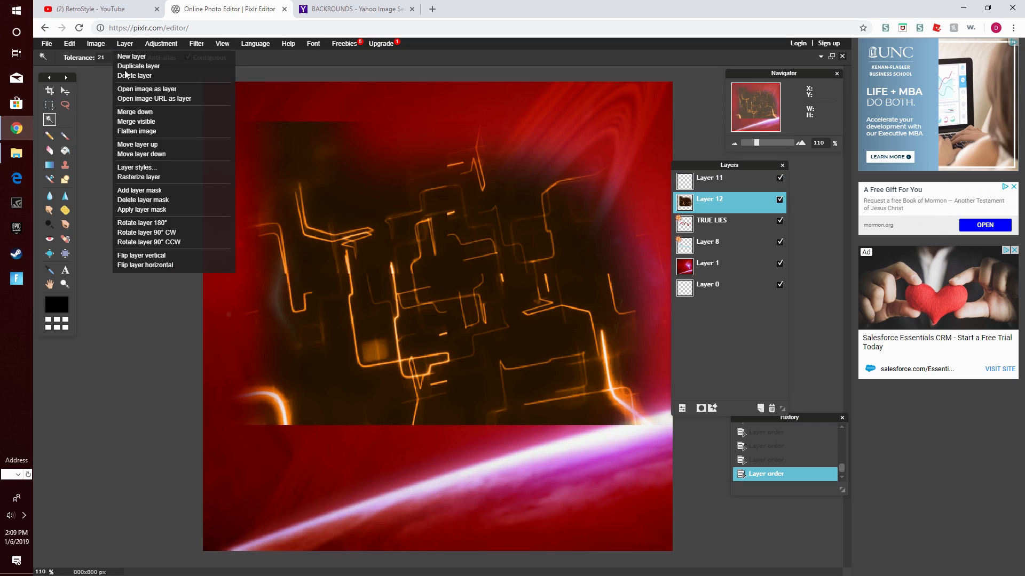
click(152, 153)
click(127, 44)
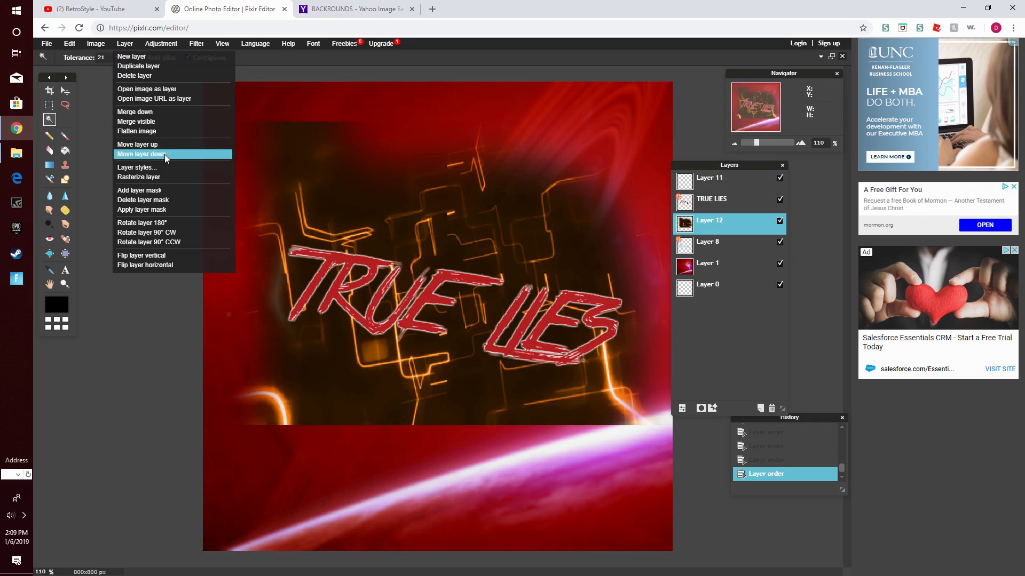
click(164, 153)
click(125, 44)
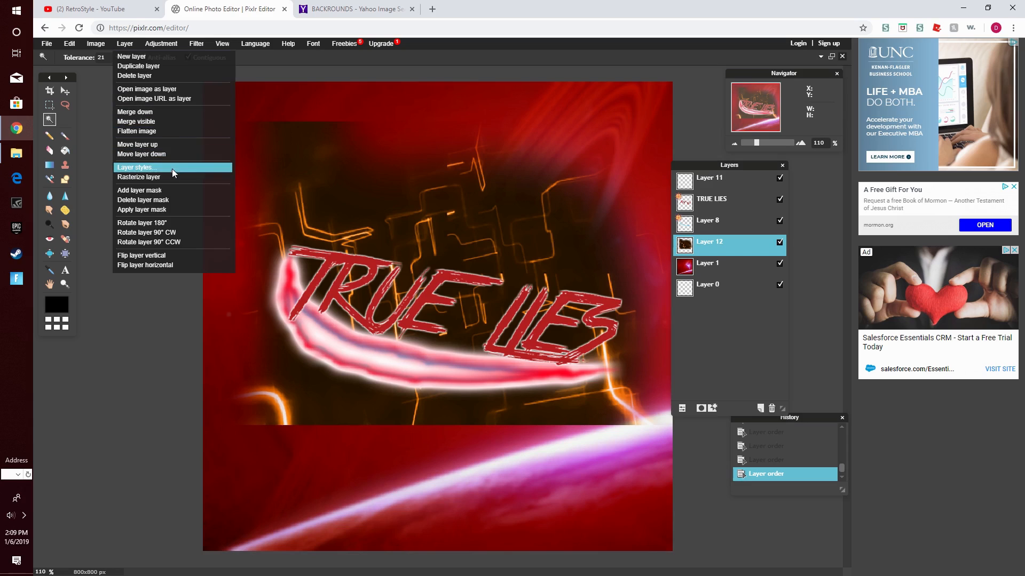
click(170, 159)
Step: Try Layer 12 beneath Layer 1 and move it back up to just above Layer 1
click(125, 43)
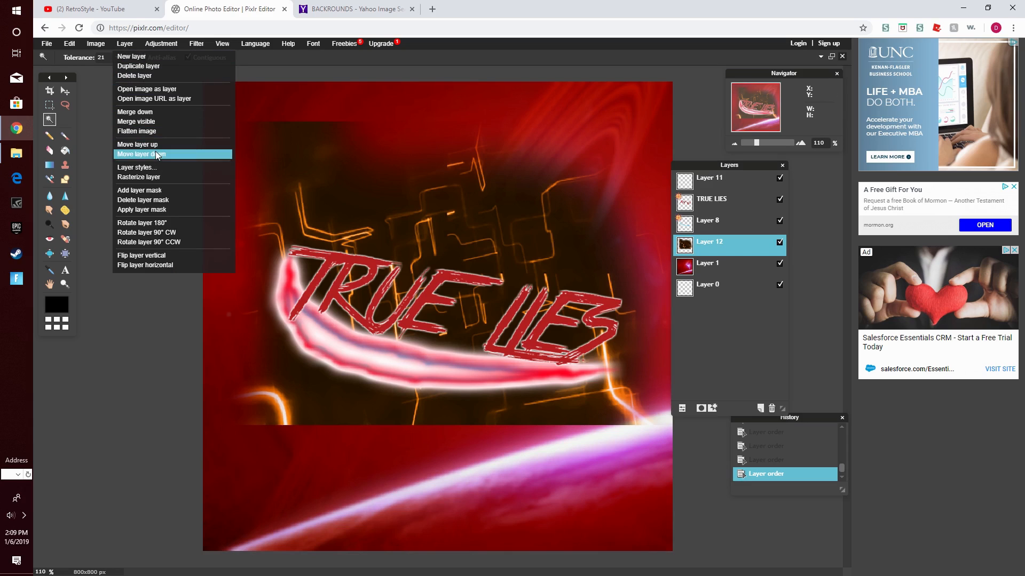
click(155, 152)
click(125, 44)
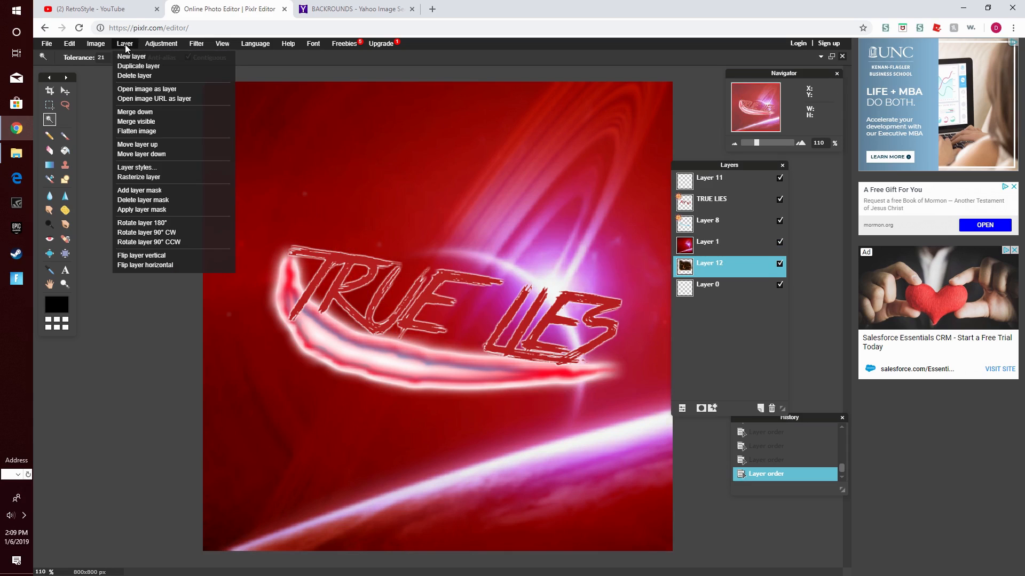
click(159, 142)
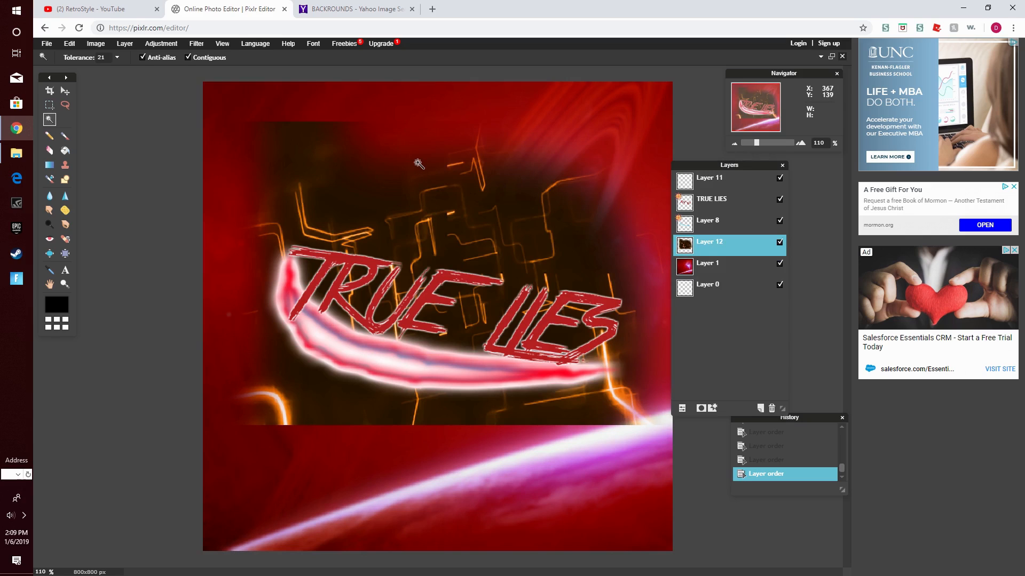
Step: Free-transform Layer 12, moving the circuit light effect down to the canvas's lower edge, and apply the change
click(70, 43)
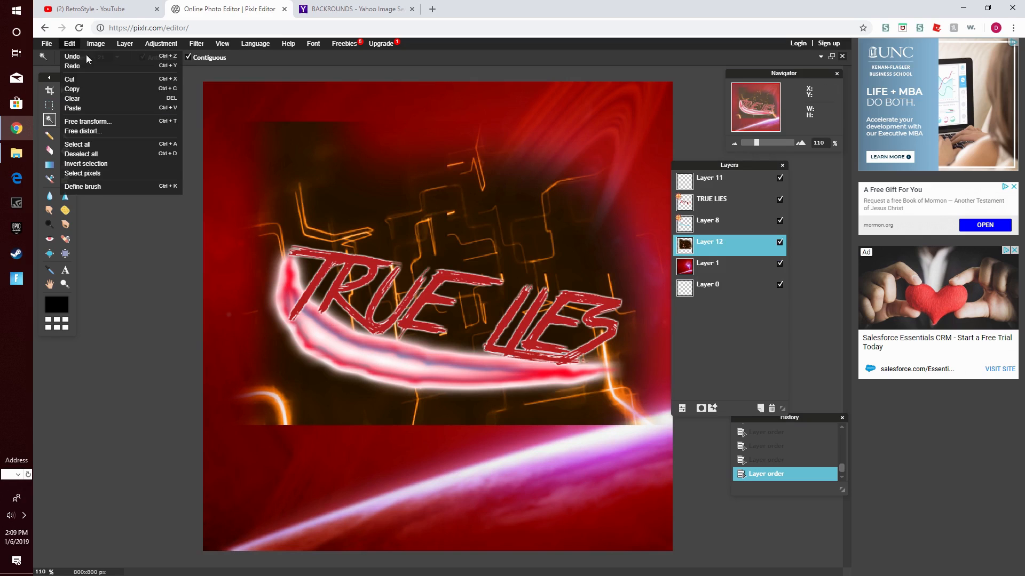
click(88, 122)
drag(327, 213, 323, 339)
click(183, 368)
click(401, 328)
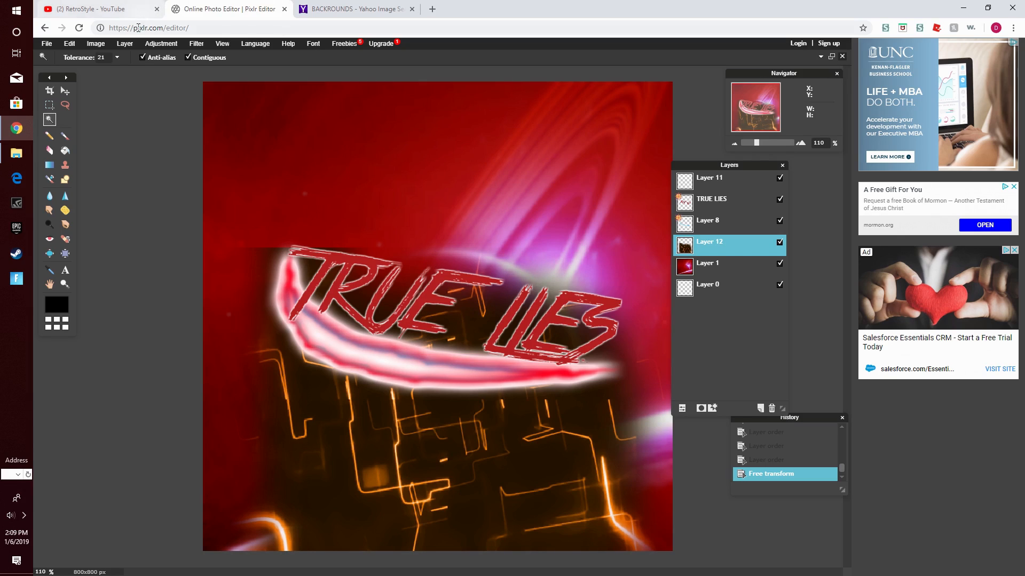
Step: Preview Light Effects018.png in the Light Effects folder, copy it to the desktop and return to Pixlr Editor
click(27, 150)
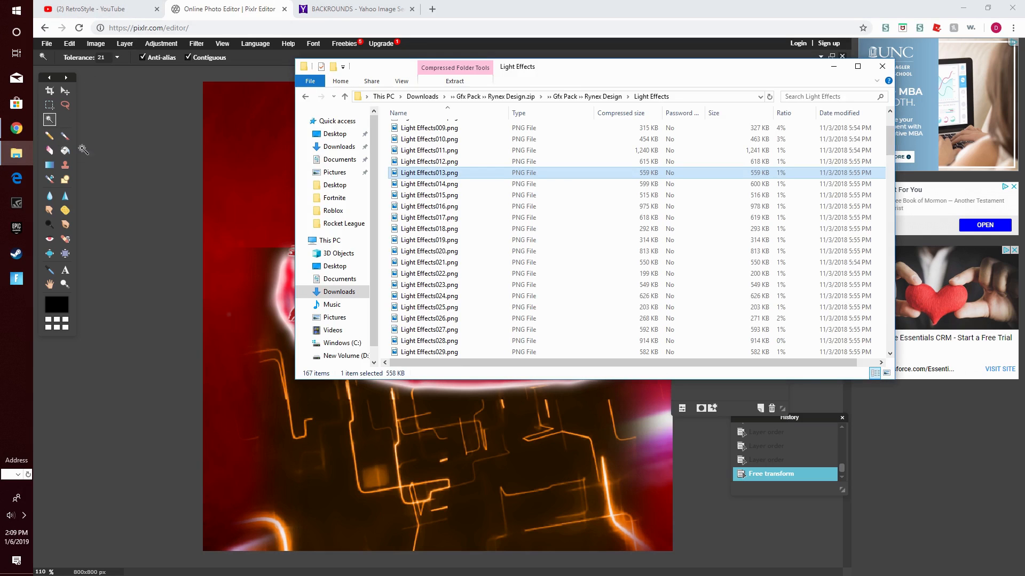
double_click(473, 228)
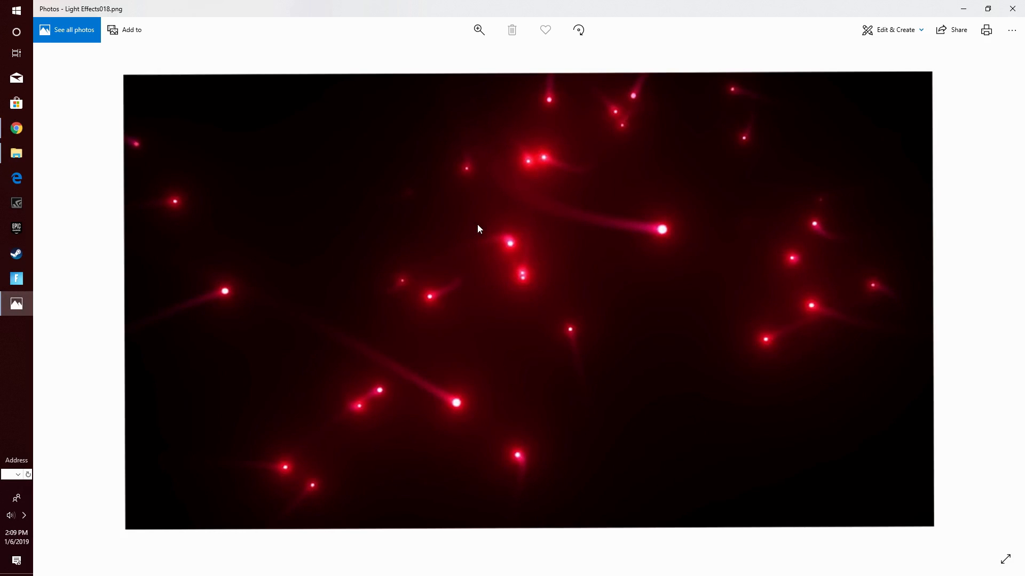
click(1019, 15)
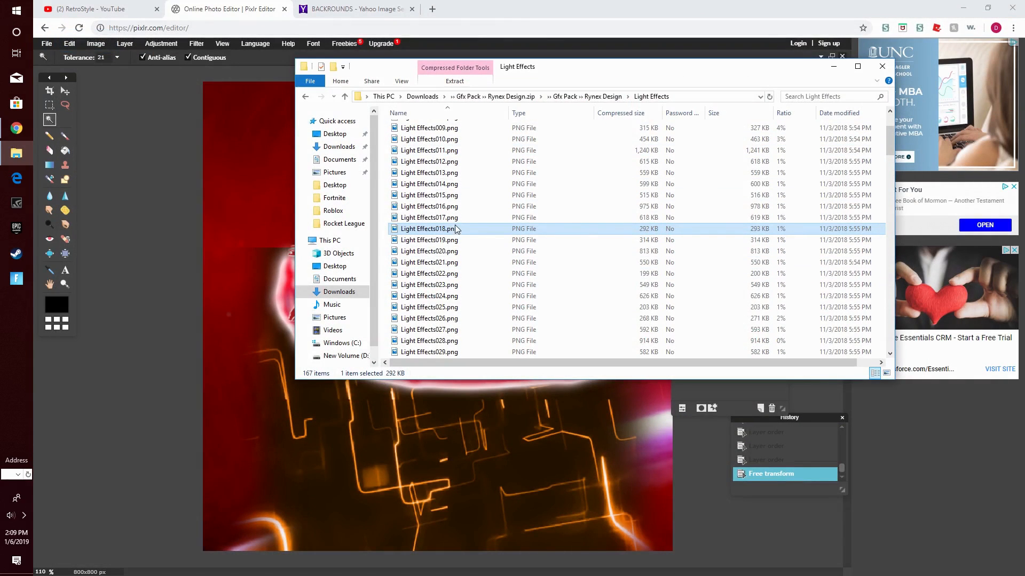
click(963, 8)
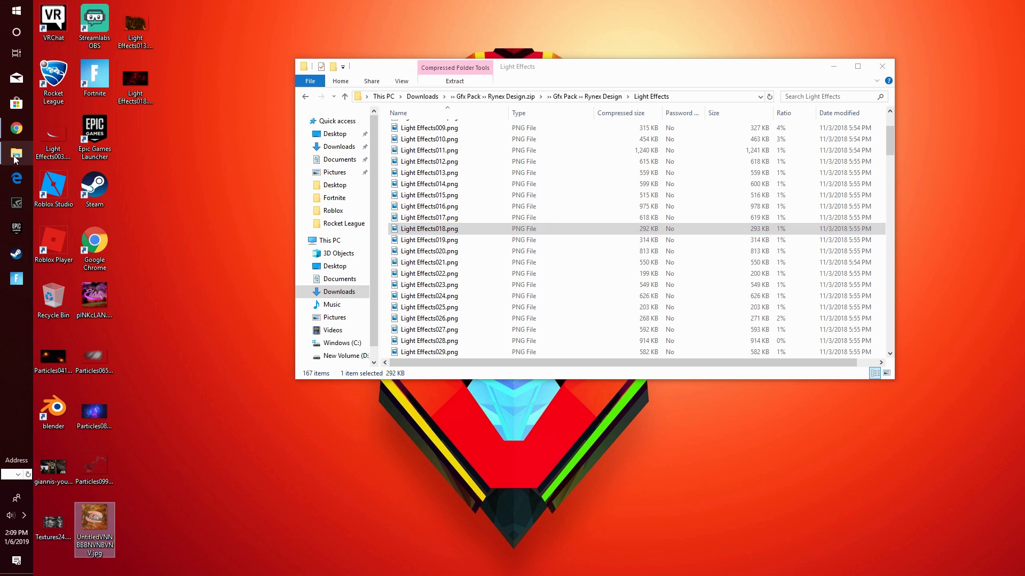
click(16, 128)
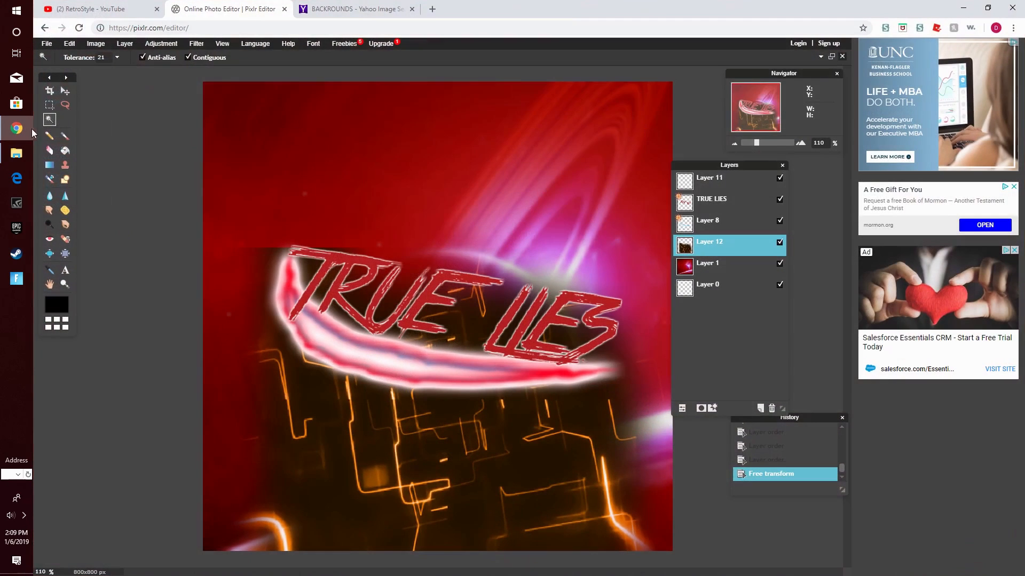
Step: Open Light Effects018.png from the desktop as a new layer in the logo
click(135, 43)
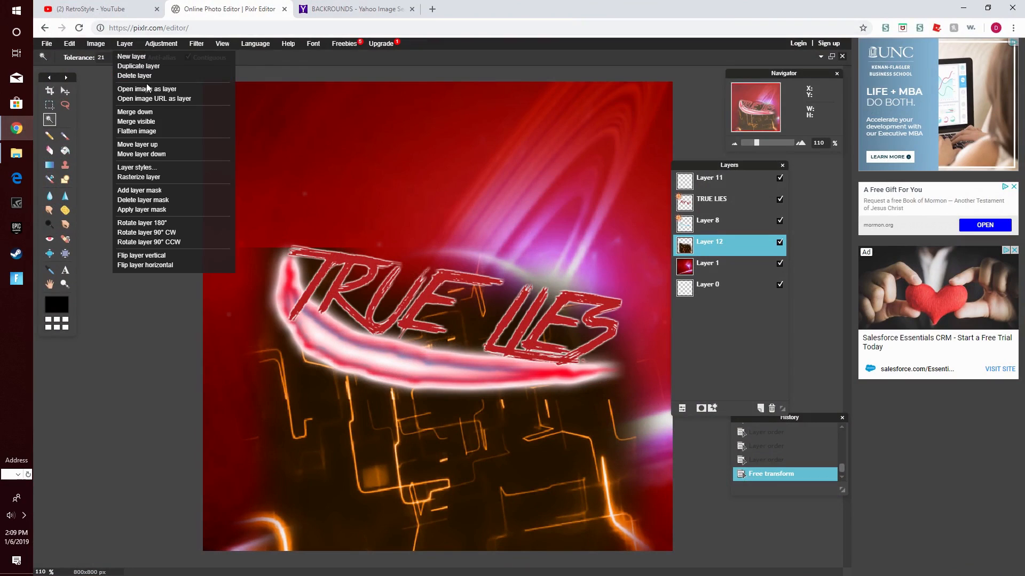
click(146, 84)
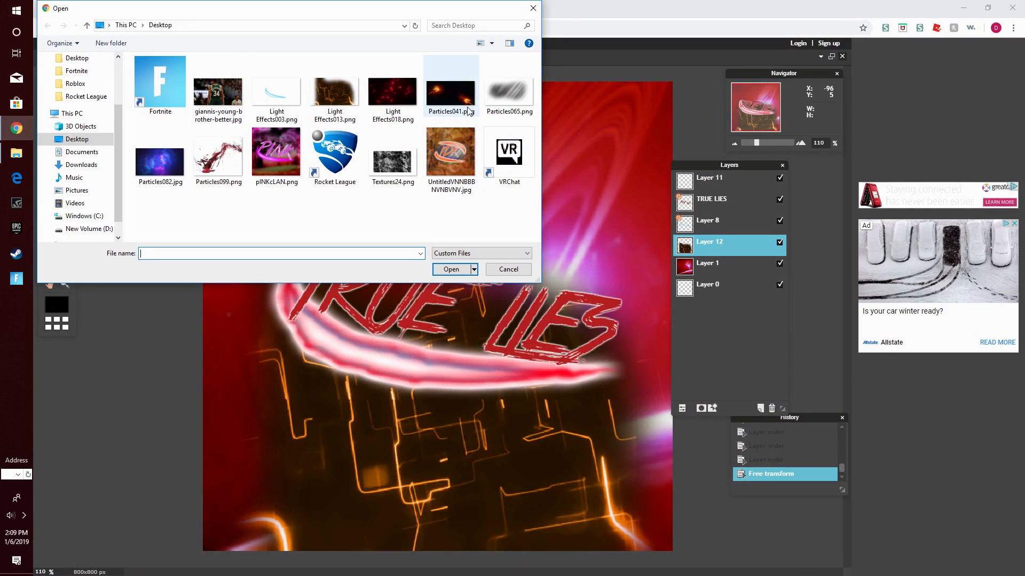
double_click(467, 107)
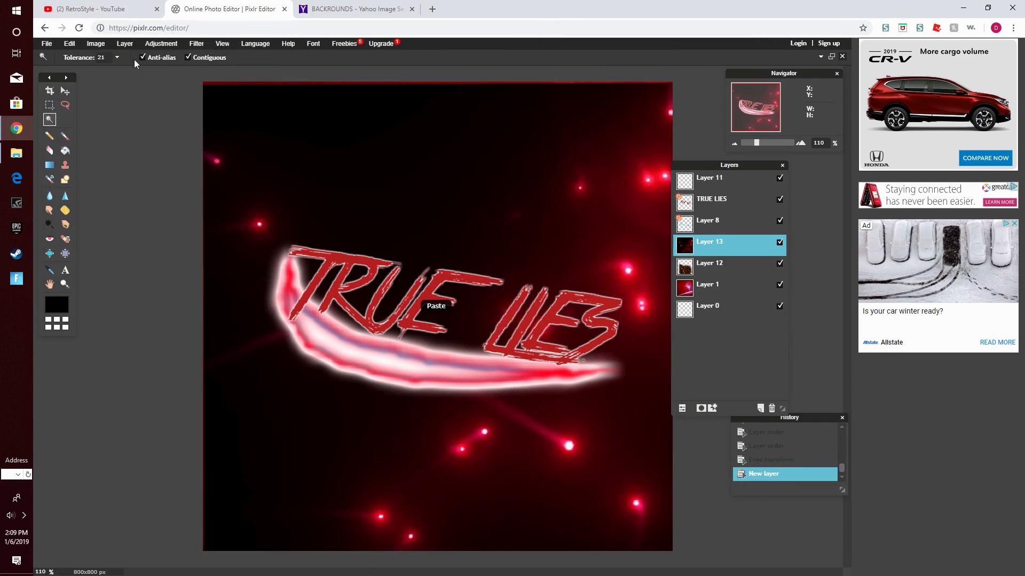
Step: Free-transform Layer 13, shrinking the red light effect and placing it over the canvas's upper part, and apply the change
click(69, 43)
click(95, 122)
drag(203, 82, 437, 201)
drag(527, 236, 335, 129)
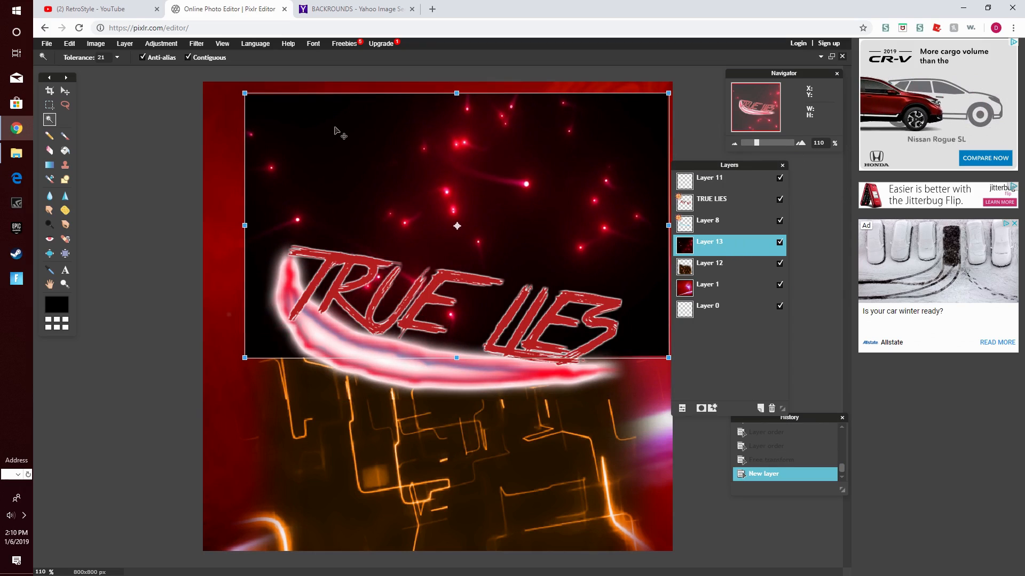
click(140, 231)
click(399, 327)
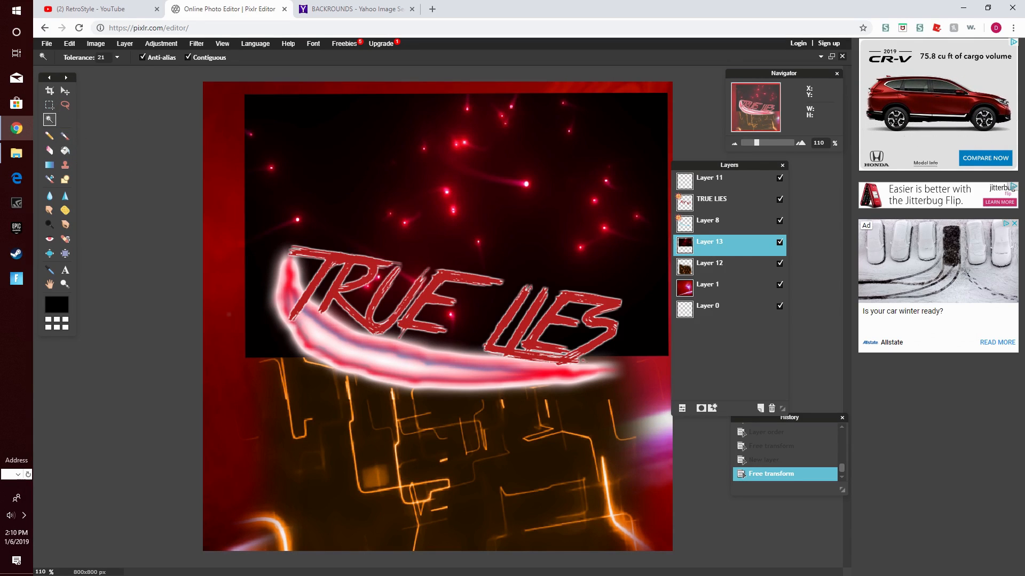
Step: Select the black area of Layer 13 with the Wand tool at tolerance 21, delete it and drop the selection
click(347, 118)
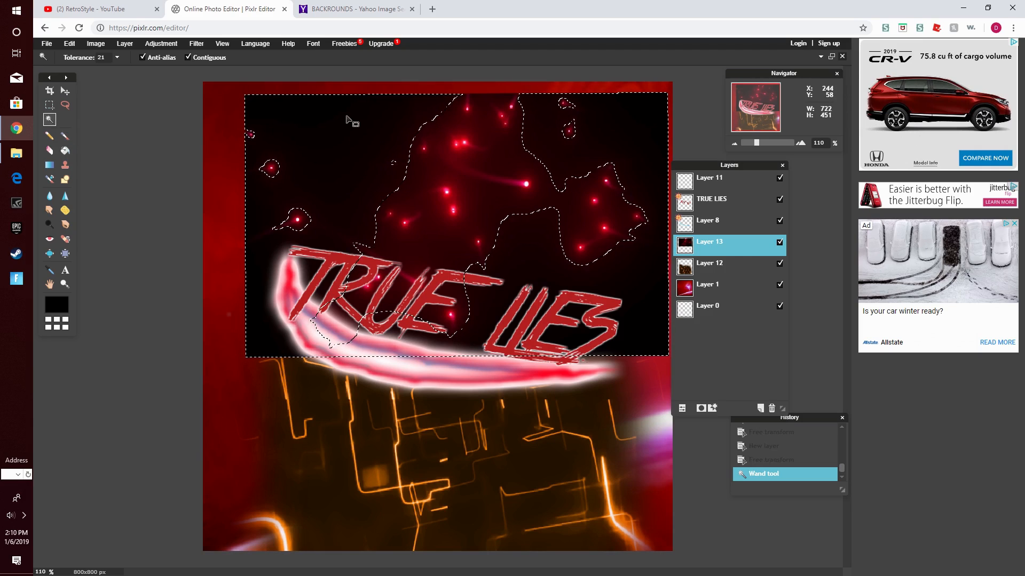
key(Delete)
click(209, 217)
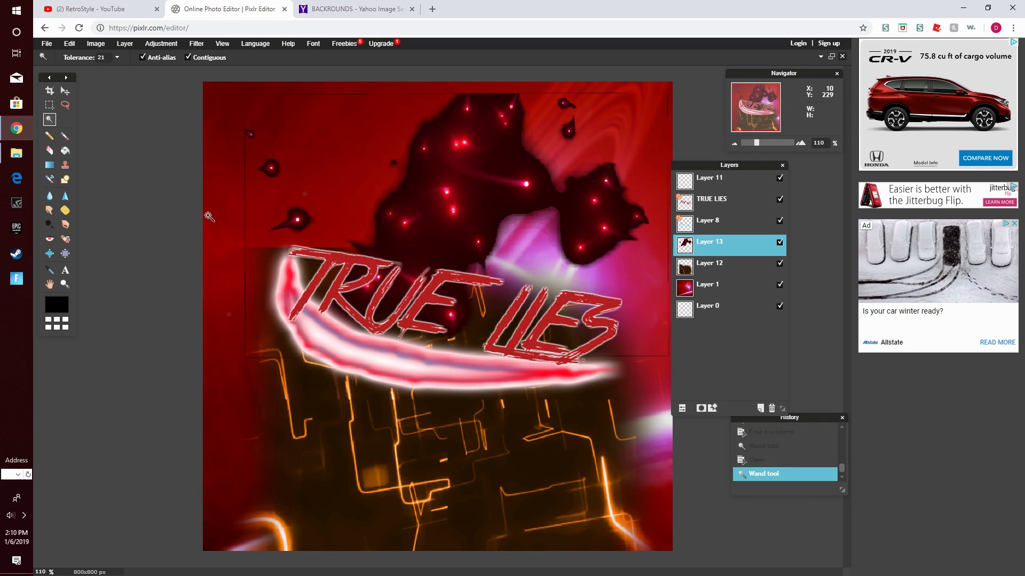
Step: Free-transform Layer 13, moving it into the canvas's upper-left corner and rotating it slightly, and apply the change
click(69, 44)
click(120, 122)
drag(365, 217, 327, 188)
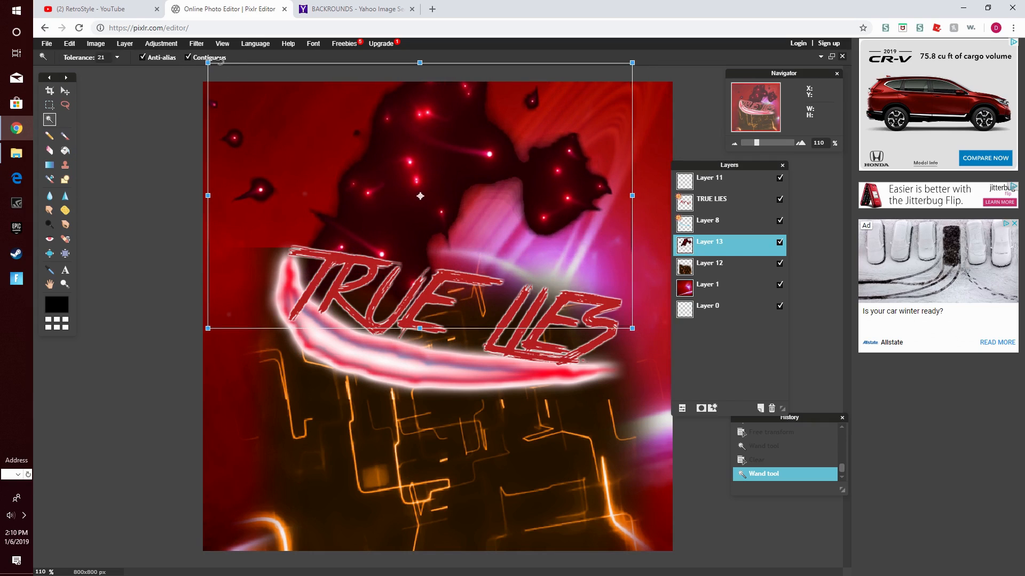
drag(220, 57, 172, 147)
click(135, 440)
key(Return)
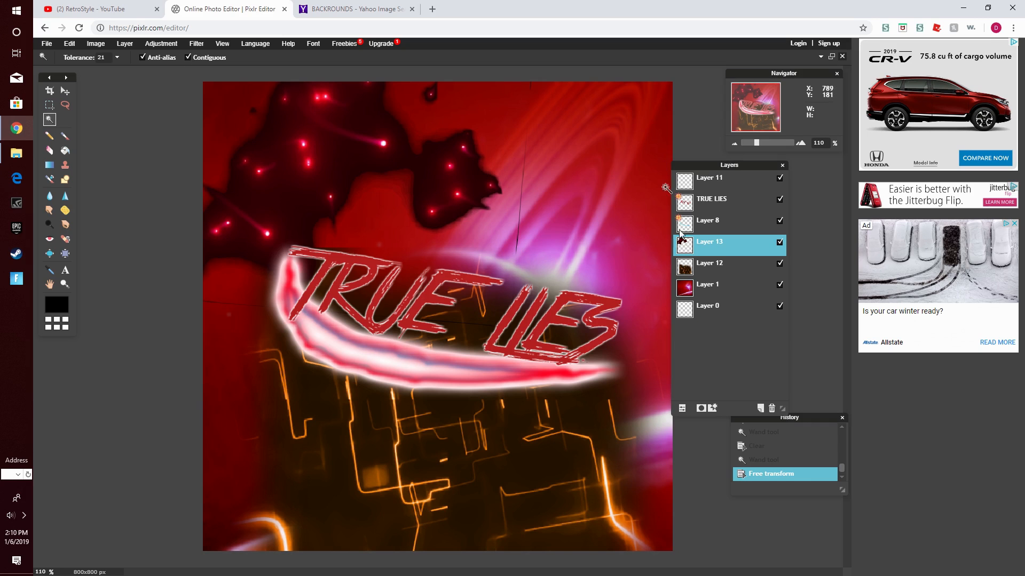
Step: Duplicate Layer 13 and free-transform the copy, moving it to the canvas's upper-right corner and rotating it, and apply the change
right_click(708, 245)
click(733, 252)
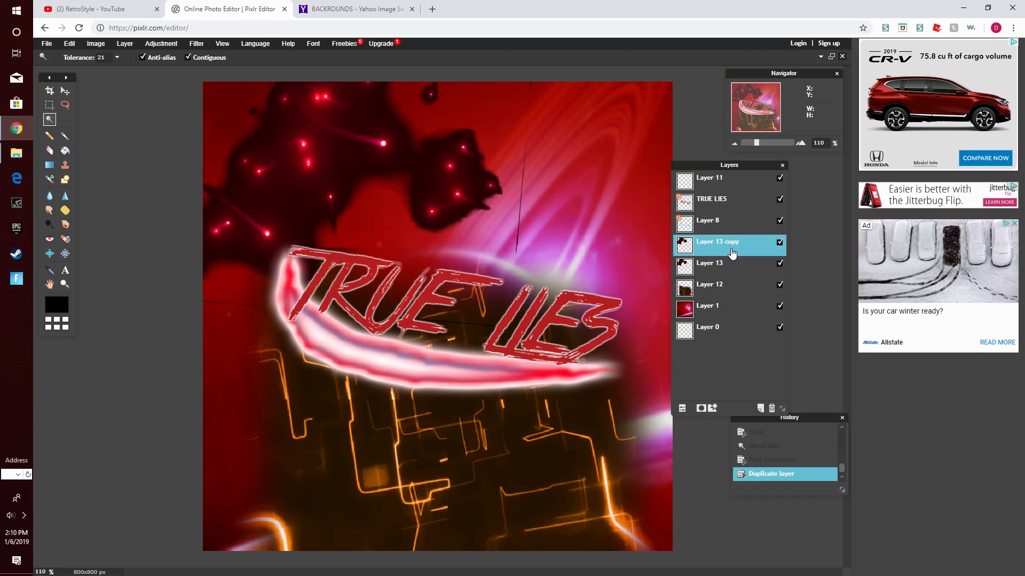
click(70, 44)
click(124, 128)
drag(373, 151, 638, 149)
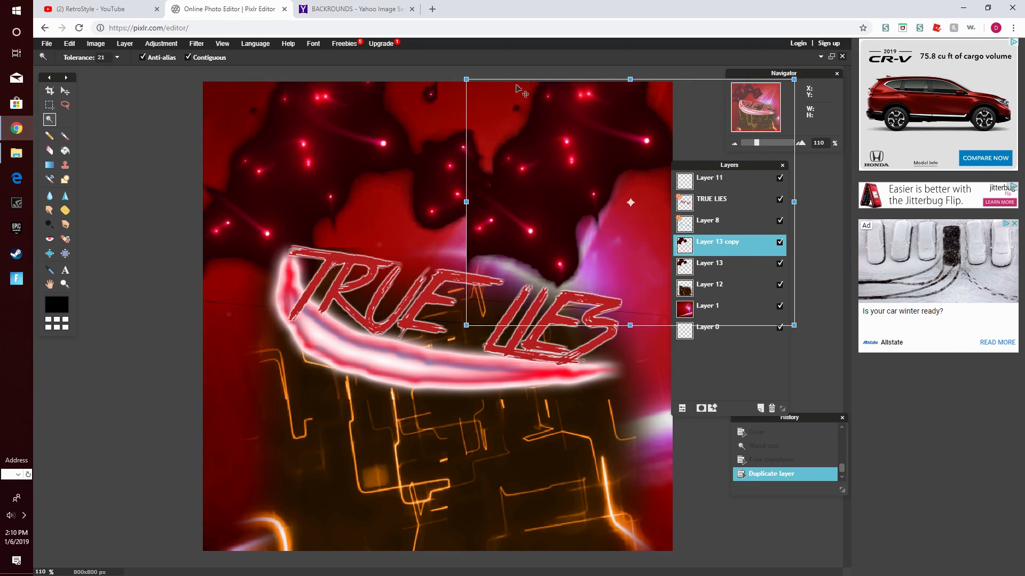
drag(477, 76, 485, 57)
drag(595, 250, 600, 202)
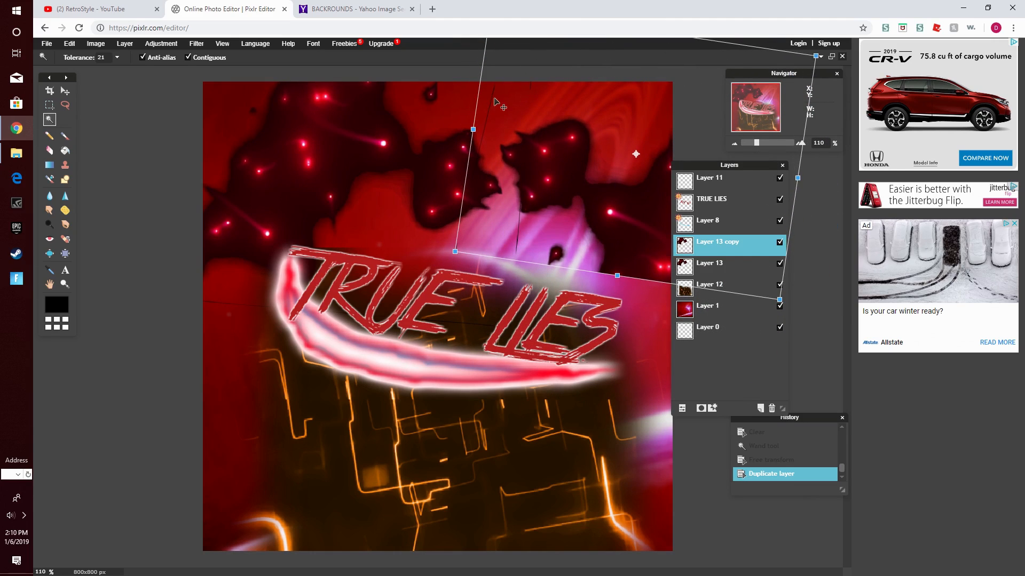
drag(503, 63, 506, 98)
drag(504, 40, 442, 140)
drag(603, 194, 570, 128)
click(558, 366)
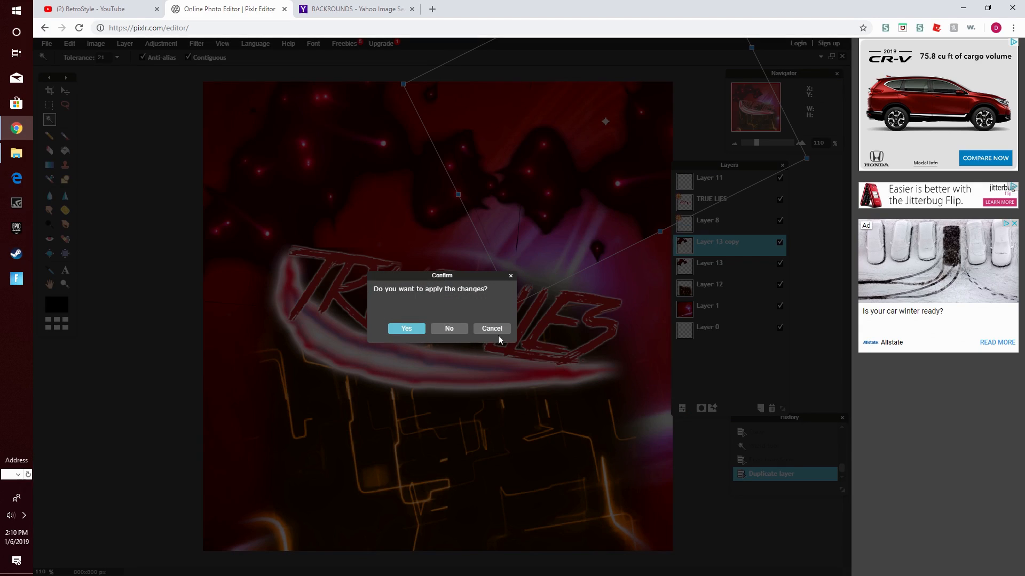
click(421, 329)
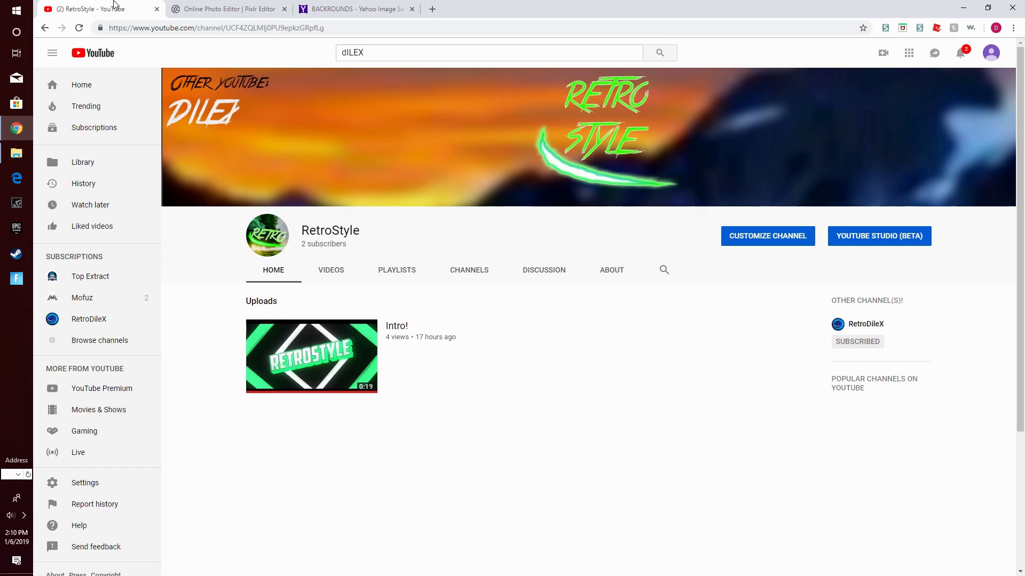
Step: Look at the RetroStyle YouTube channel page and open the finished logo pINKcLAN.png from the desktop
click(80, 9)
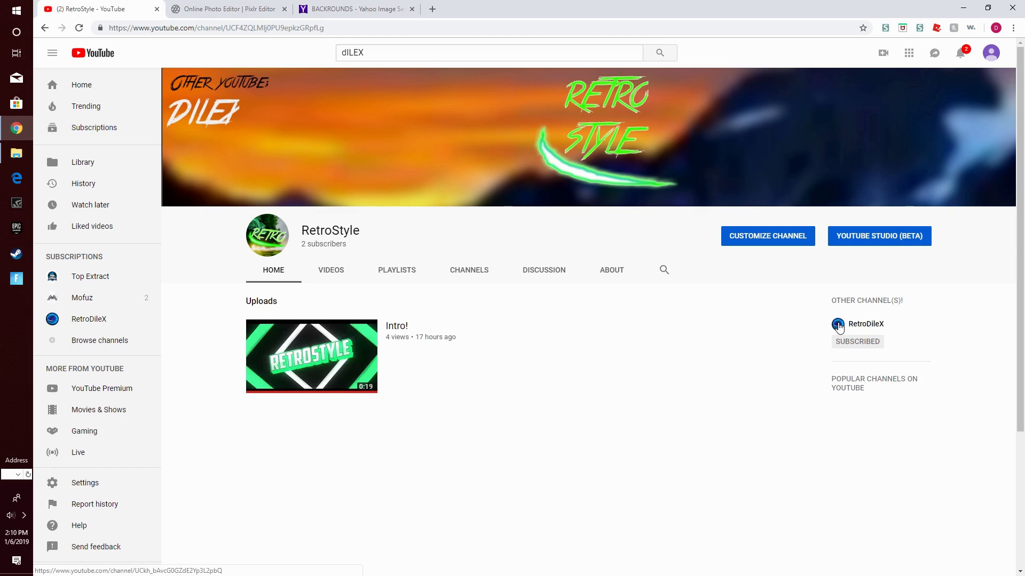
click(963, 8)
double_click(107, 303)
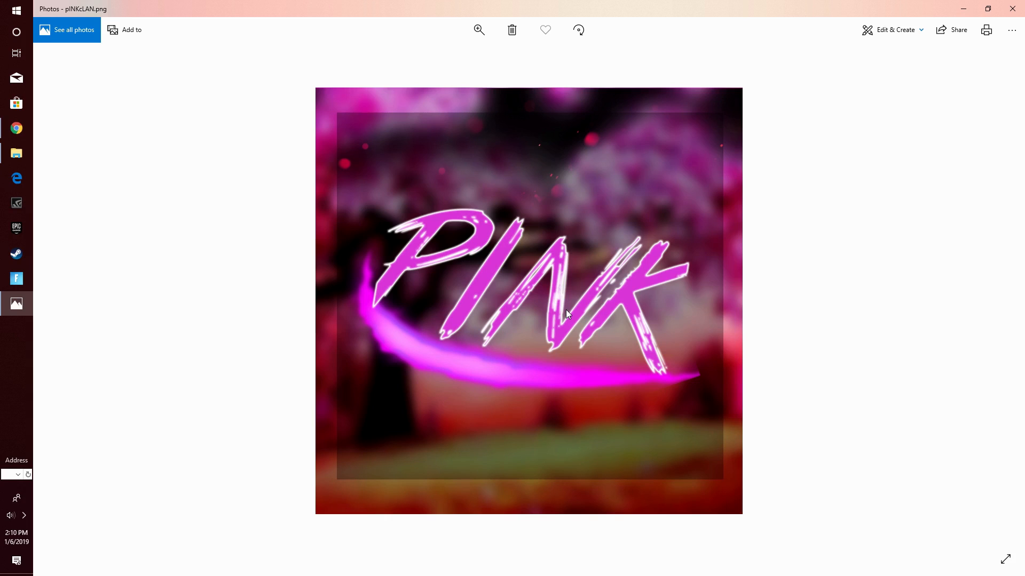
Step: Switch back to Chrome and search the web in a new tab for "Green backround with tree"
click(16, 128)
click(428, 4)
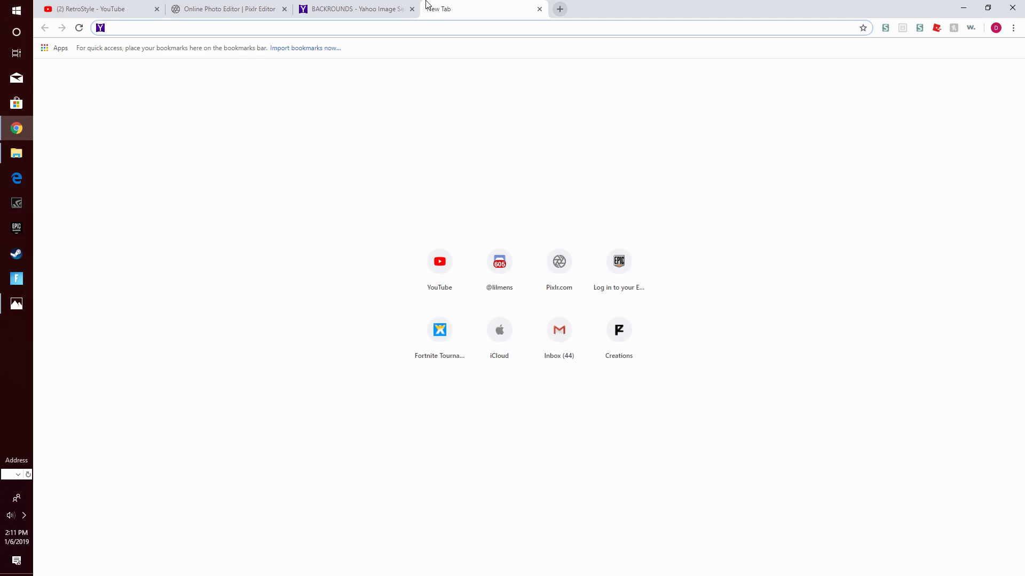
text(bl)
key(BackSpace)
key(BackSpace)
text(Gre)
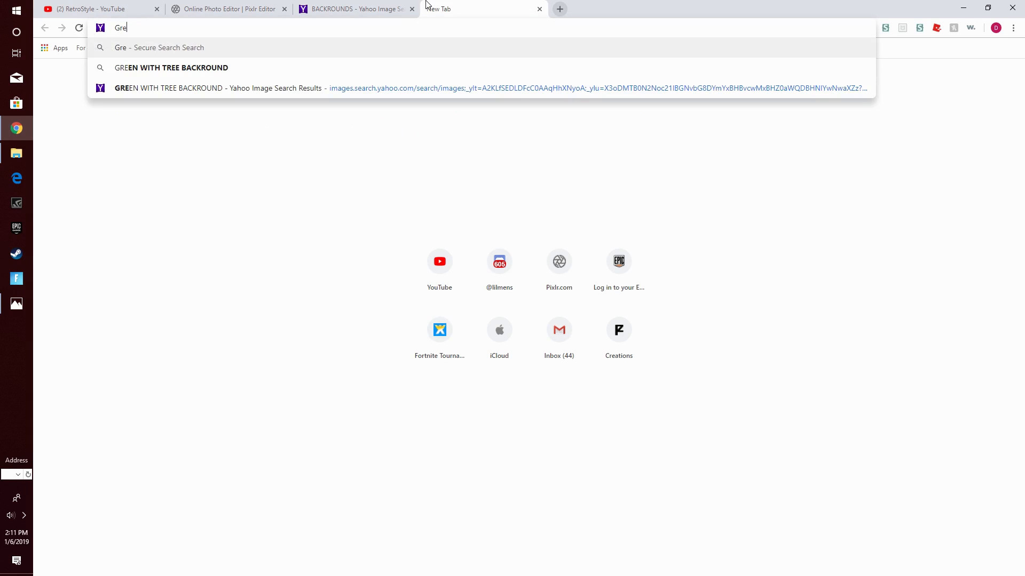
text(en tr)
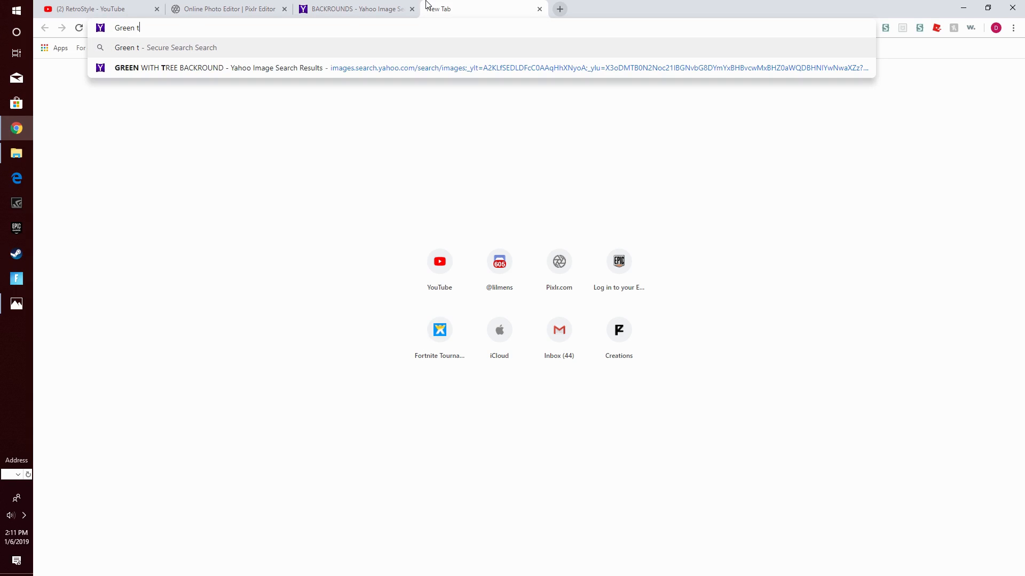
key(BackSpace)
key(BackSpace)
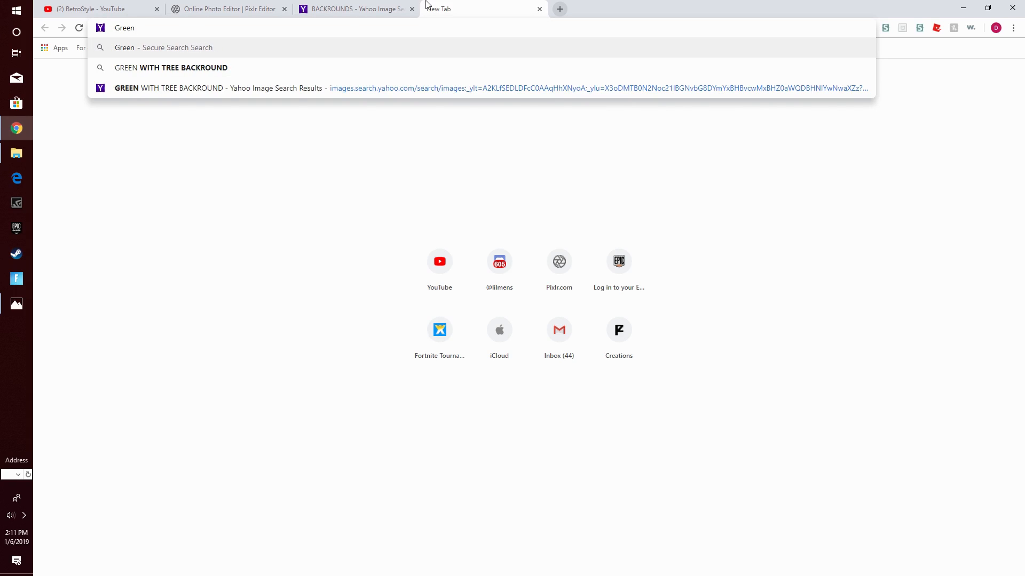
text(backrou)
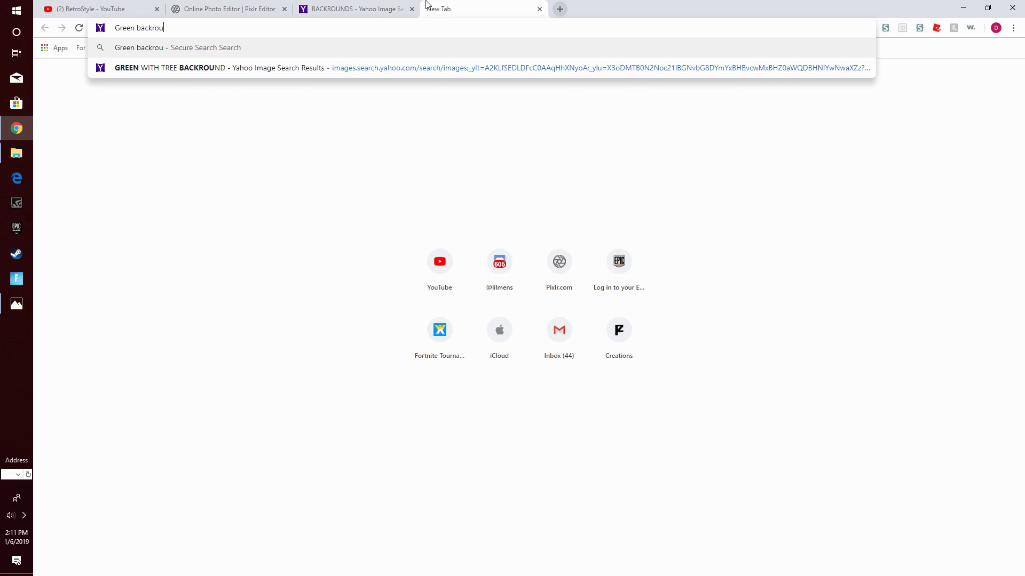
text(nd with tree)
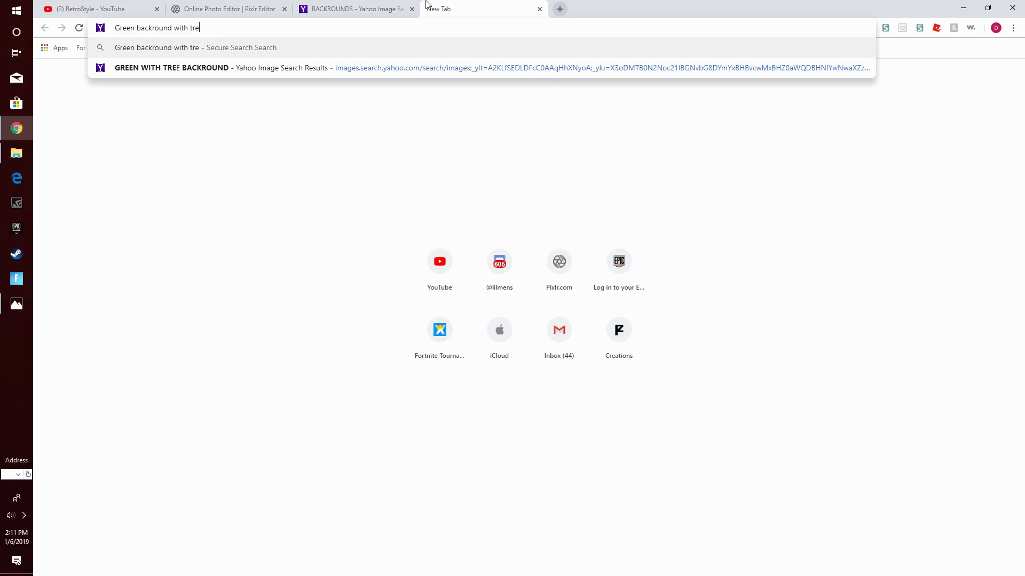
key(Return)
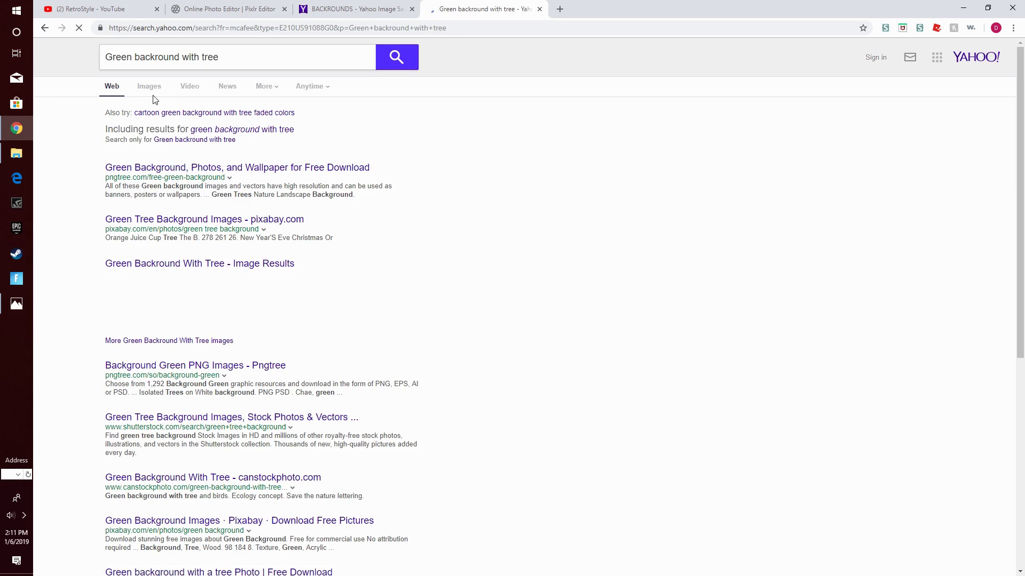
Step: Browse the image results for the search and preview the picture of a sunlit green park with long tree shadows
click(149, 89)
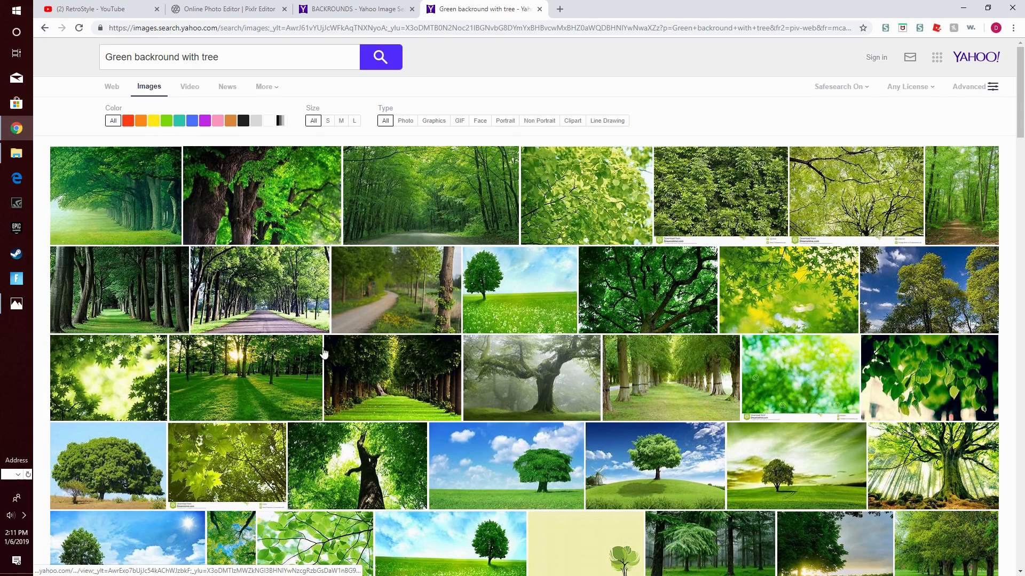
scroll(319, 355, down, 3)
scroll(416, 335, down, 4)
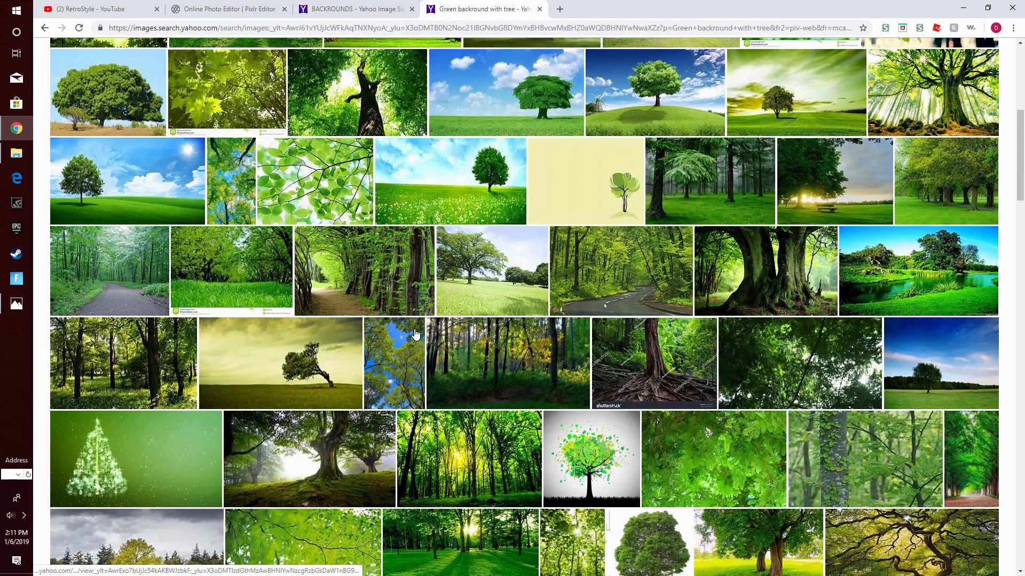
scroll(517, 384, down, 3)
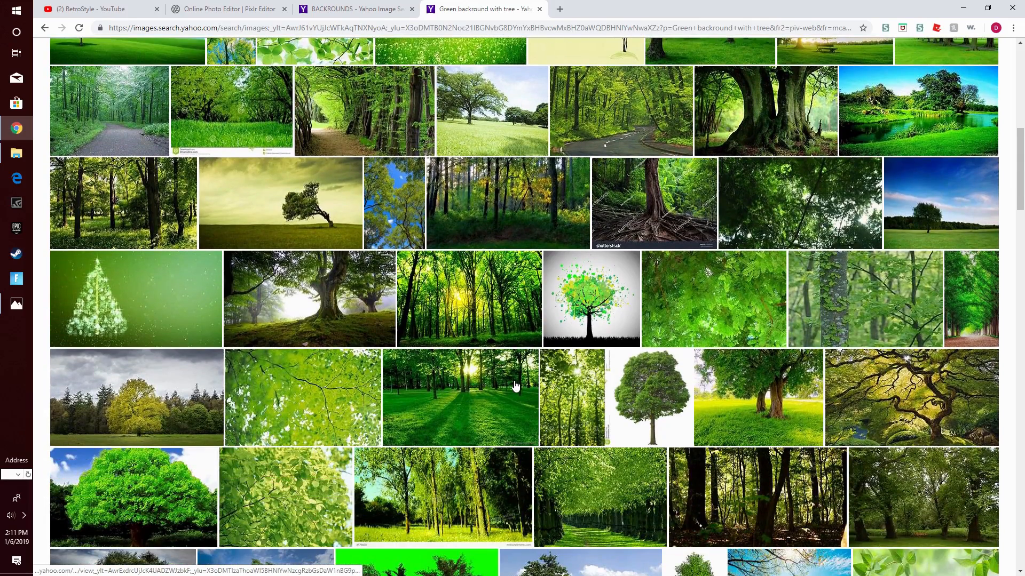
click(515, 386)
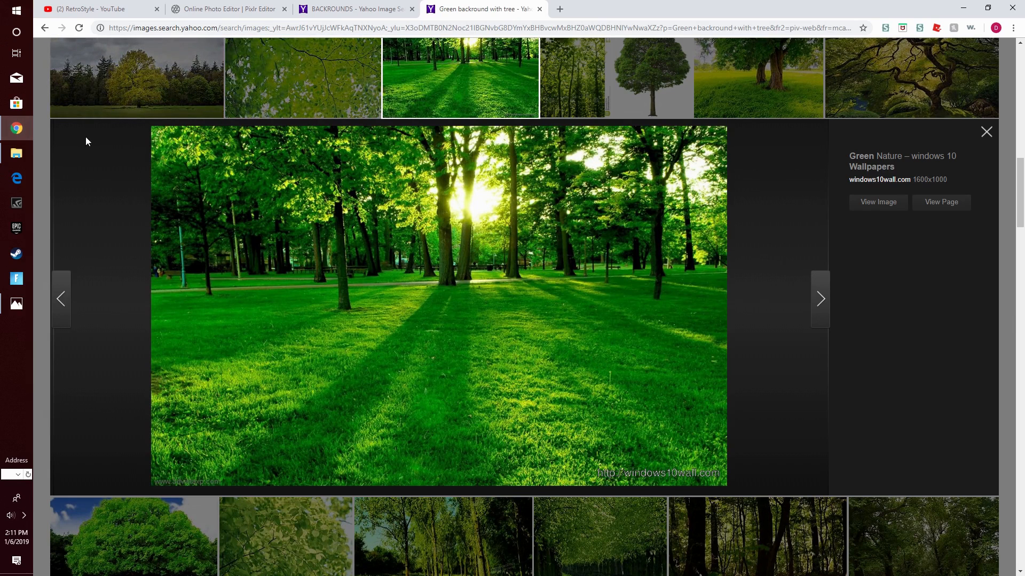
Step: Switch to File Explorer, open the Gfx Pack's Nature folder and preview the tree image 1(5).png
click(30, 154)
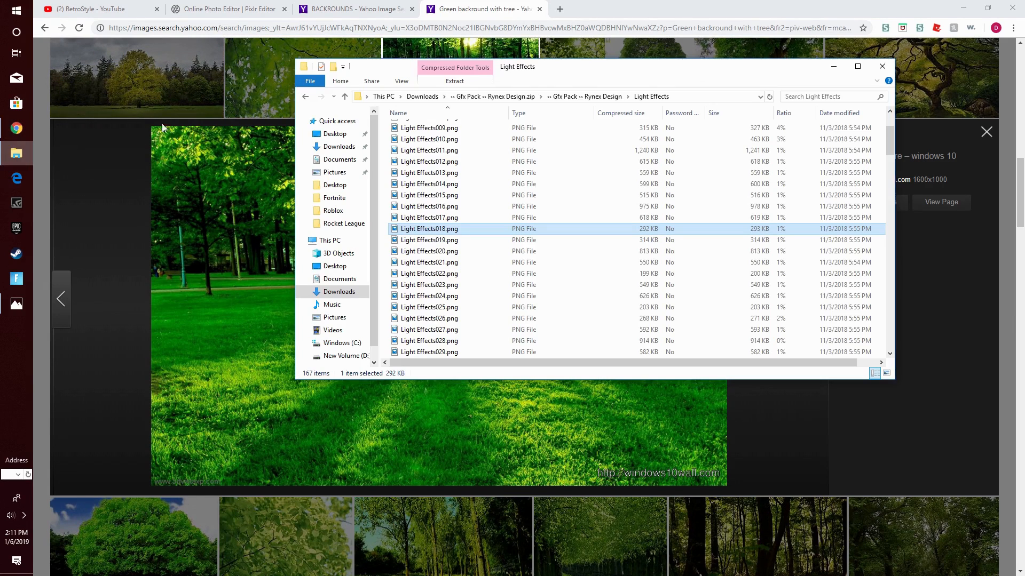
click(576, 97)
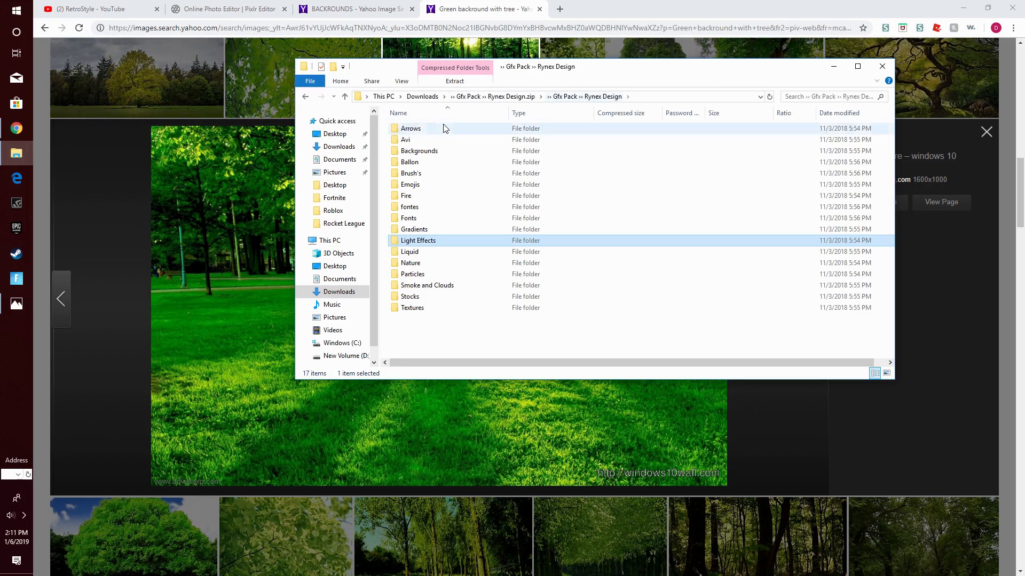
double_click(410, 262)
click(425, 174)
double_click(425, 176)
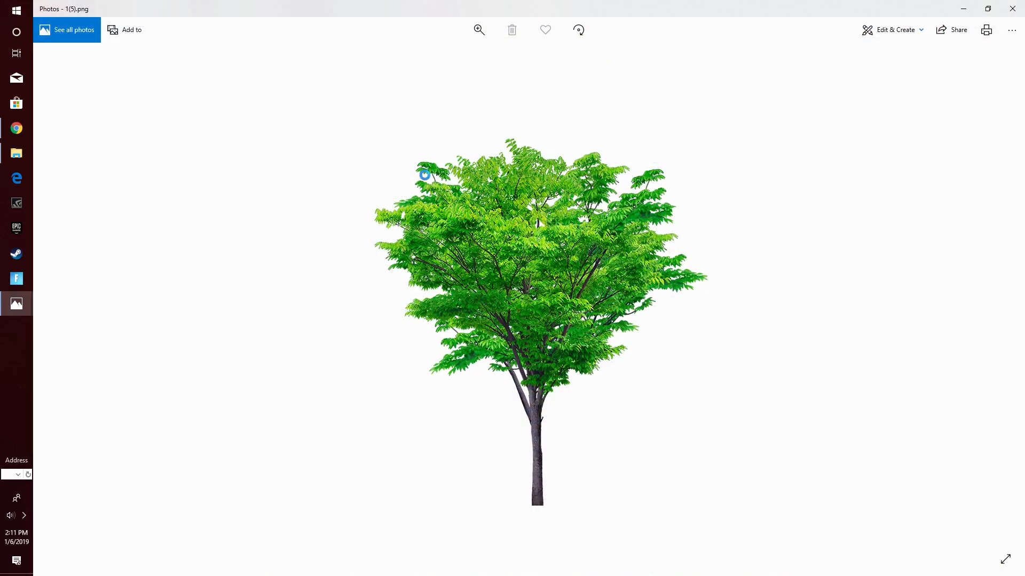
Step: Close the tree preview, view the eagle image 4(5).png from the Nature folder, and close it again
click(1012, 8)
scroll(481, 214, down, 2)
click(407, 330)
double_click(407, 329)
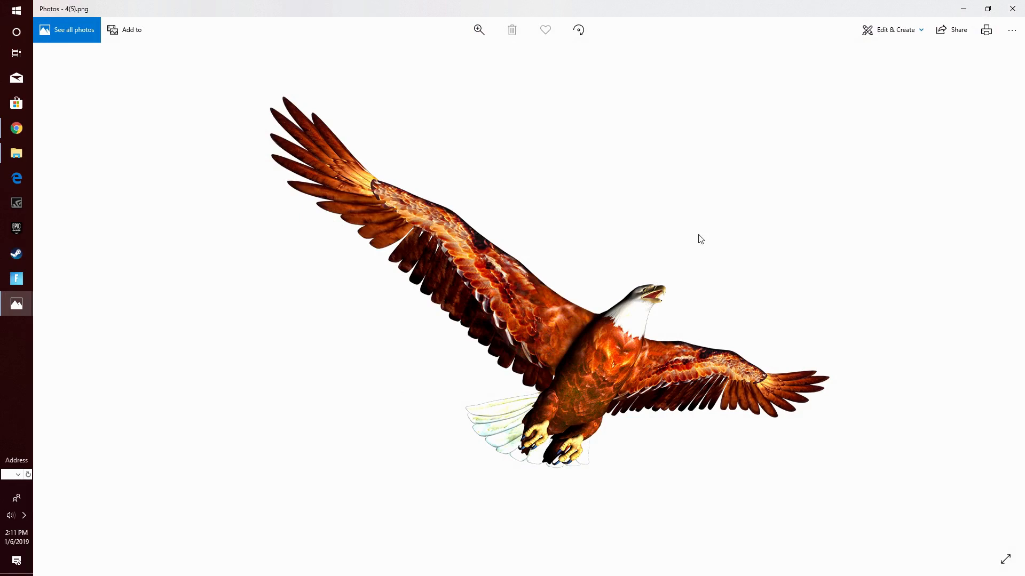
click(1012, 9)
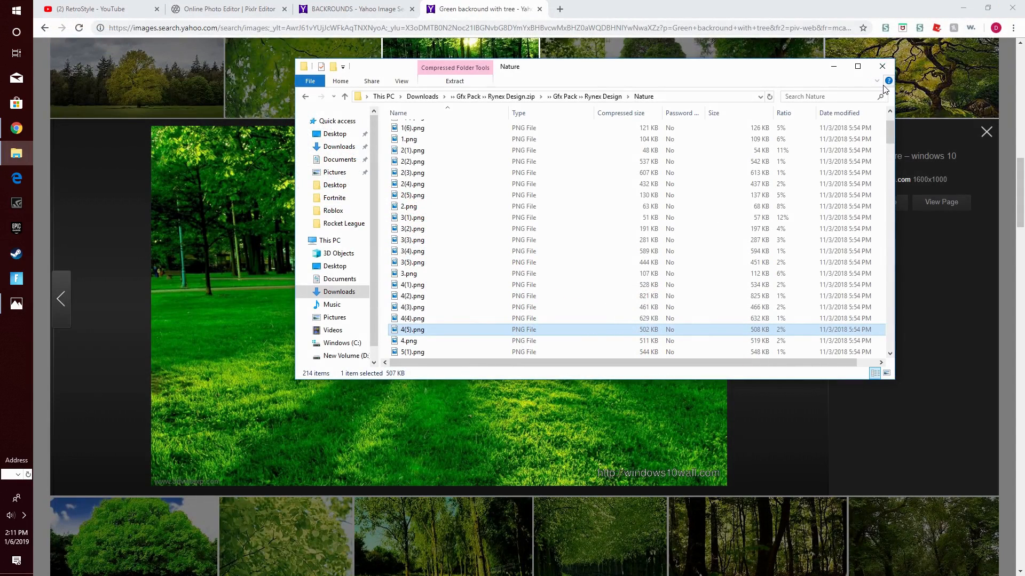
Step: Close the Nature folder window and both Yahoo image search pages to return to the TRUE LIES logo in Pixlr Editor
click(881, 64)
scroll(545, 82, down, 8)
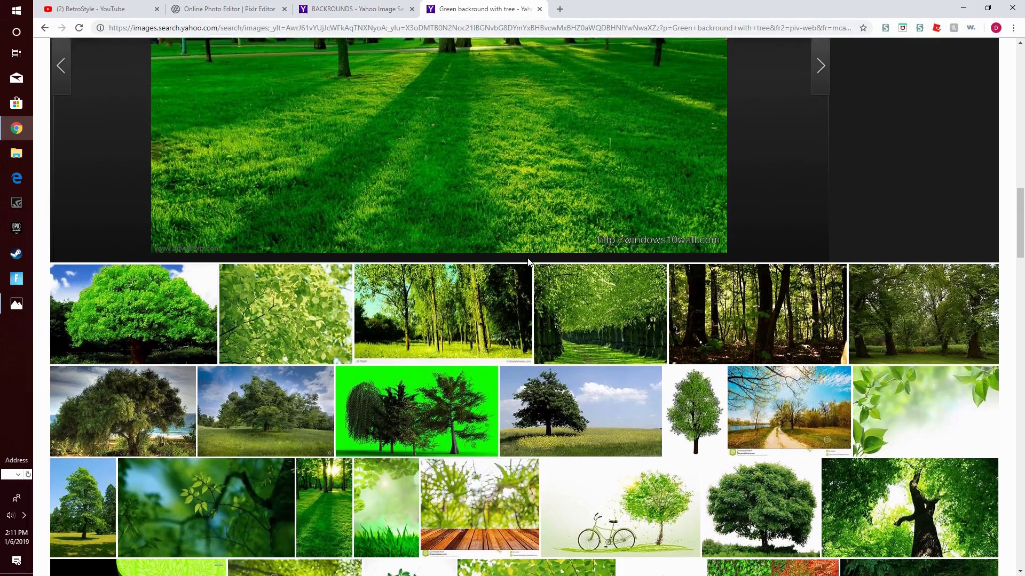
click(540, 9)
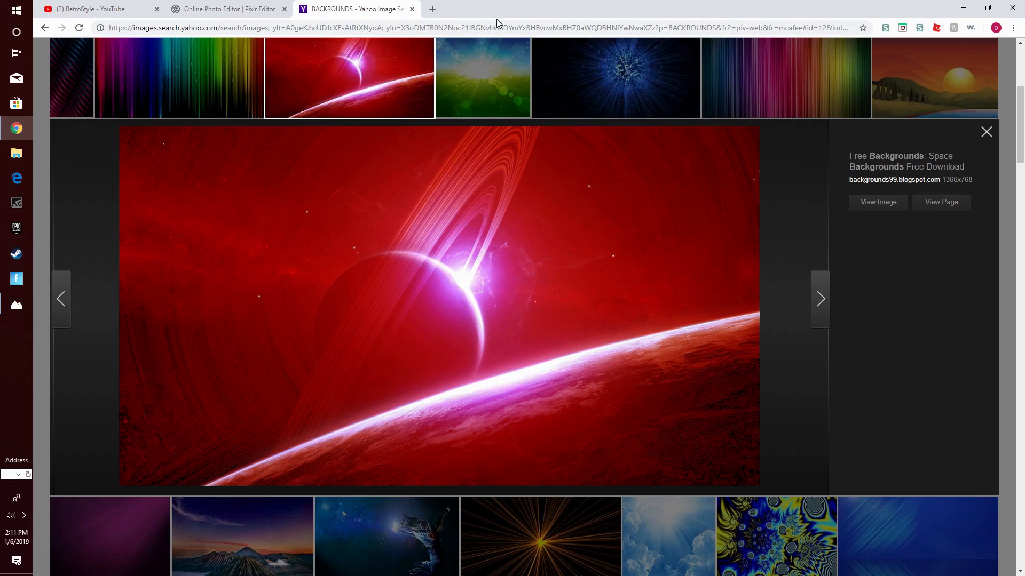
click(411, 9)
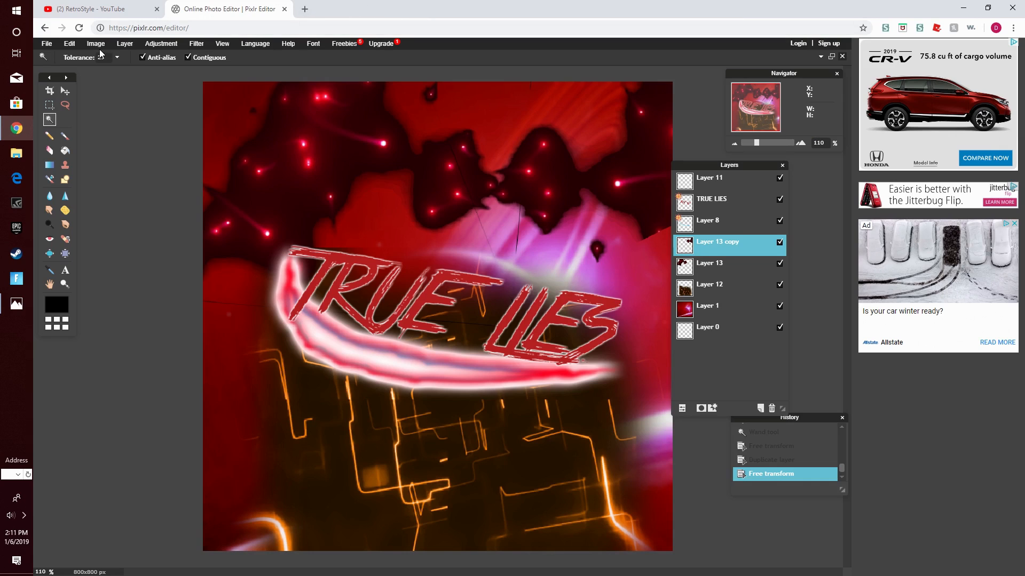
Step: Save the logo to the Desktop as Untitled.jpg in JPEG (Good for most photos) format
click(46, 44)
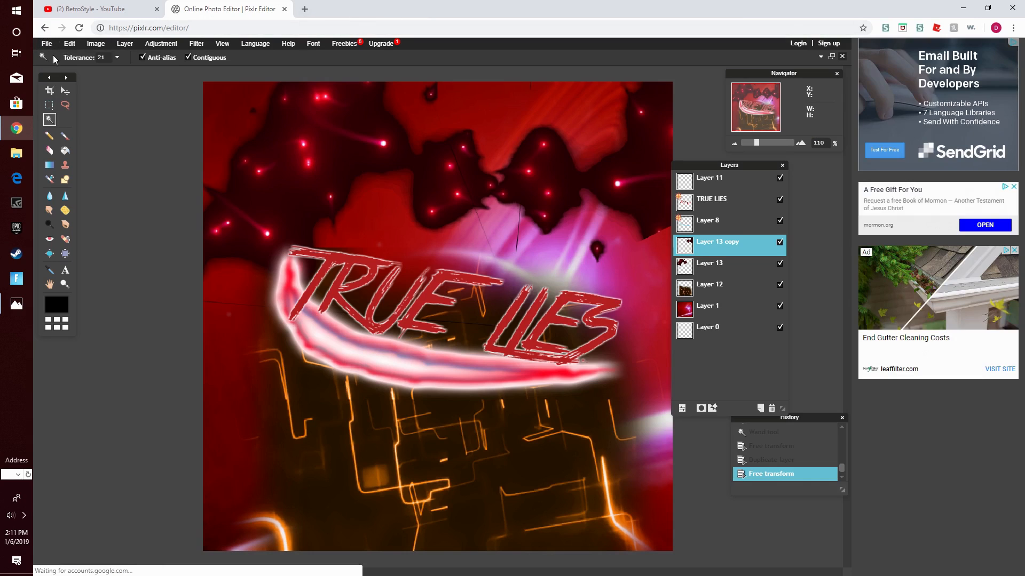
click(52, 89)
click(491, 275)
click(491, 300)
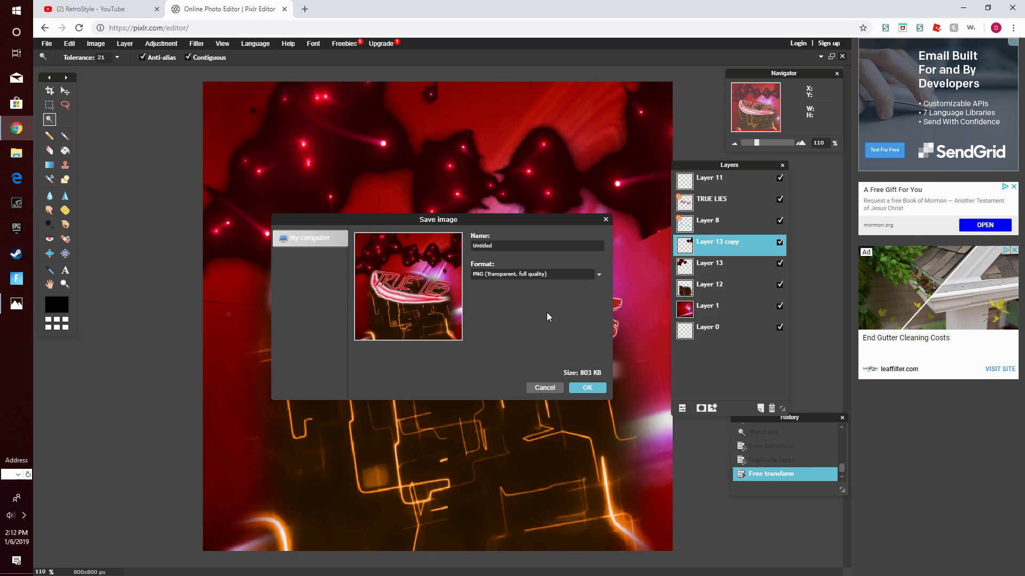
click(506, 275)
click(504, 292)
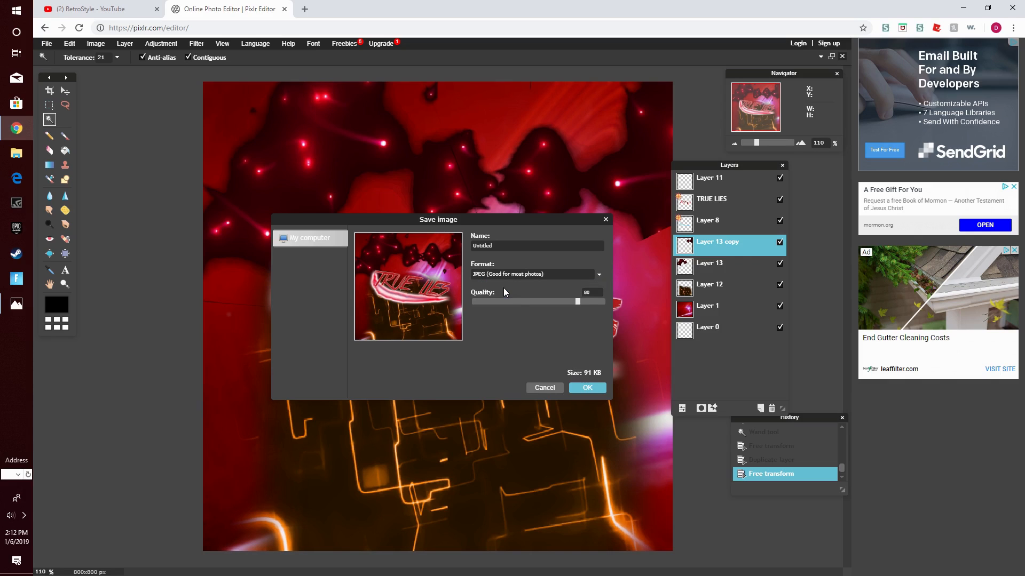
click(587, 388)
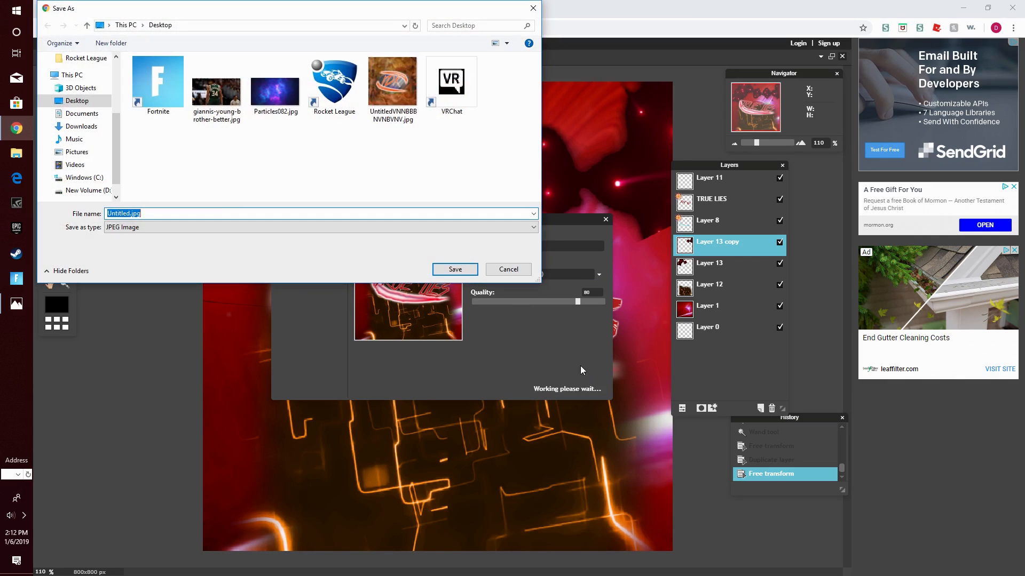
click(464, 269)
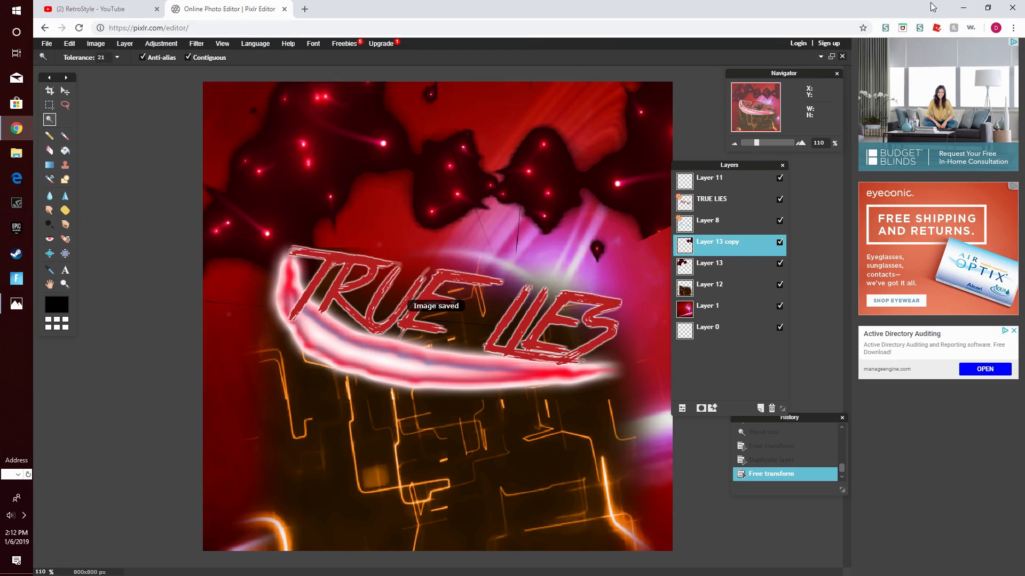
Step: Minimize the open windows, view the saved Untitled.jpg from the desktop in Photos, and close the preview
click(963, 8)
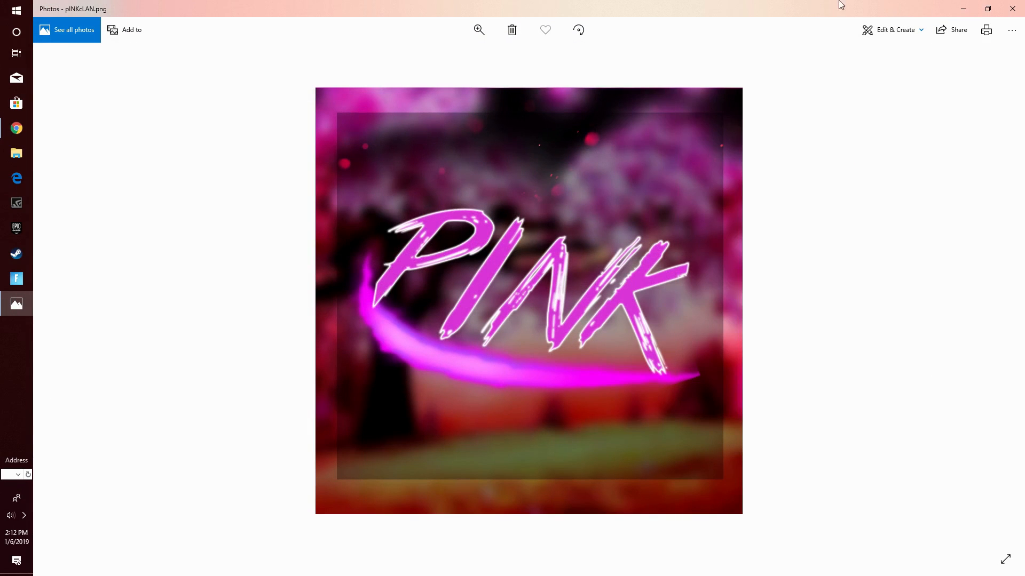
click(963, 8)
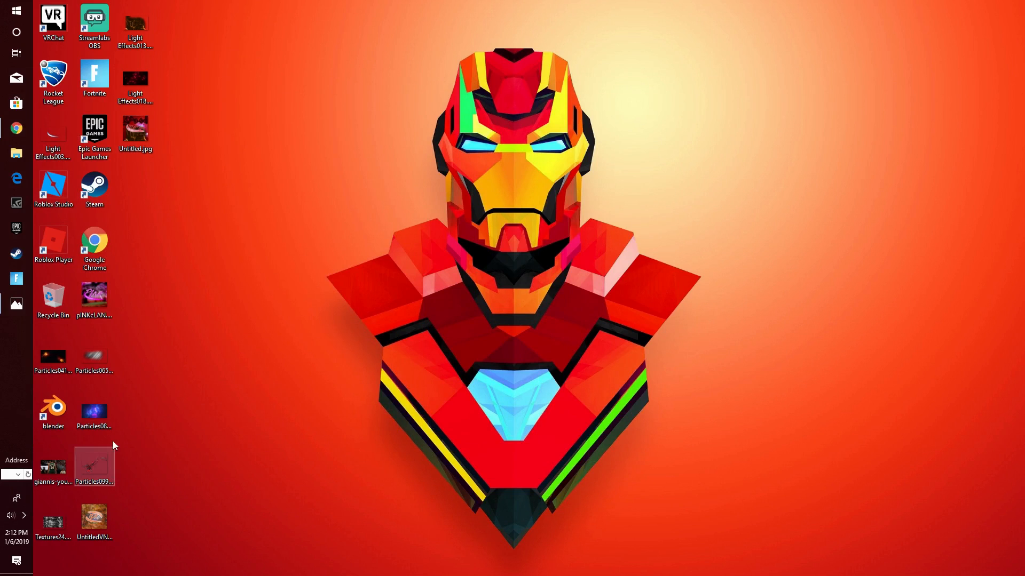
double_click(148, 141)
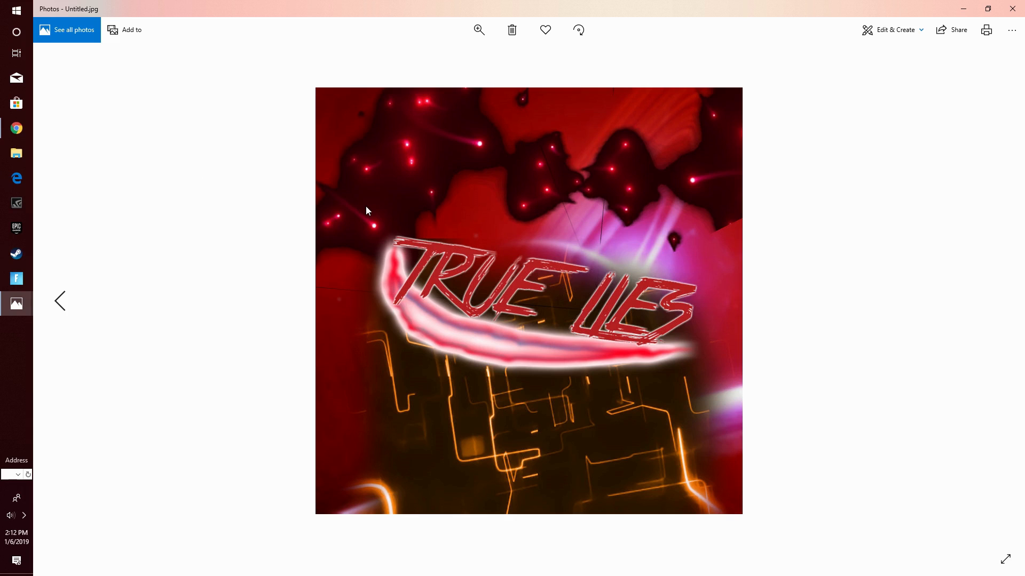
click(1012, 9)
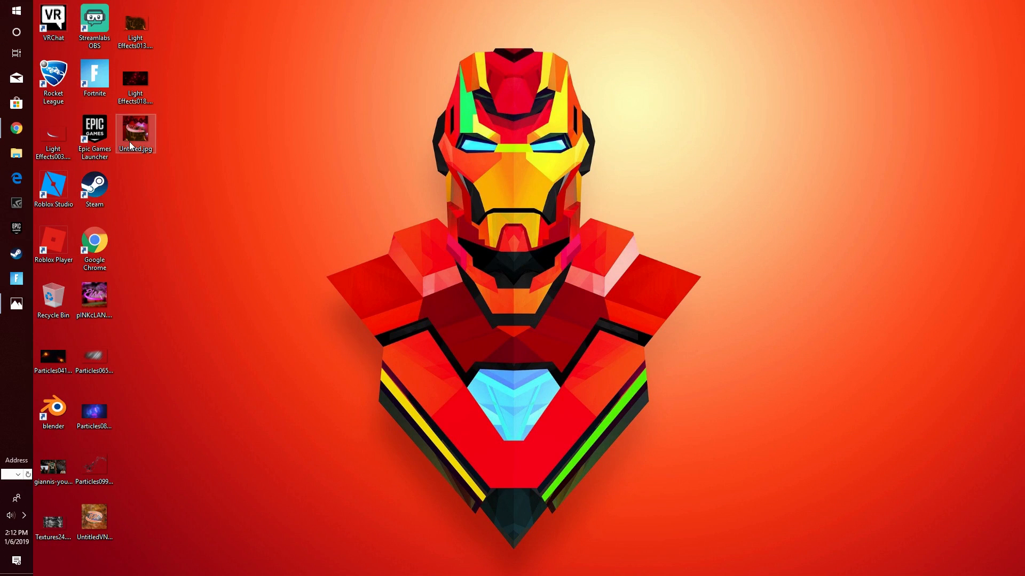